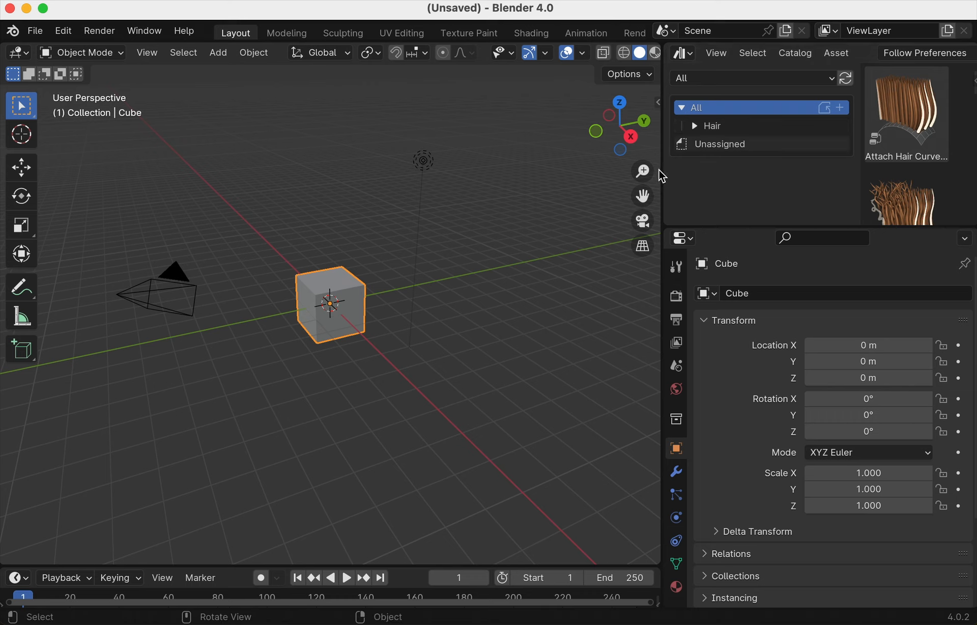
# - Widen the 3D viewport by dragging the asset browser border to the right
pyautogui.moveTo(662, 170); pyautogui.dragTo(796, 165)
pyautogui.click(819, 52)
pyautogui.click(819, 54)
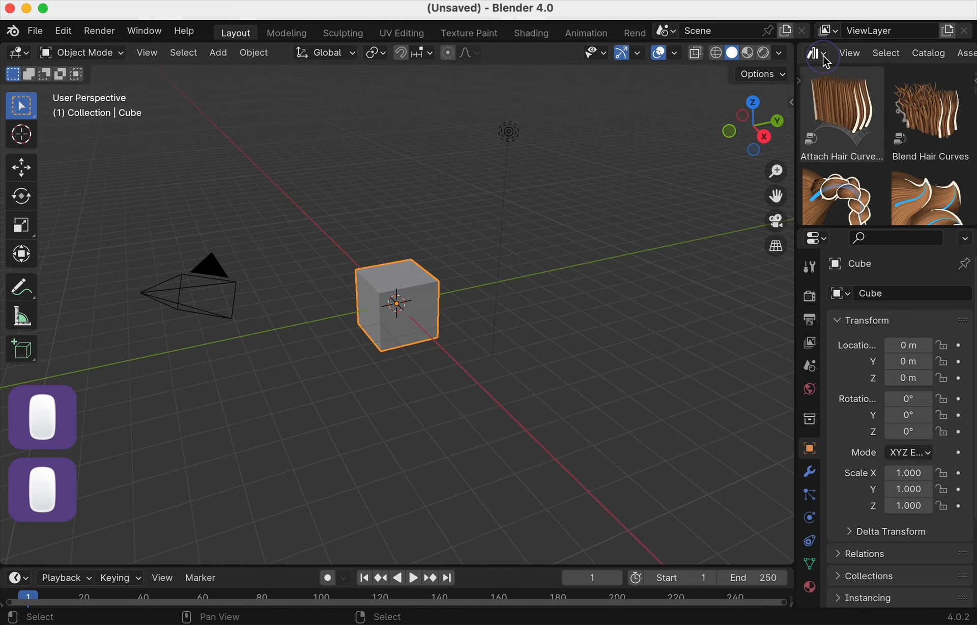
# - Show the asset browser's catalog list, keep the library at All, and restore the Finder window
pyautogui.click(798, 80)
pyautogui.click(832, 78)
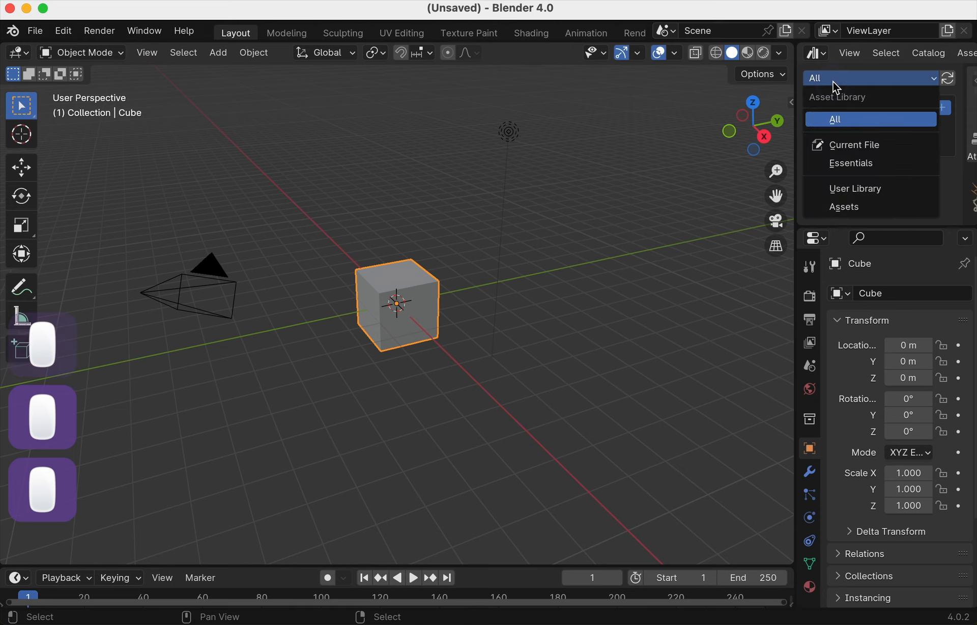
pyautogui.click(832, 78)
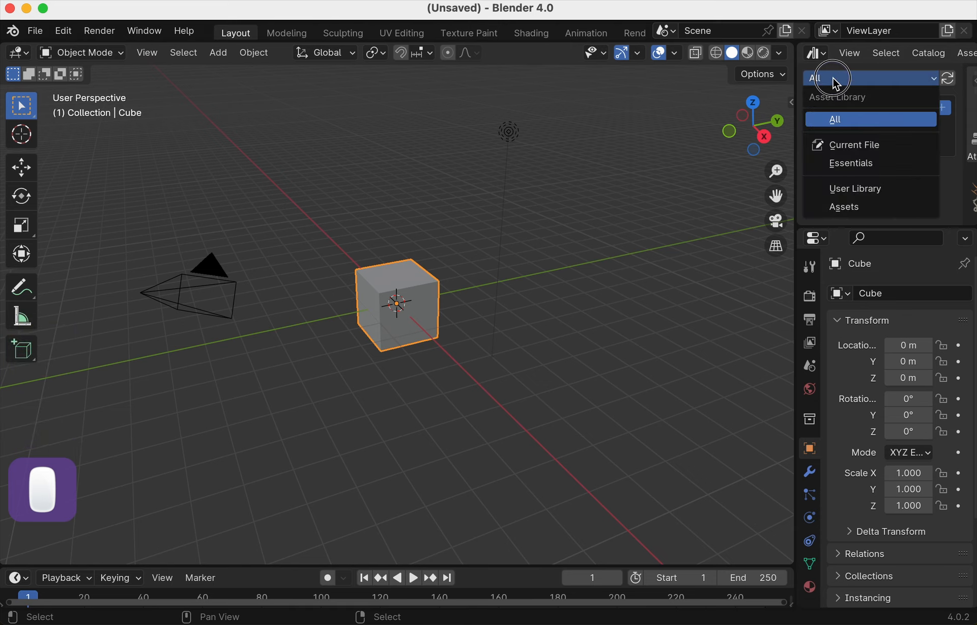
pyautogui.click(832, 78)
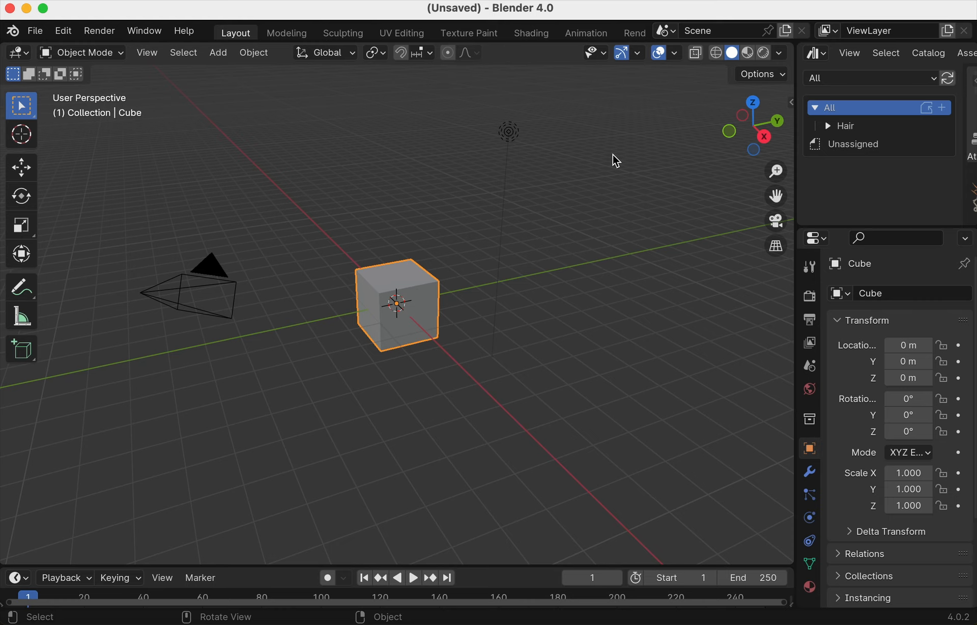
pyautogui.click(923, 624)
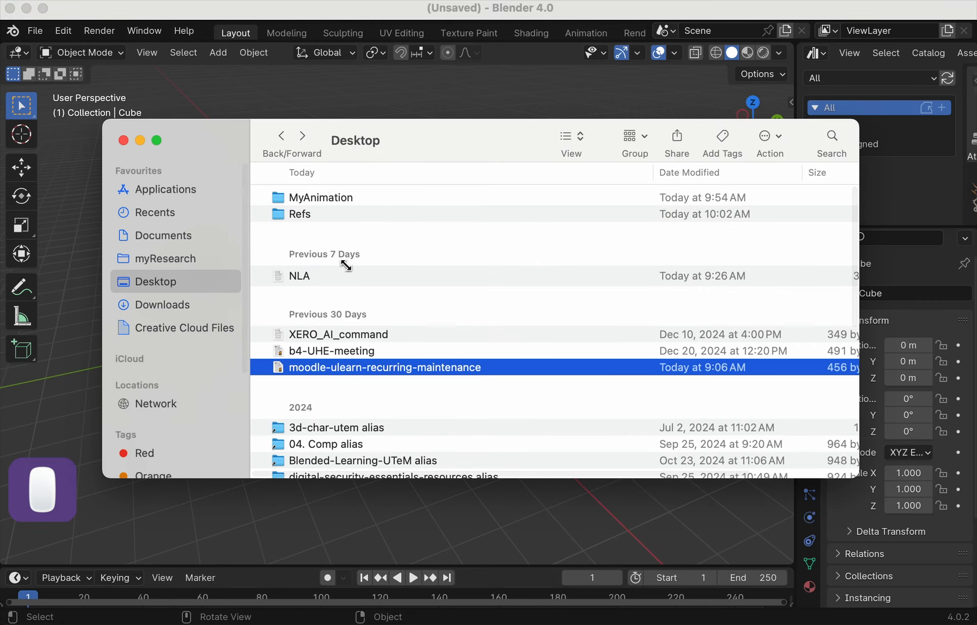
# - Open MyAnimation and inspect the Assets folders holding scena.blend and pistol.blend
pyautogui.doubleClick(328, 198)
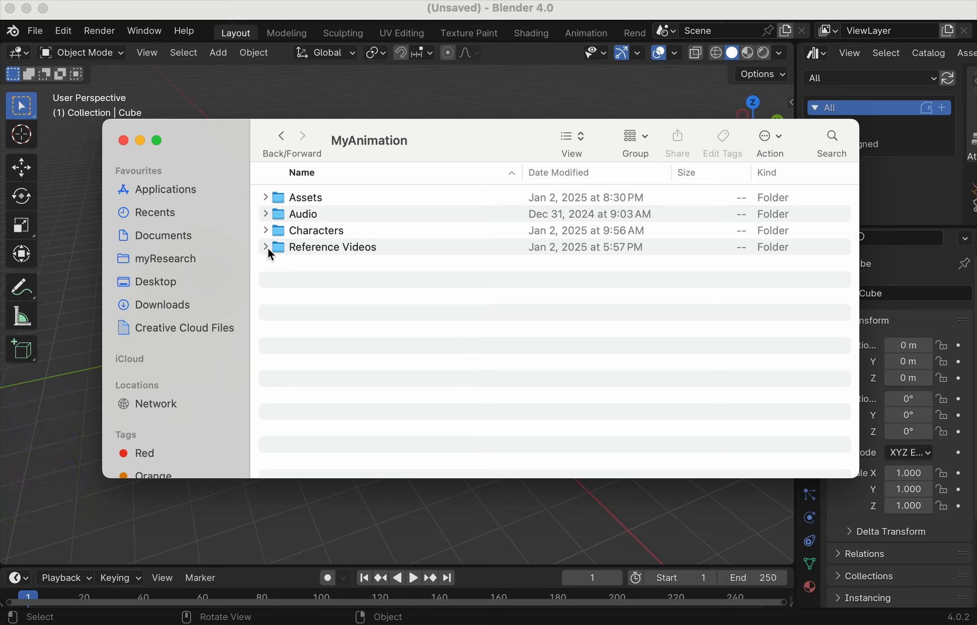
pyautogui.click(265, 198)
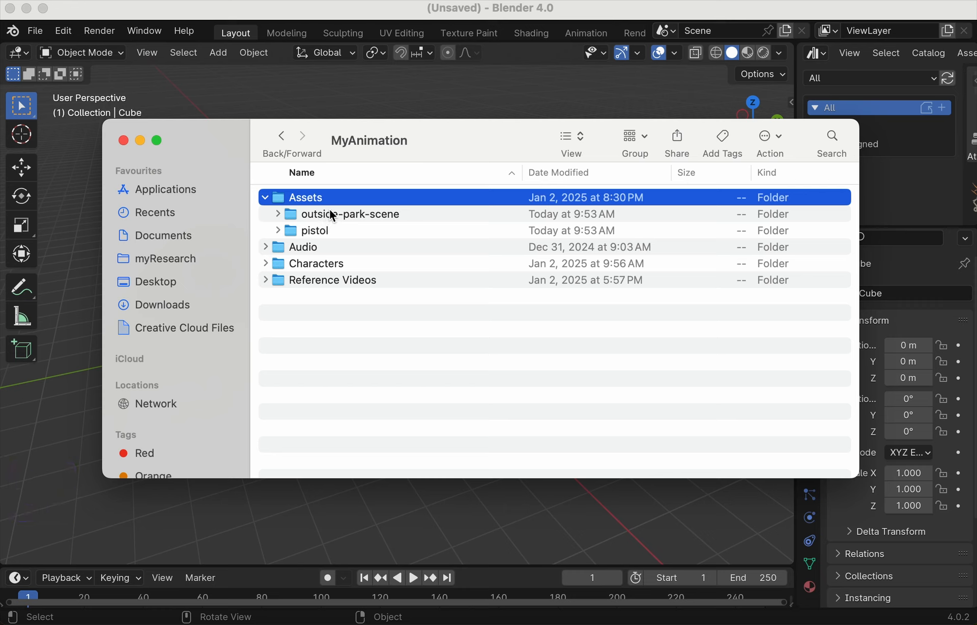
pyautogui.click(277, 213)
pyautogui.click(340, 233)
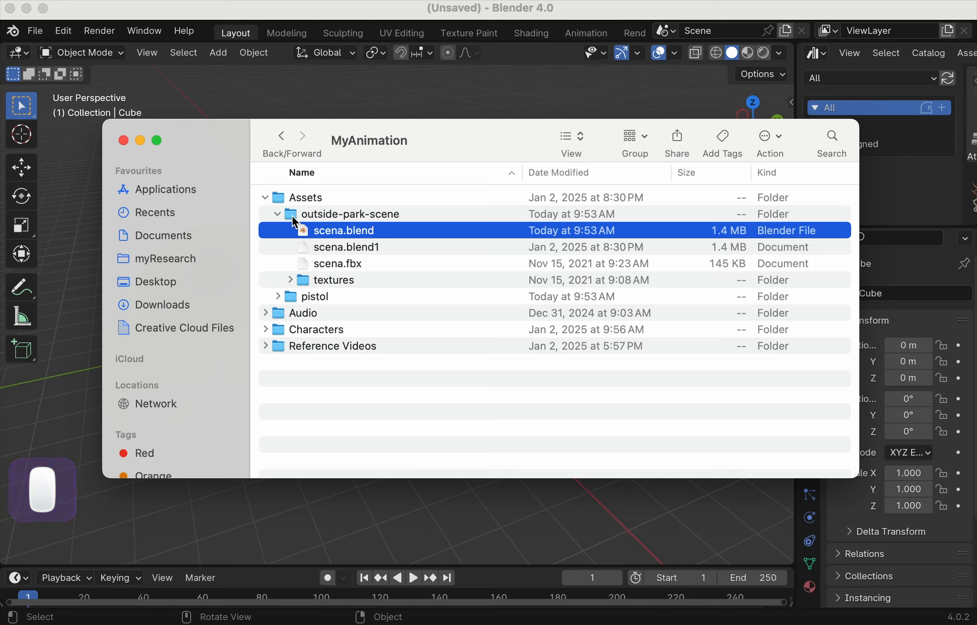
pyautogui.click(278, 214)
pyautogui.click(279, 230)
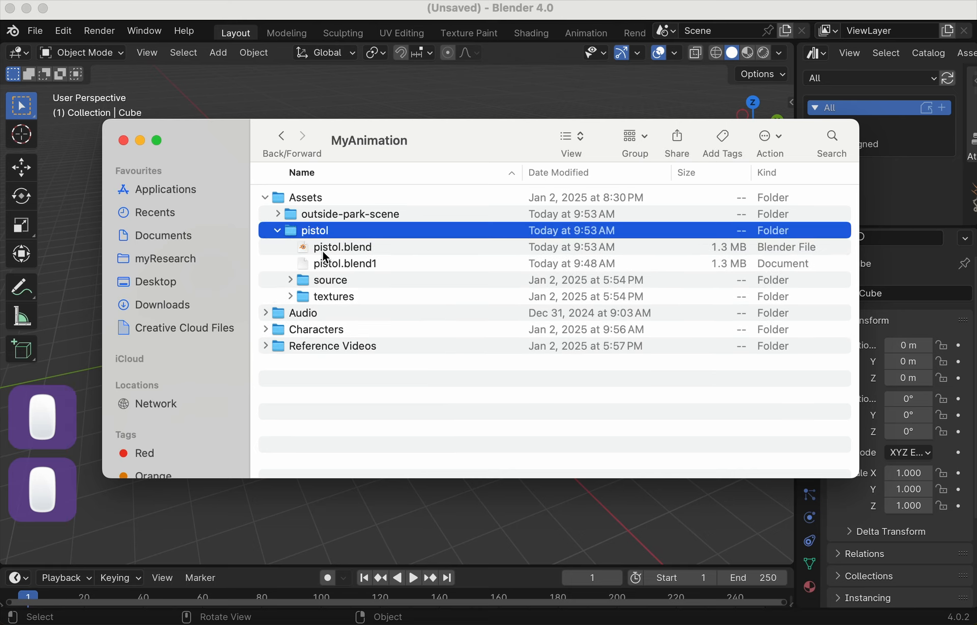
pyautogui.click(326, 255)
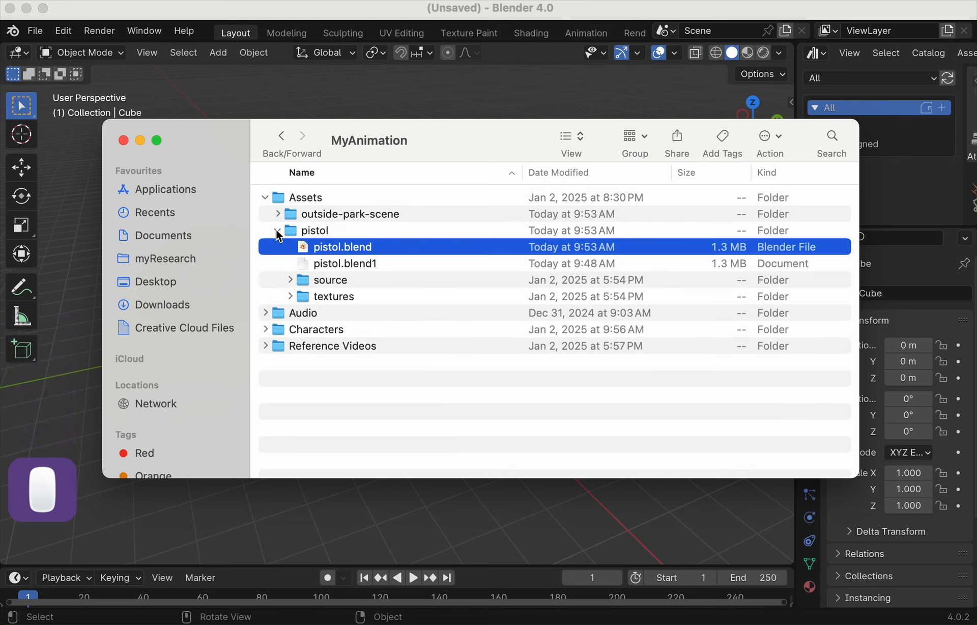
pyautogui.click(278, 232)
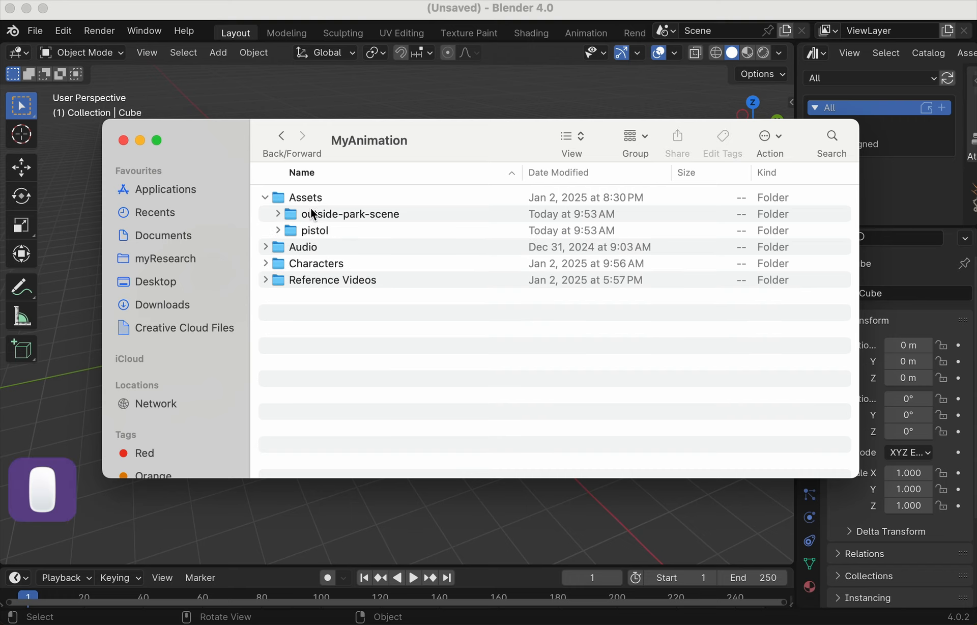
# - Expand and collapse the Audio, Characters and Reference Videos folders to check their contents
pyautogui.click(265, 248)
pyautogui.click(264, 247)
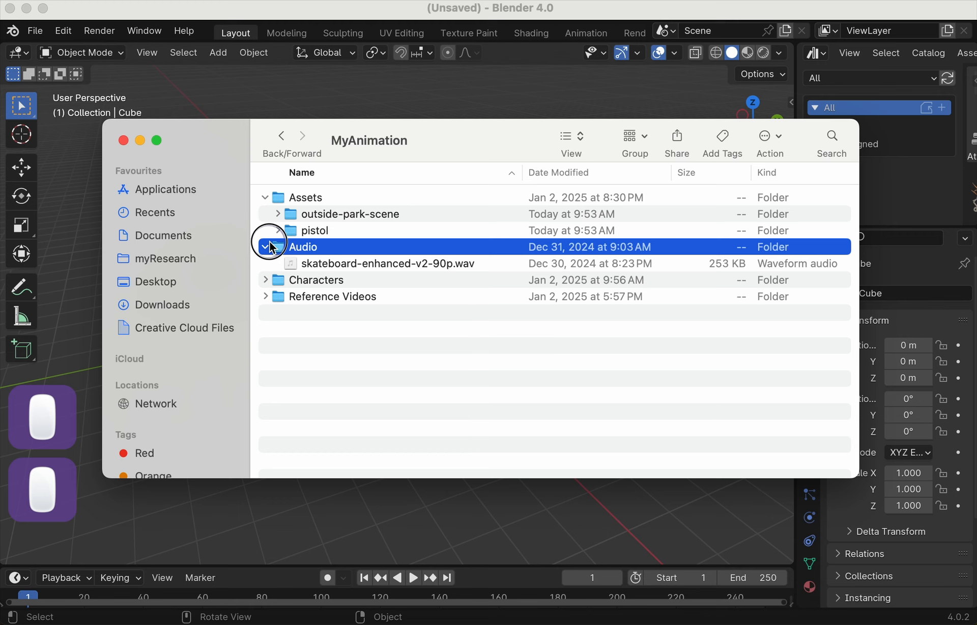
pyautogui.click(265, 263)
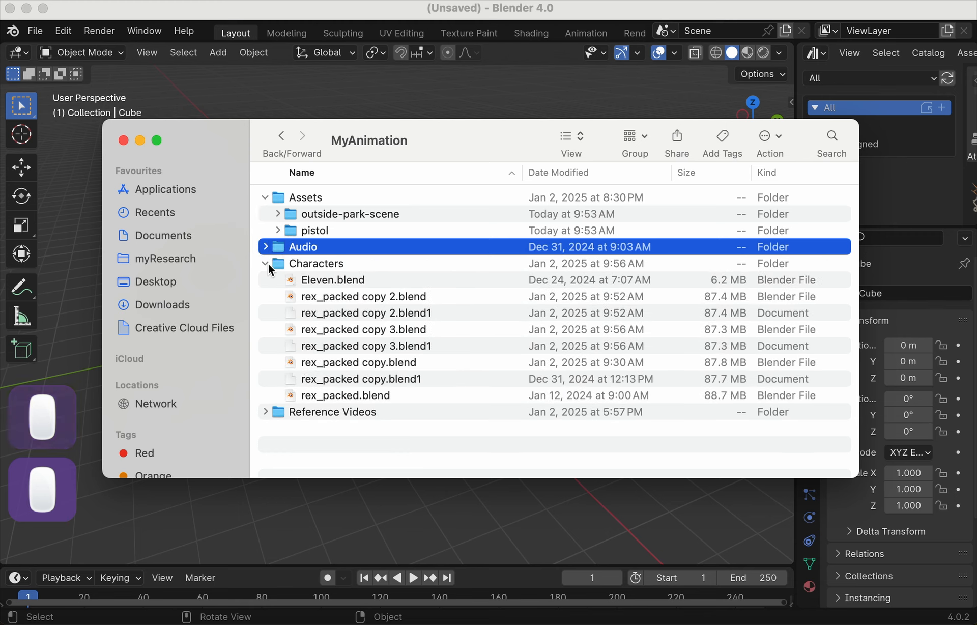
pyautogui.click(265, 264)
pyautogui.click(265, 280)
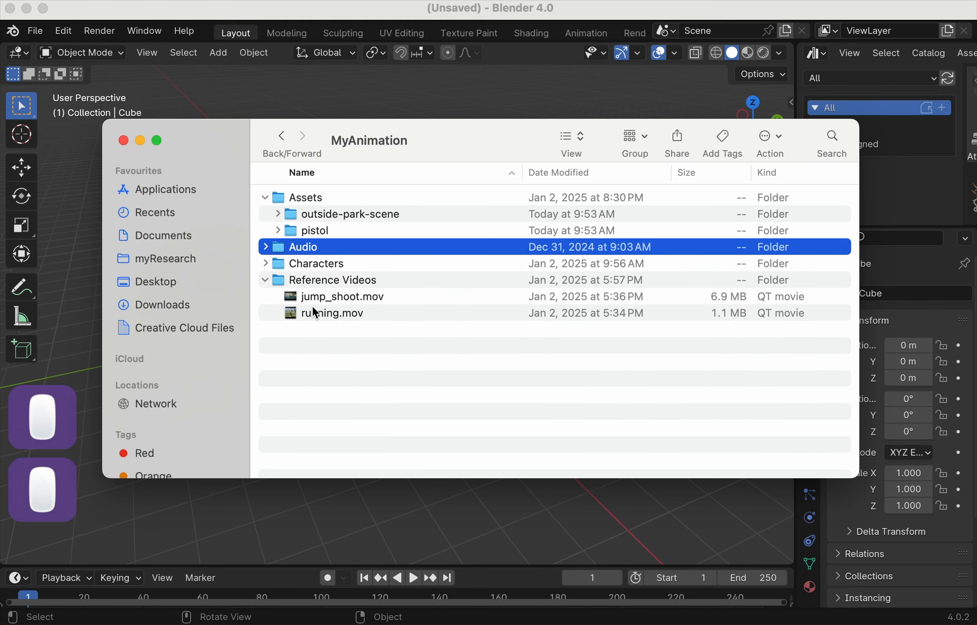
pyautogui.click(264, 280)
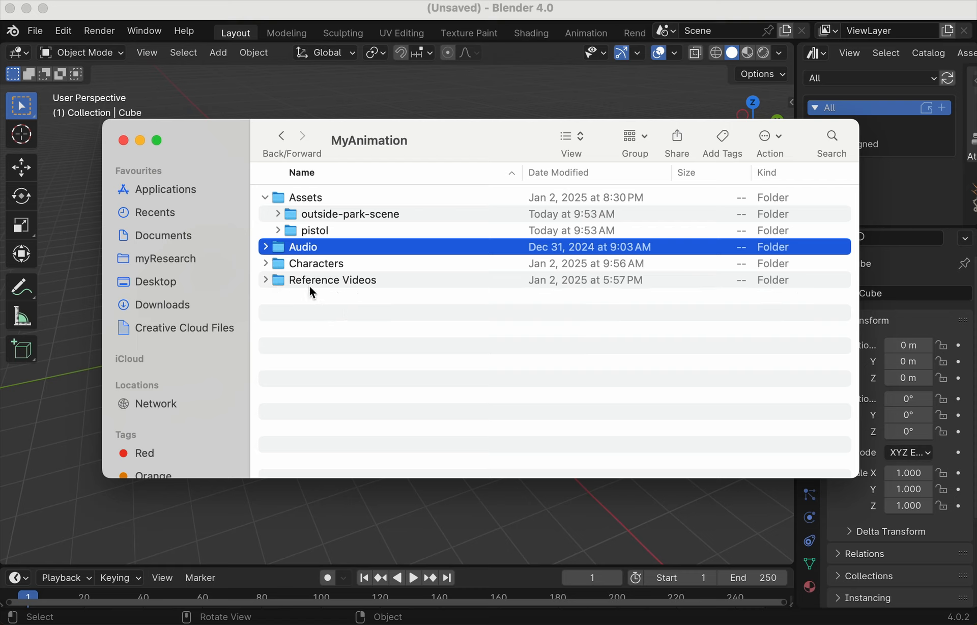
# - Expand Assets > outside-park-scene and open scena.blend in Blender
pyautogui.click(266, 197)
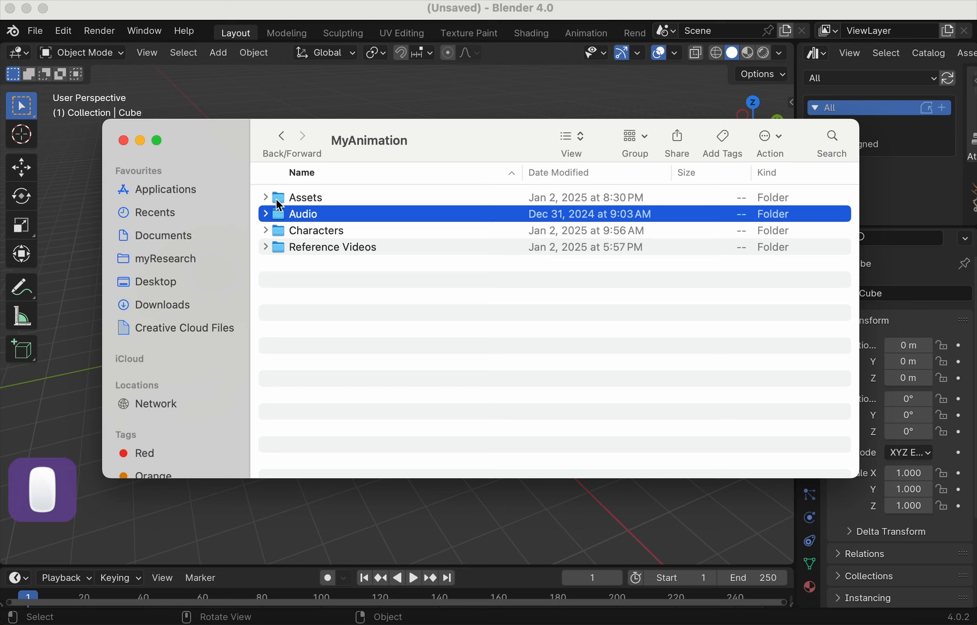
pyautogui.click(265, 197)
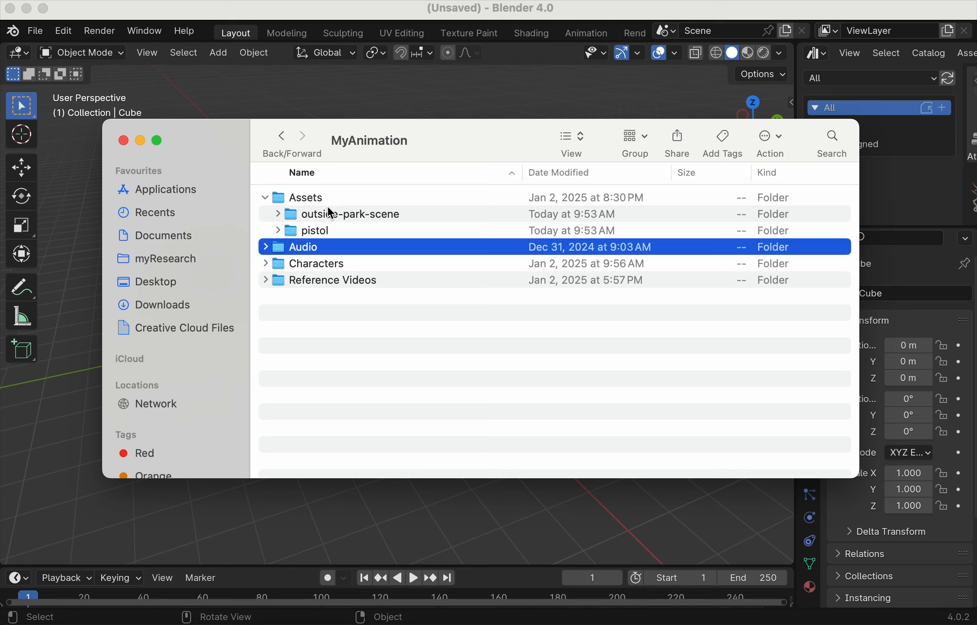
pyautogui.click(277, 214)
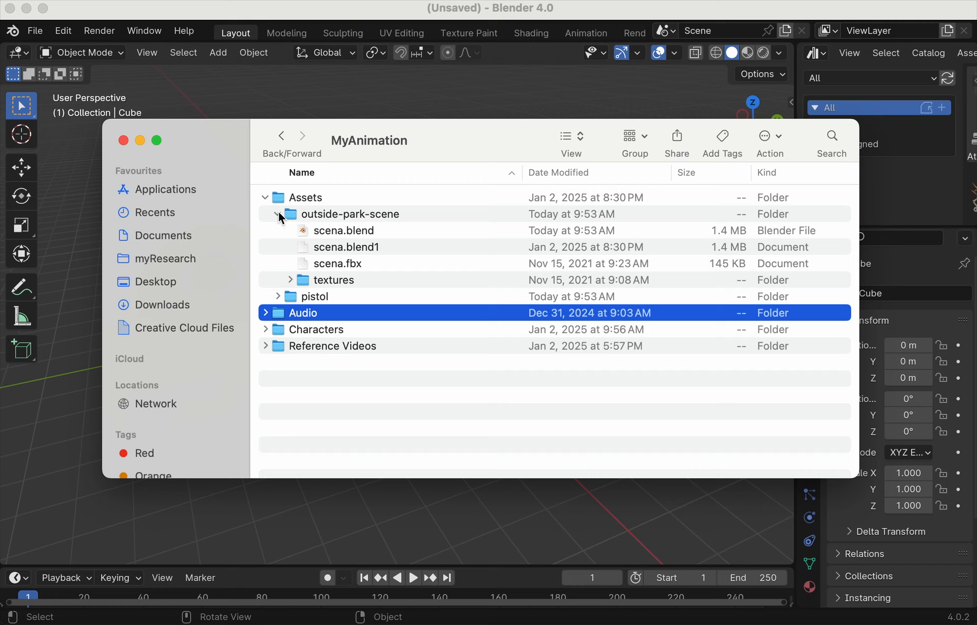
pyautogui.click(278, 215)
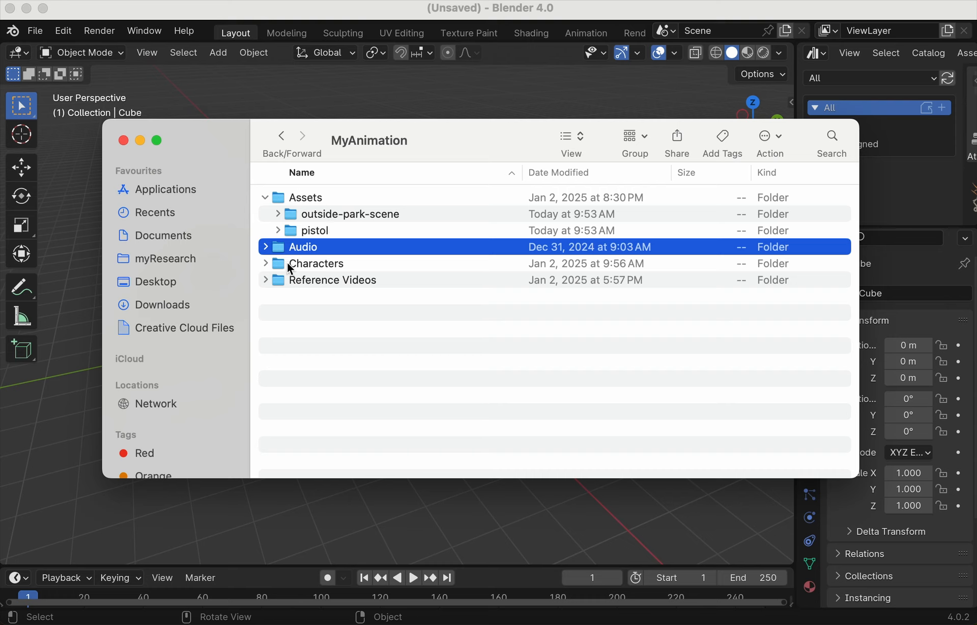
pyautogui.click(278, 230)
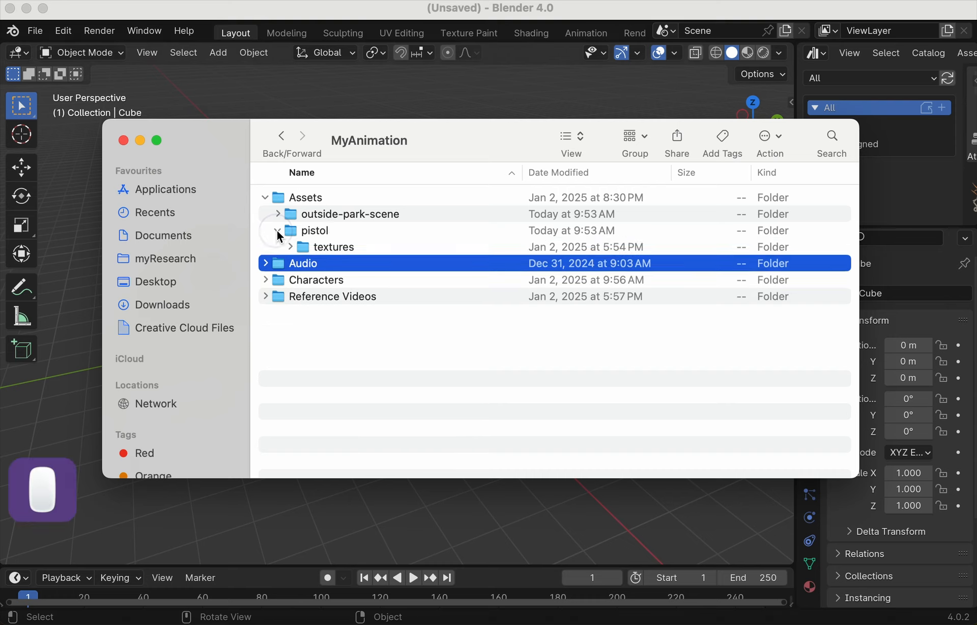
pyautogui.click(277, 214)
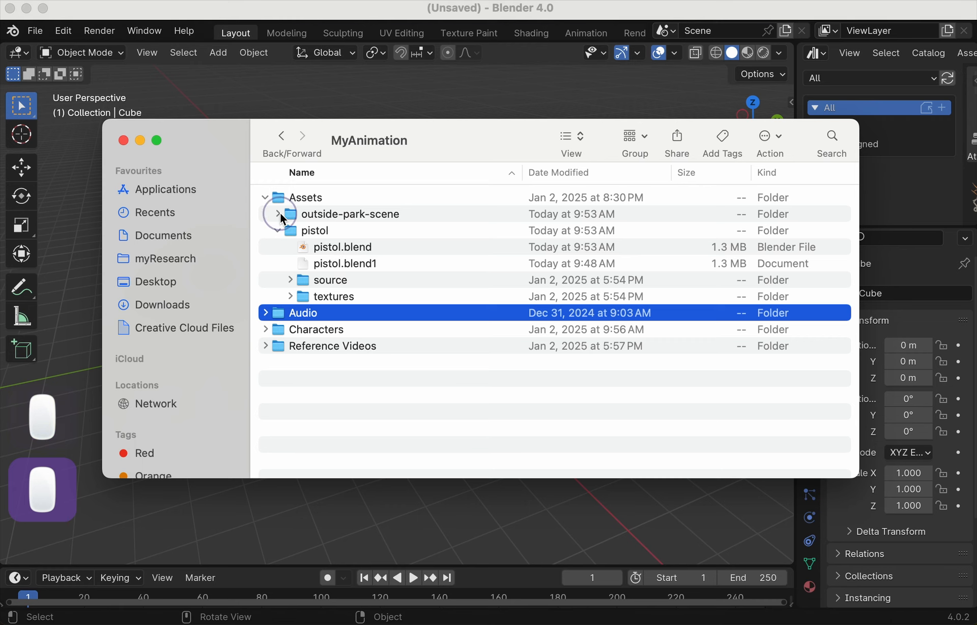
pyautogui.doubleClick(332, 231)
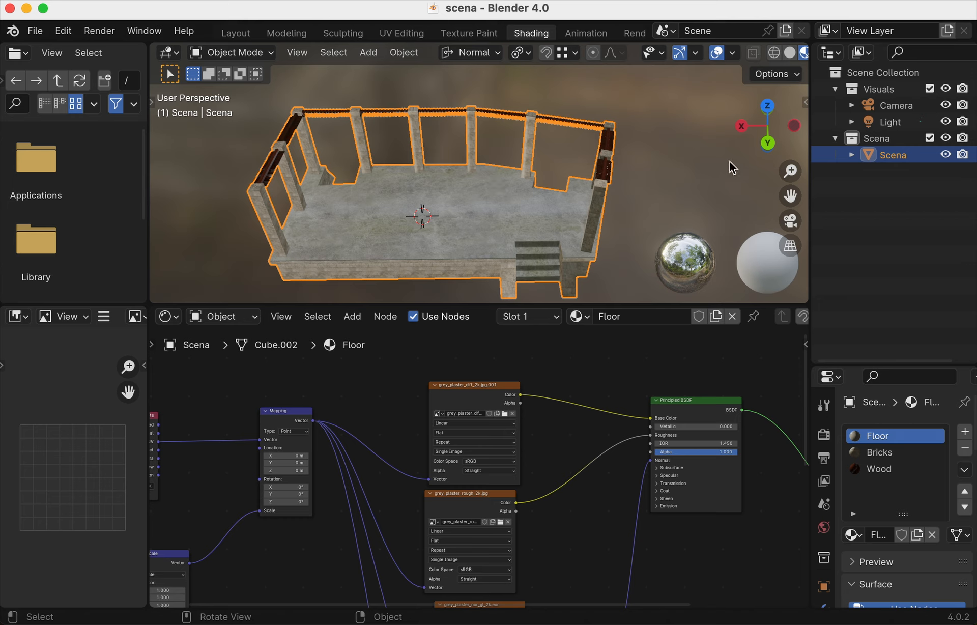
# - Deselect the park building, orbit the view, and switch the outliner area to Asset Browser
pyautogui.moveTo(662, 171); pyautogui.dragTo(630, 181)
pyautogui.moveTo(630, 181); pyautogui.dragTo(635, 187, button='middle')
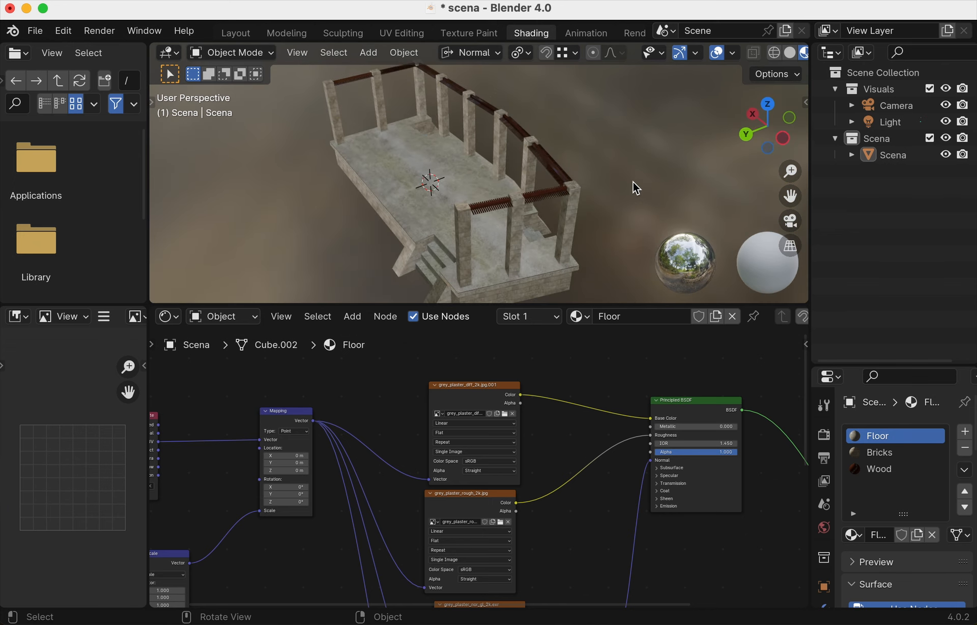
pyautogui.click(835, 56)
pyautogui.click(758, 150)
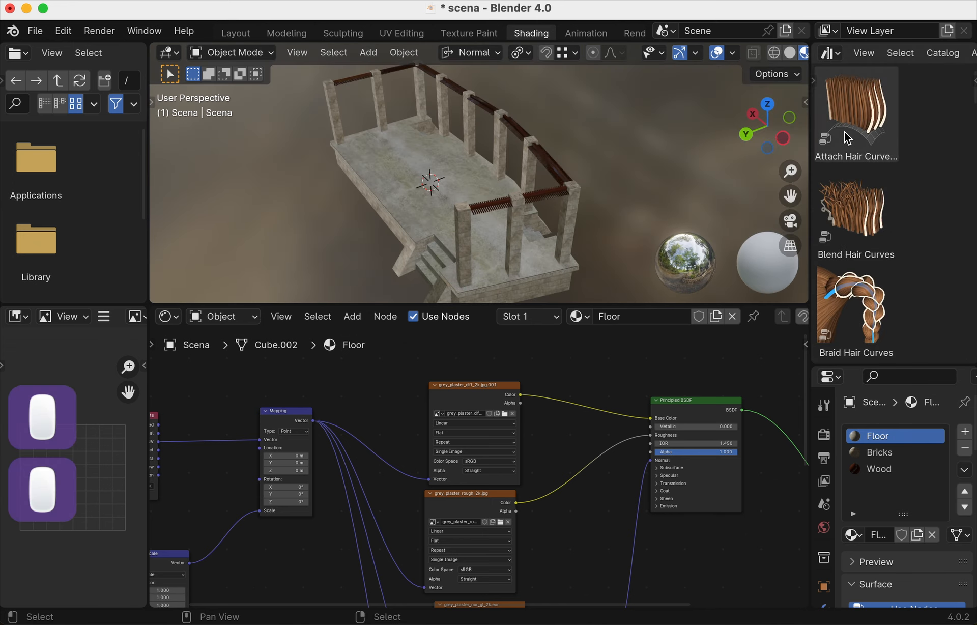
# - Select the first hair curve asset and widen the asset browser to reveal its catalogs
pyautogui.click(813, 82)
pyautogui.click(814, 81)
pyautogui.click(817, 93)
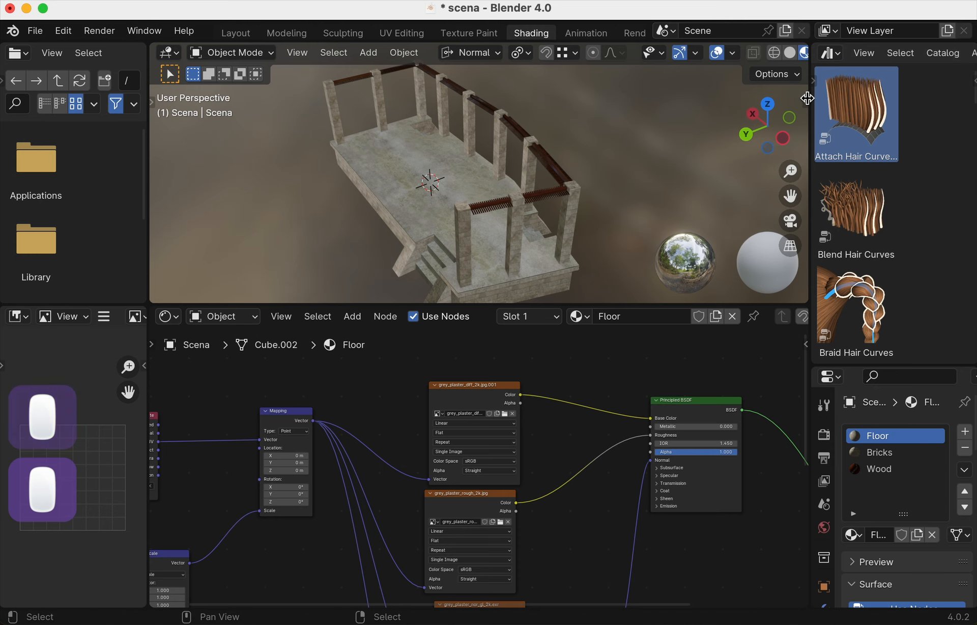
pyautogui.moveTo(810, 98); pyautogui.dragTo(697, 94)
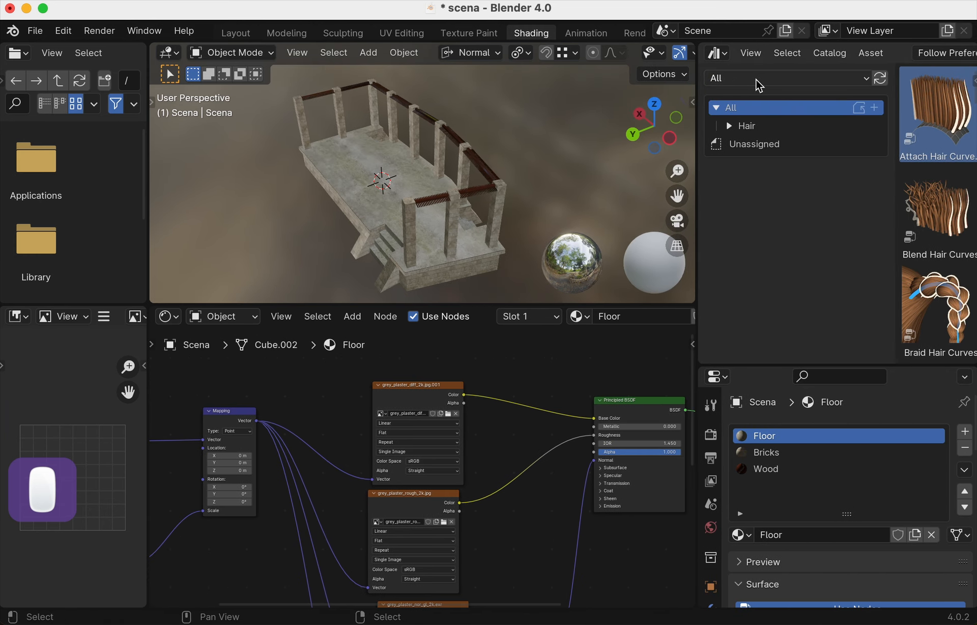
# - Browse the Hair catalog in the All library, then select the building model
pyautogui.click(754, 79)
pyautogui.click(757, 80)
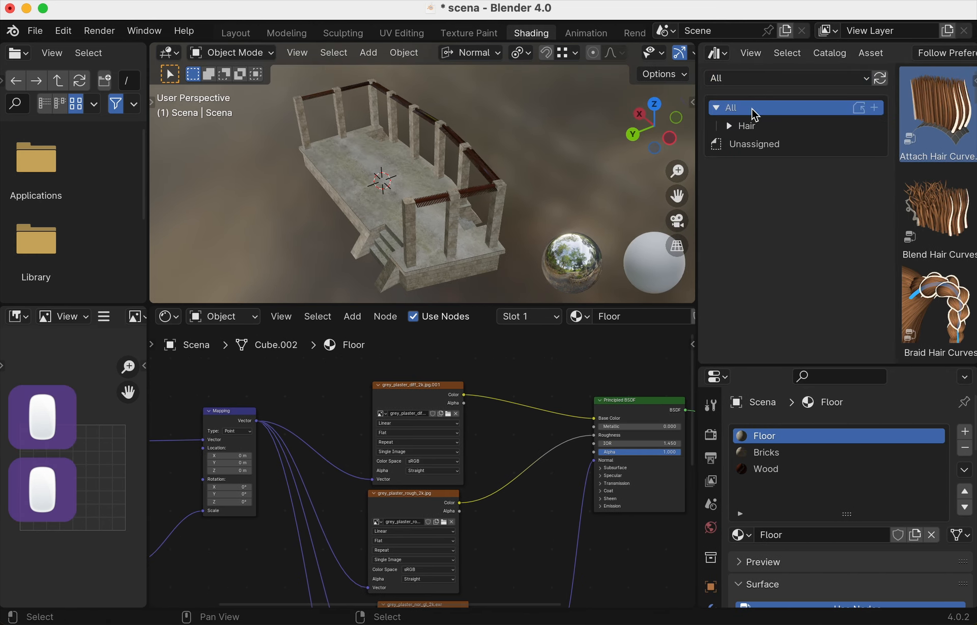
pyautogui.moveTo(897, 150); pyautogui.dragTo(814, 147)
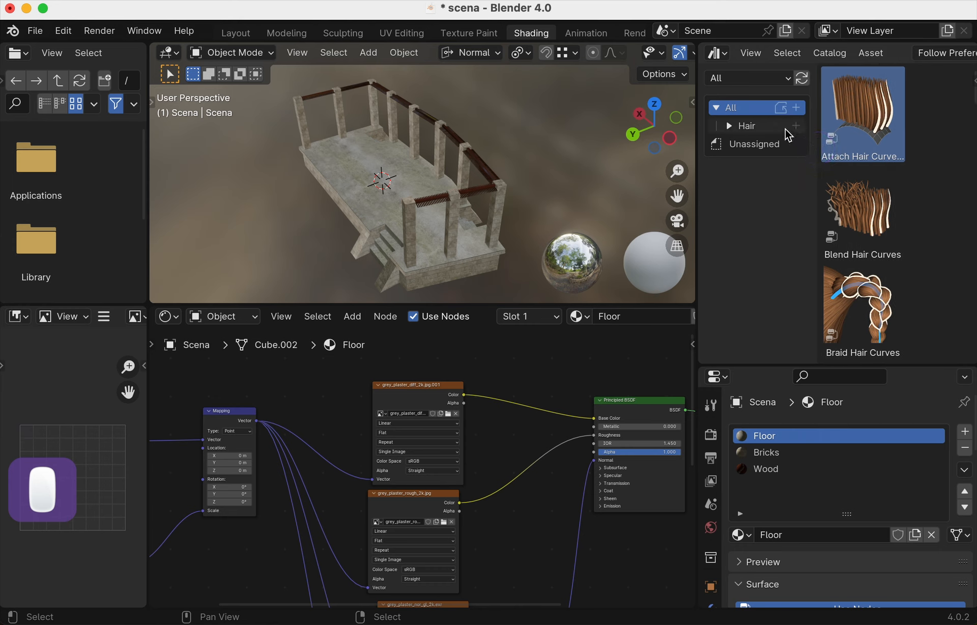
pyautogui.click(788, 129)
pyautogui.scroll(-7, 884, 185)
pyautogui.scroll(7, 876, 194)
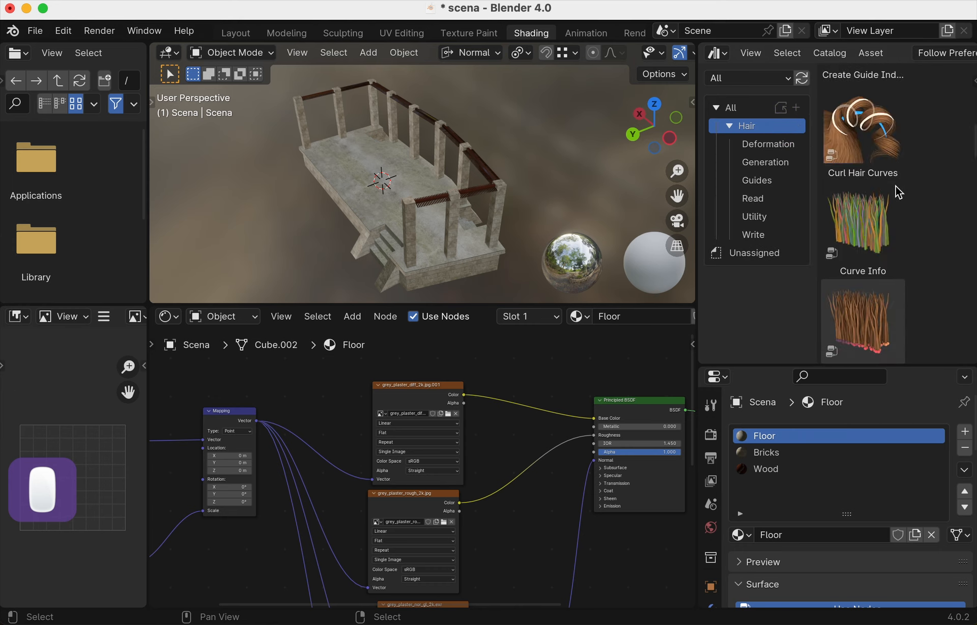
pyautogui.click(728, 125)
pyautogui.click(477, 217)
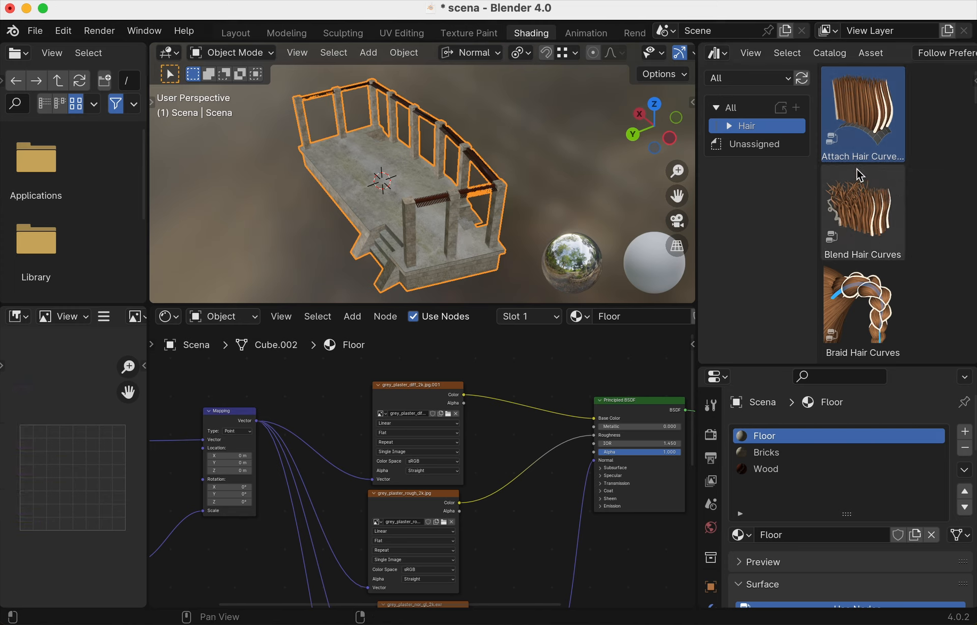
# - Switch the area to the Outliner, then back to Asset Browser showing Unassigned assets
pyautogui.click(727, 58)
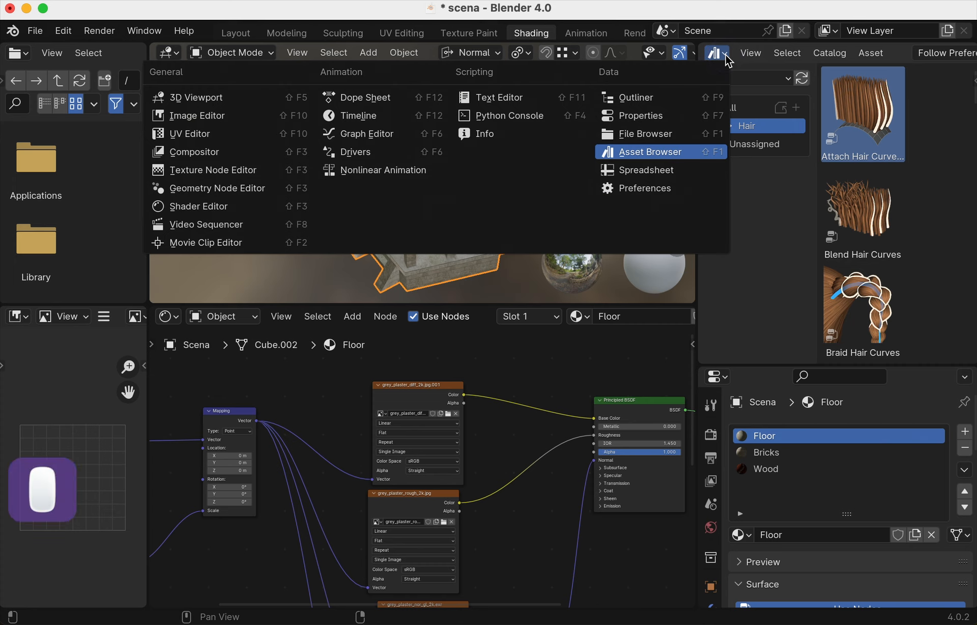
pyautogui.click(727, 58)
pyautogui.click(726, 58)
pyautogui.click(727, 58)
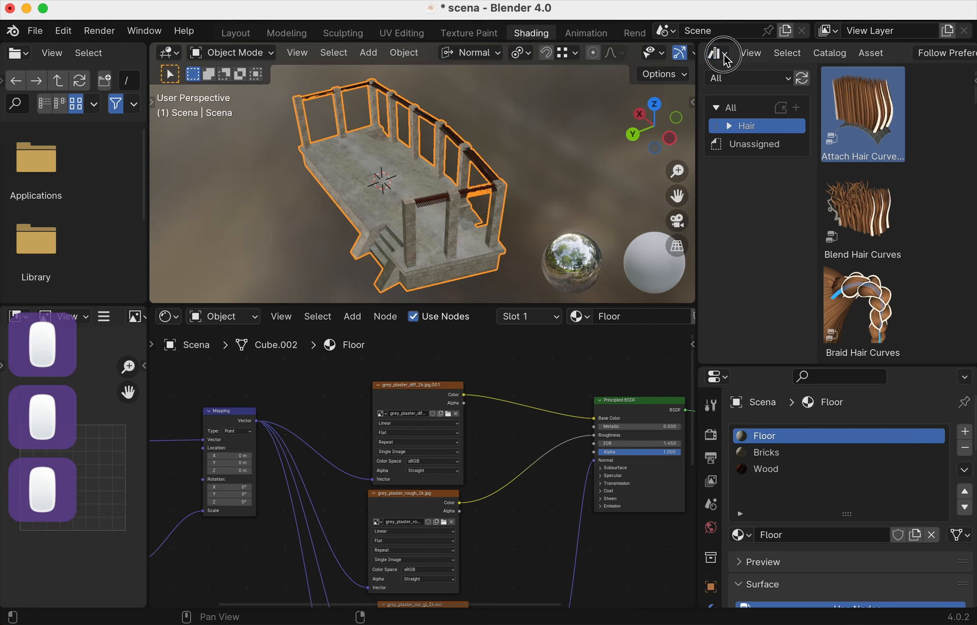
pyautogui.click(726, 58)
pyautogui.click(643, 97)
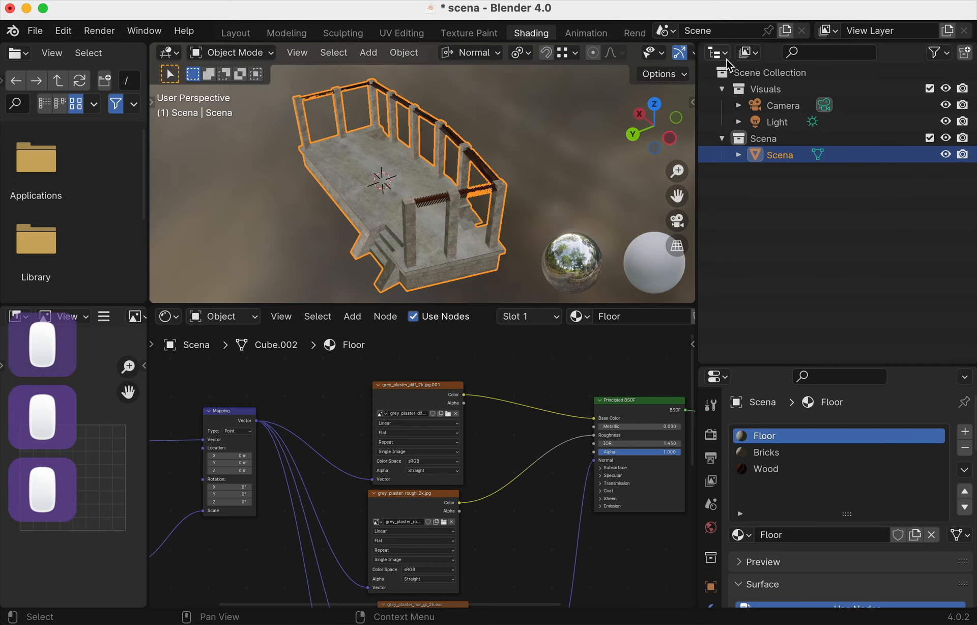
pyautogui.click(717, 53)
pyautogui.click(693, 152)
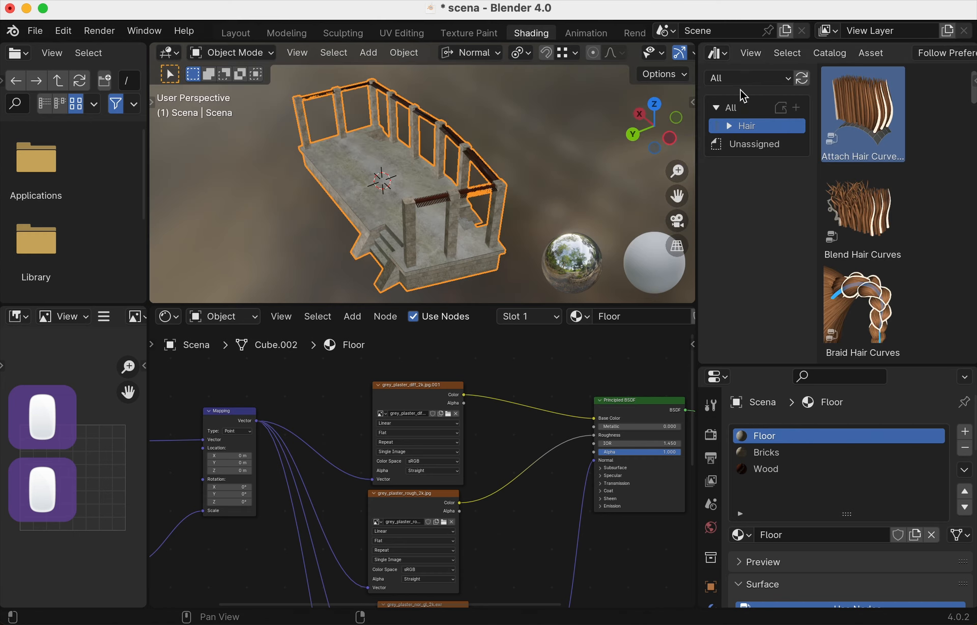
pyautogui.click(741, 144)
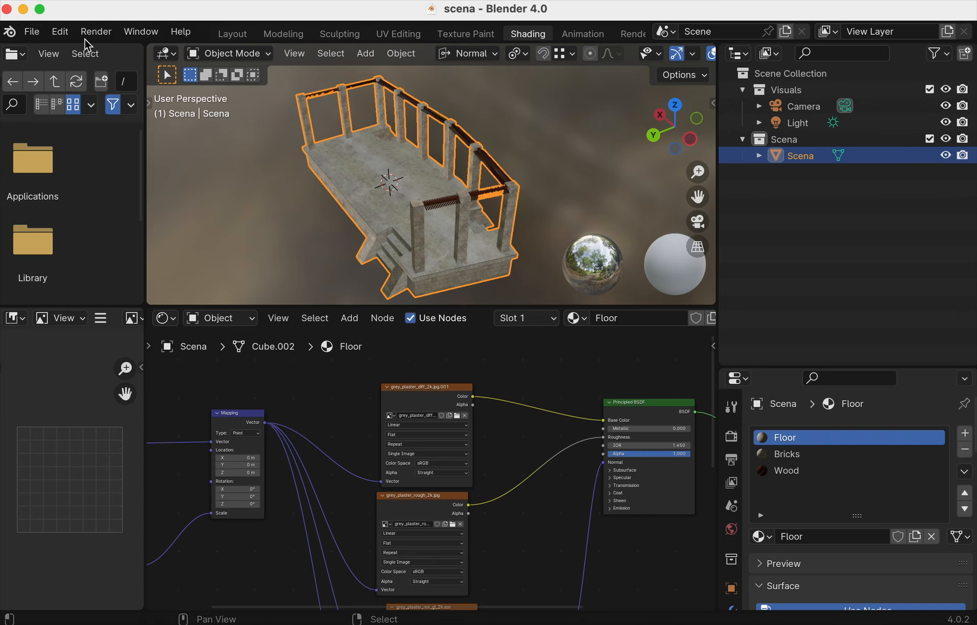
# - Open Edit > Preferences, then turn the outliner back into an Asset Browser on Current File
pyautogui.click(61, 32)
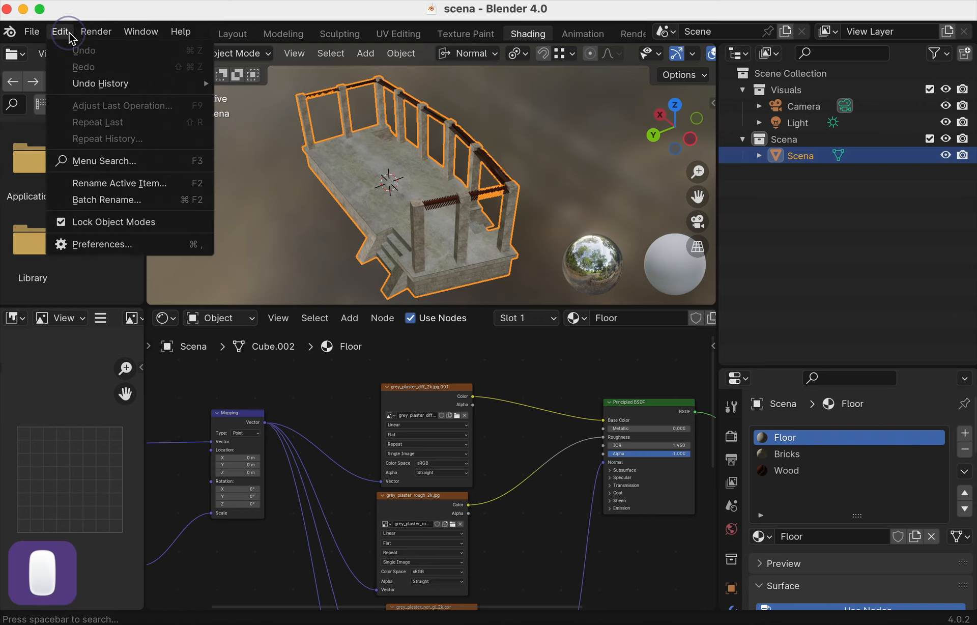
pyautogui.click(122, 244)
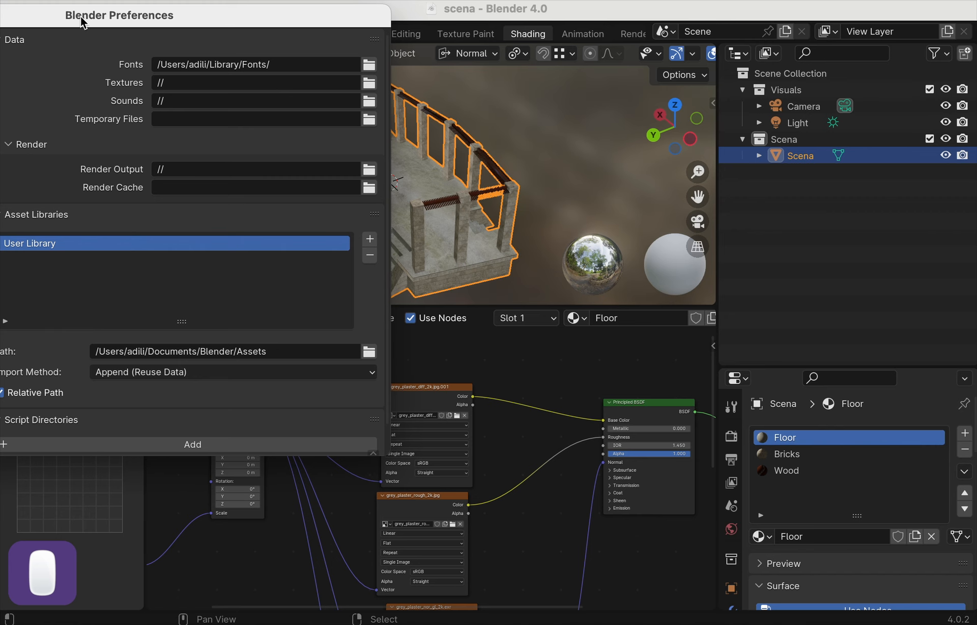
pyautogui.moveTo(82, 19); pyautogui.dragTo(264, 229)
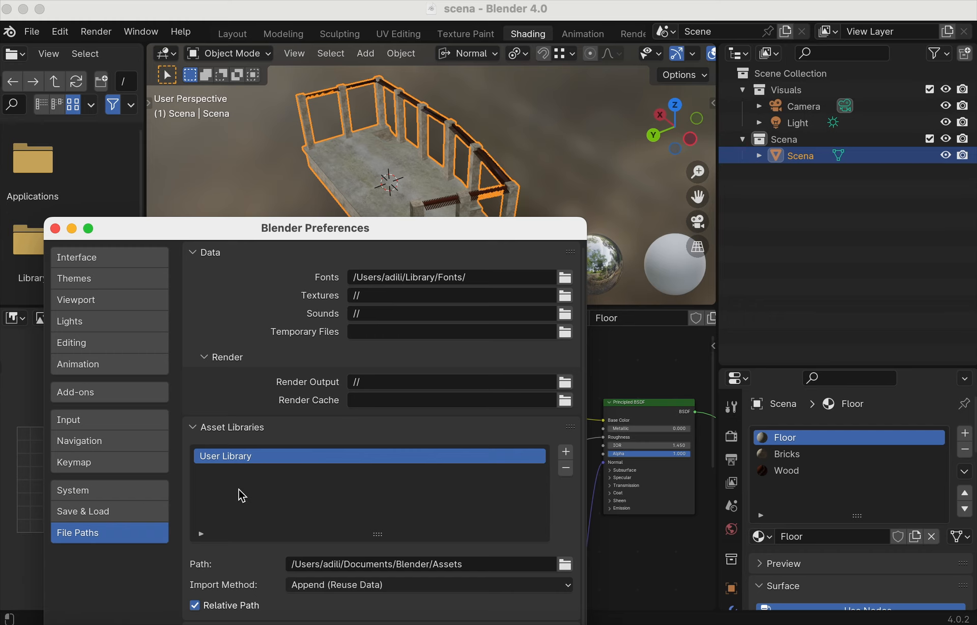
pyautogui.click(744, 53)
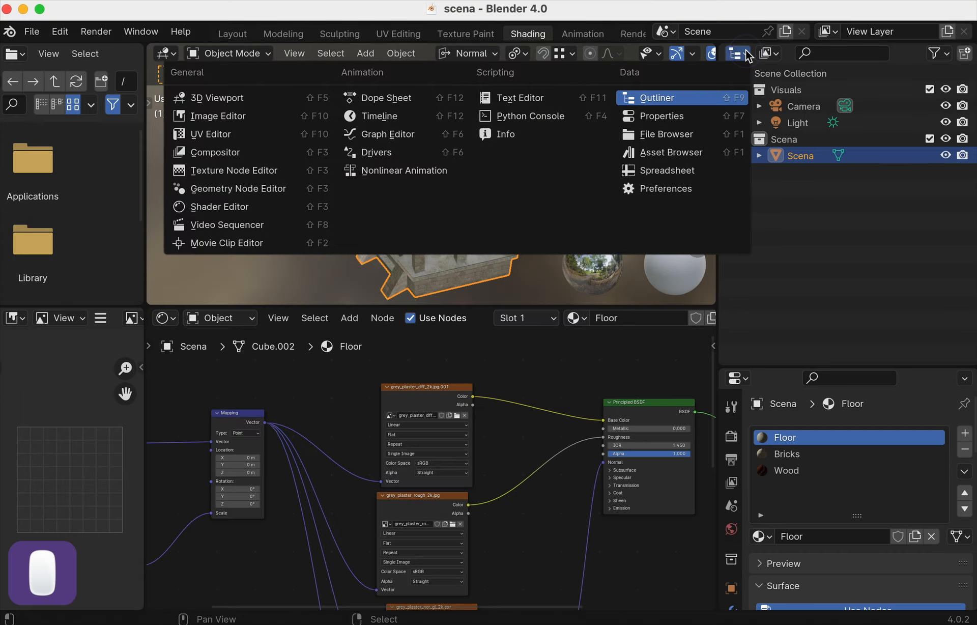
pyautogui.click(701, 148)
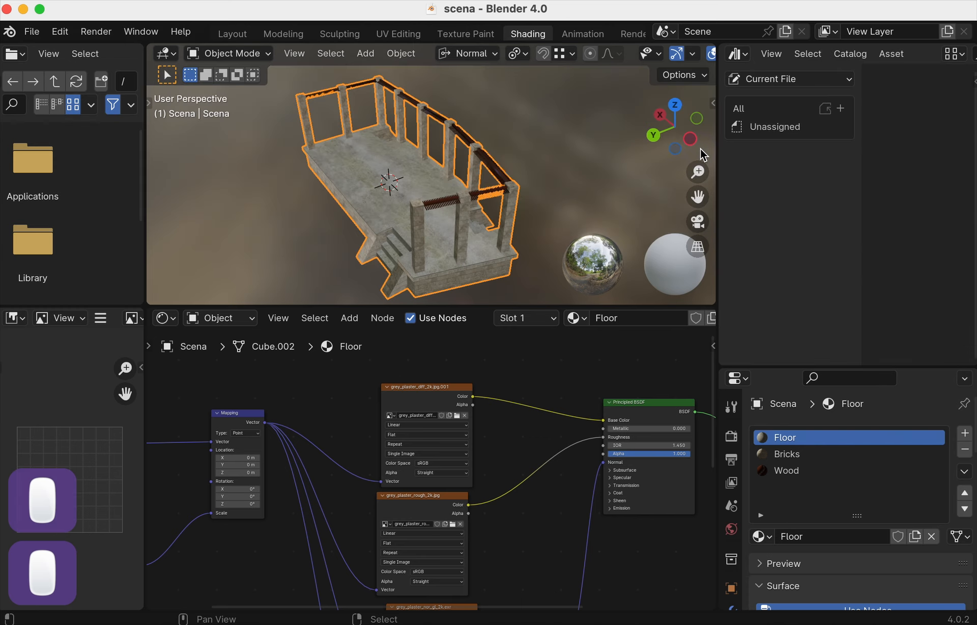
pyautogui.click(765, 78)
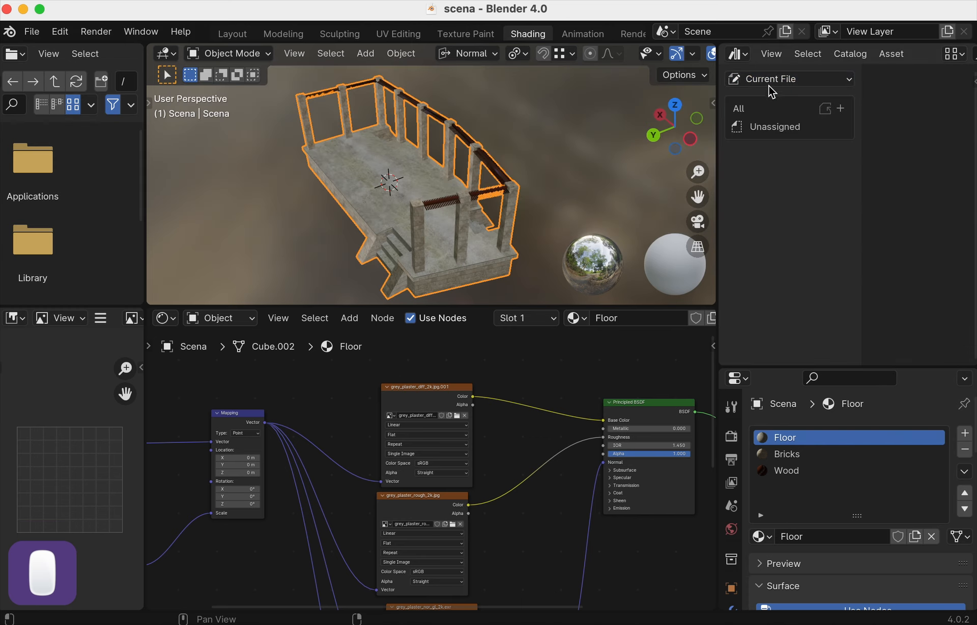
pyautogui.click(769, 81)
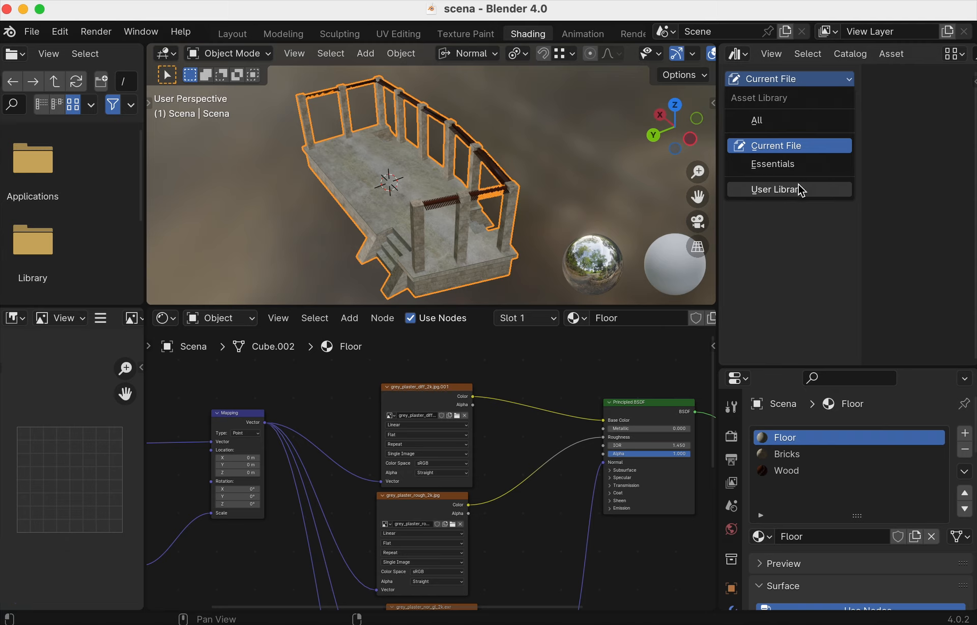
pyautogui.click(736, 57)
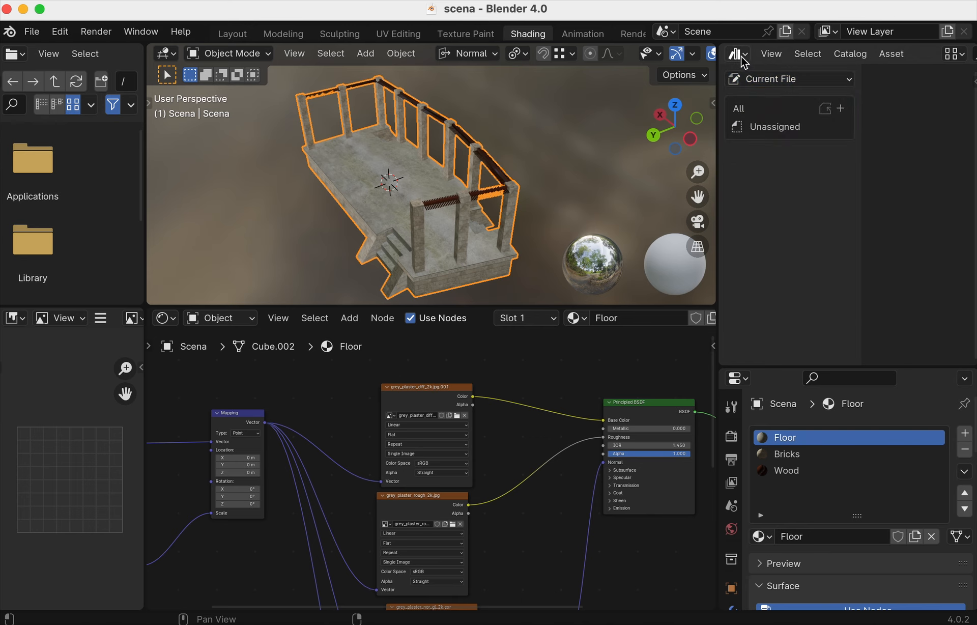
pyautogui.click(739, 56)
pyautogui.click(738, 57)
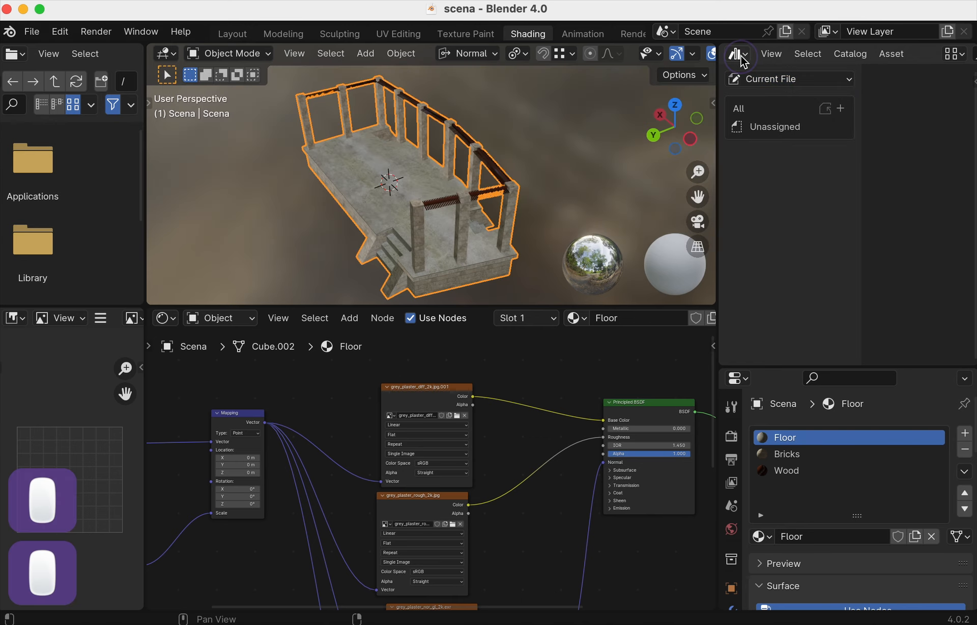
pyautogui.click(788, 80)
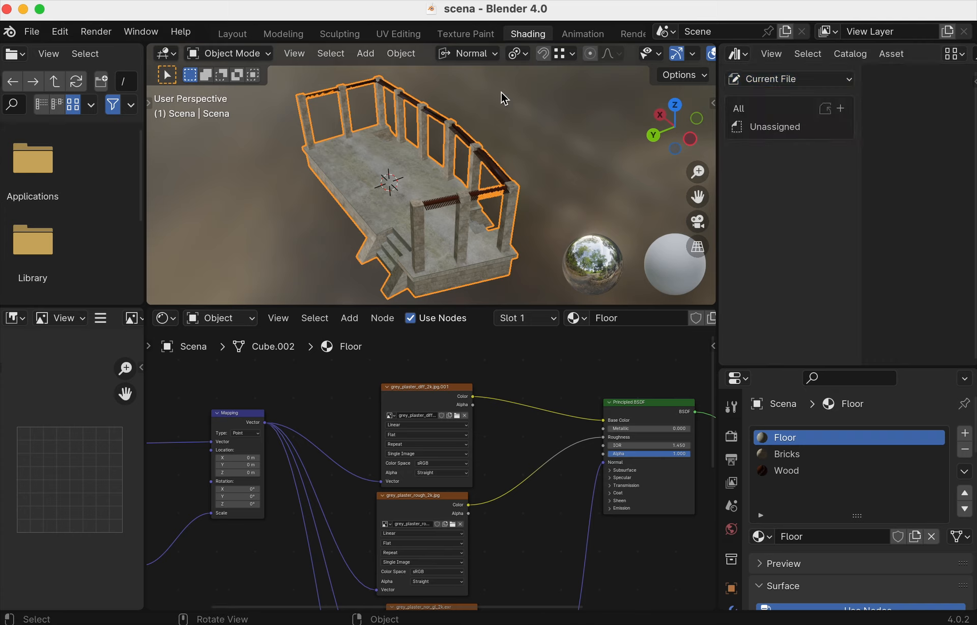
# - Open Edit > Preferences and move the window higher on screen
pyautogui.click(60, 32)
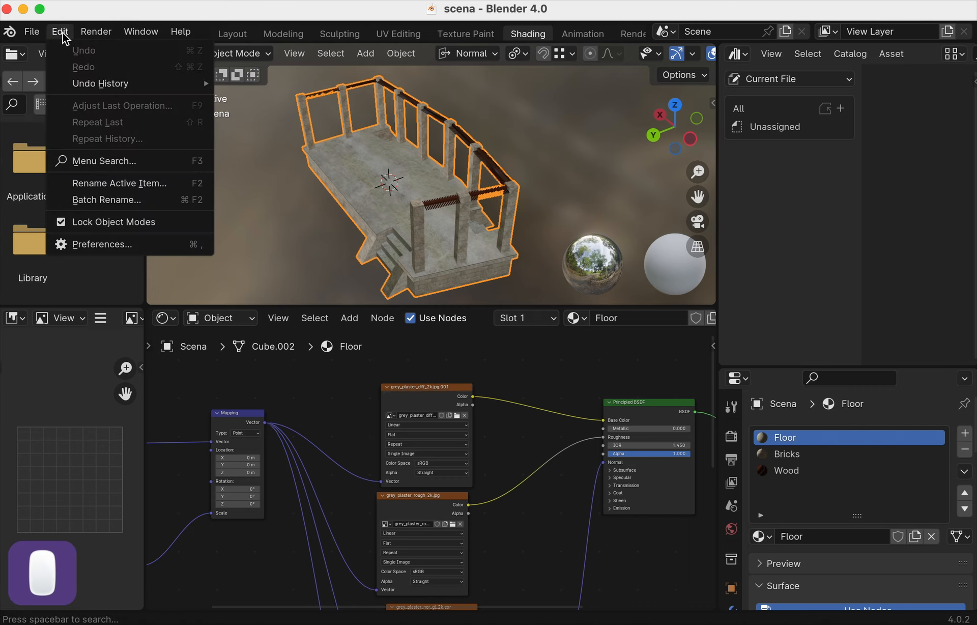
pyautogui.click(105, 242)
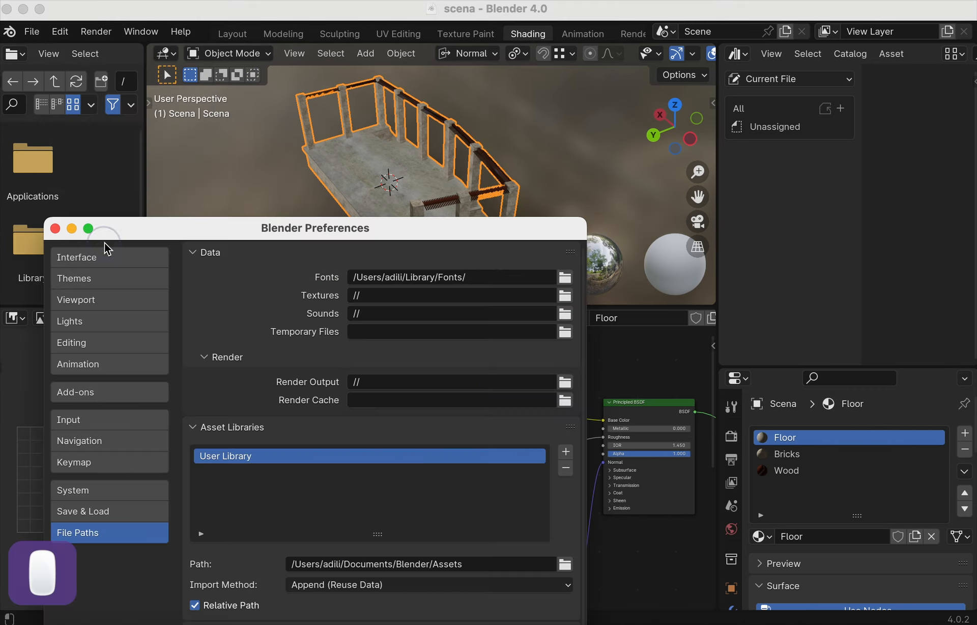
pyautogui.moveTo(201, 229); pyautogui.dragTo(221, 107)
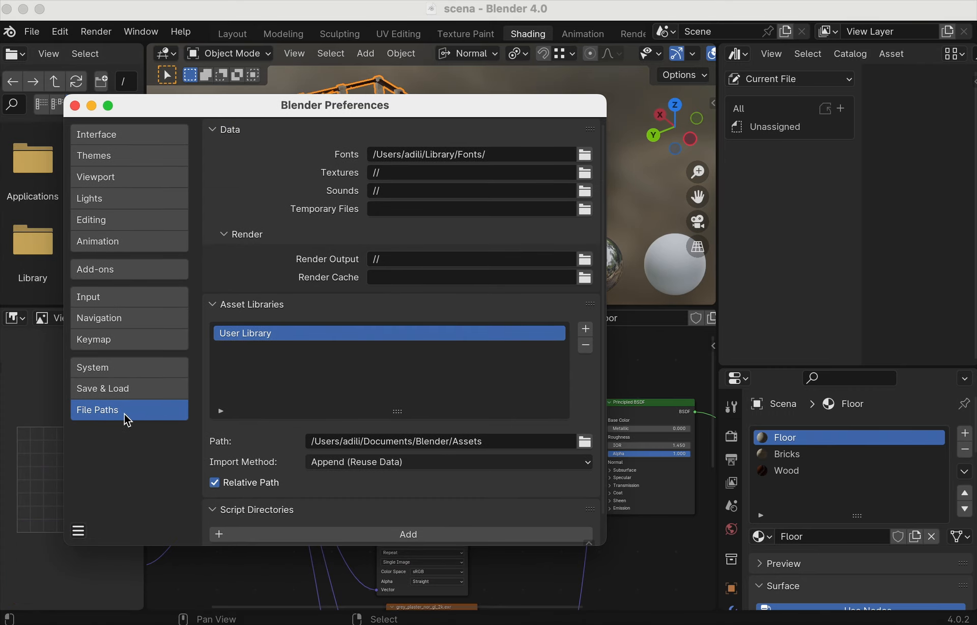
# - Add Desktop/MyAnimation/Assets as a new asset library named Assets
pyautogui.click(586, 331)
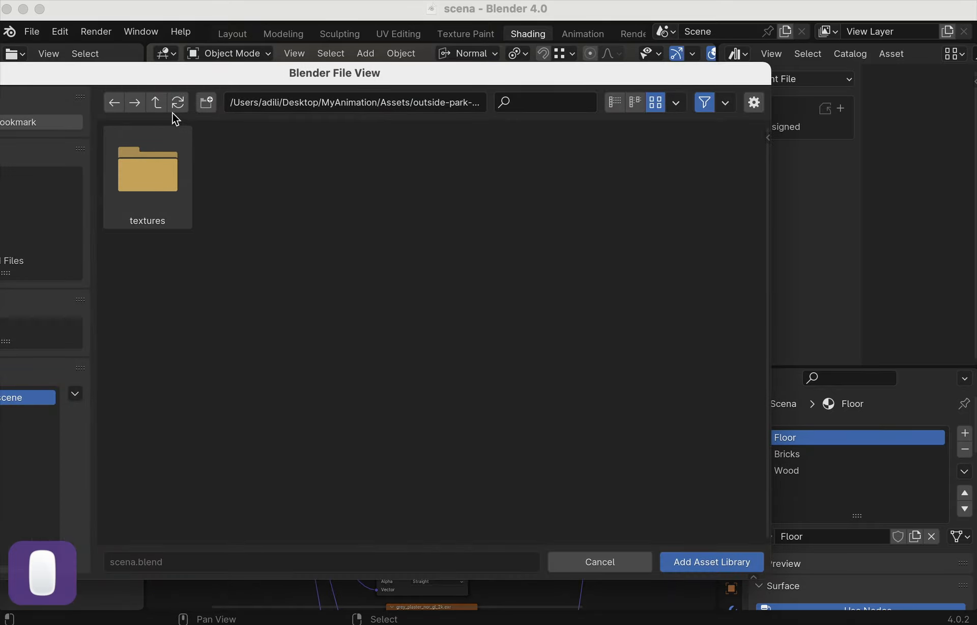
pyautogui.click(160, 106)
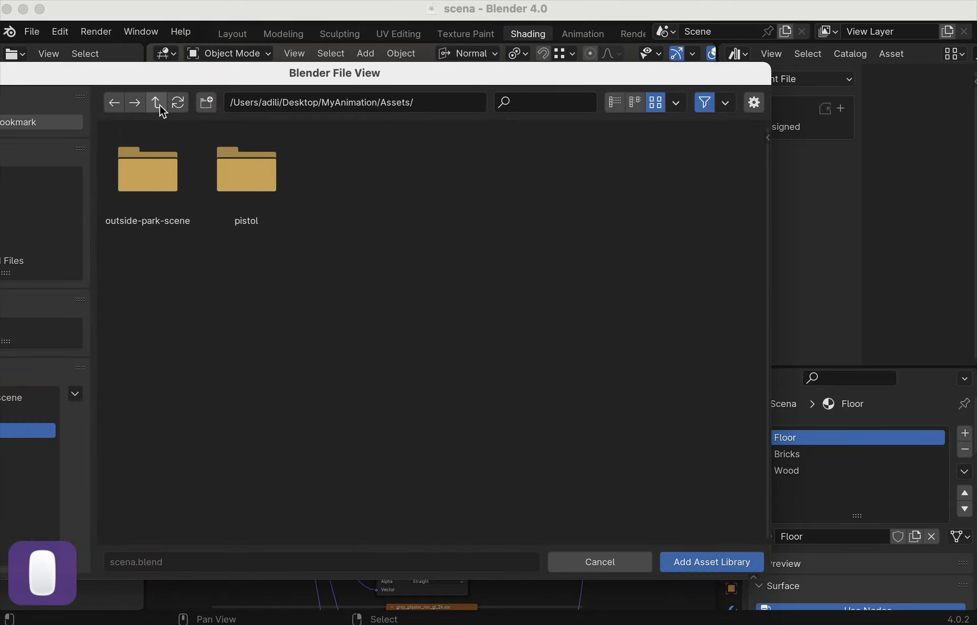
pyautogui.click(160, 105)
pyautogui.click(159, 105)
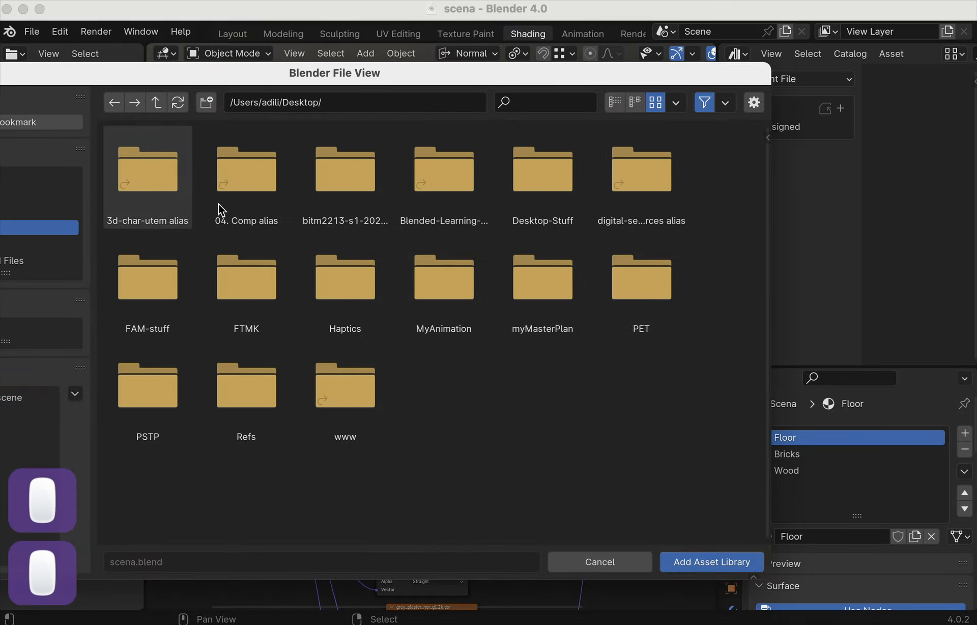
pyautogui.doubleClick(466, 268)
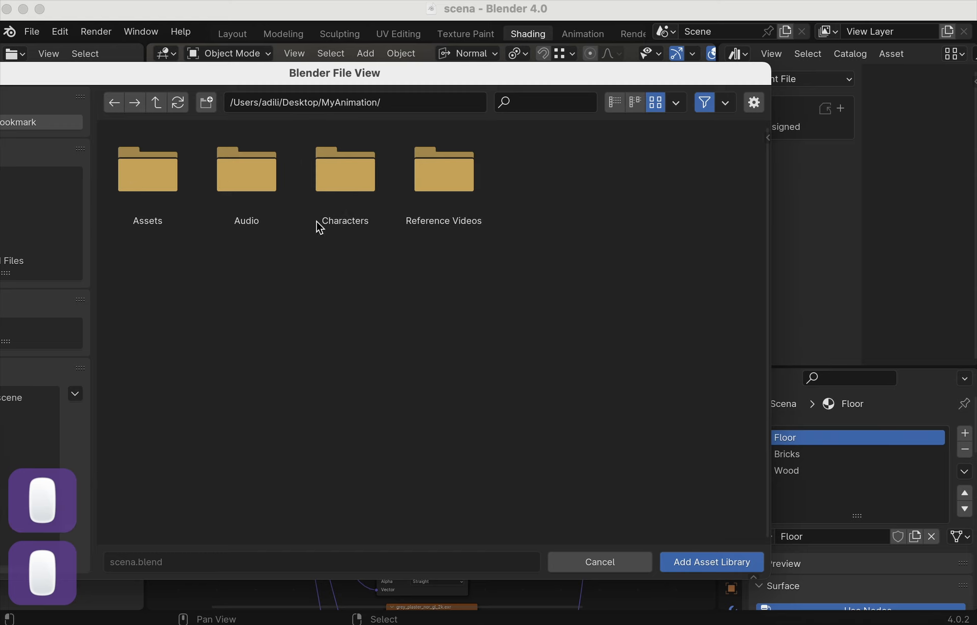
pyautogui.doubleClick(177, 175)
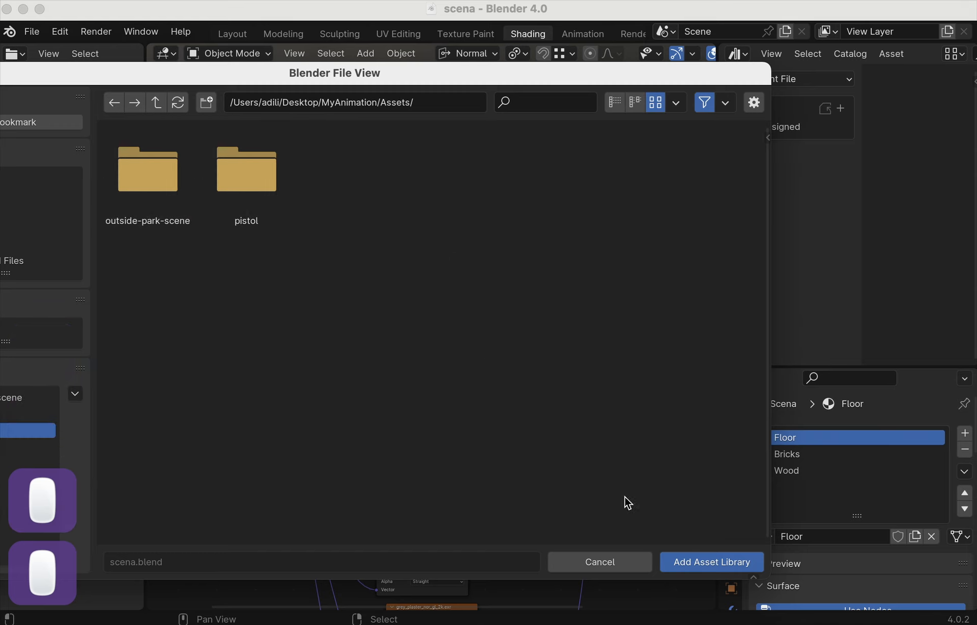
pyautogui.click(684, 565)
# - Change the Assets library's Import Method from Append (Reuse Data) to Append
pyautogui.scroll(-2, 368, 455)
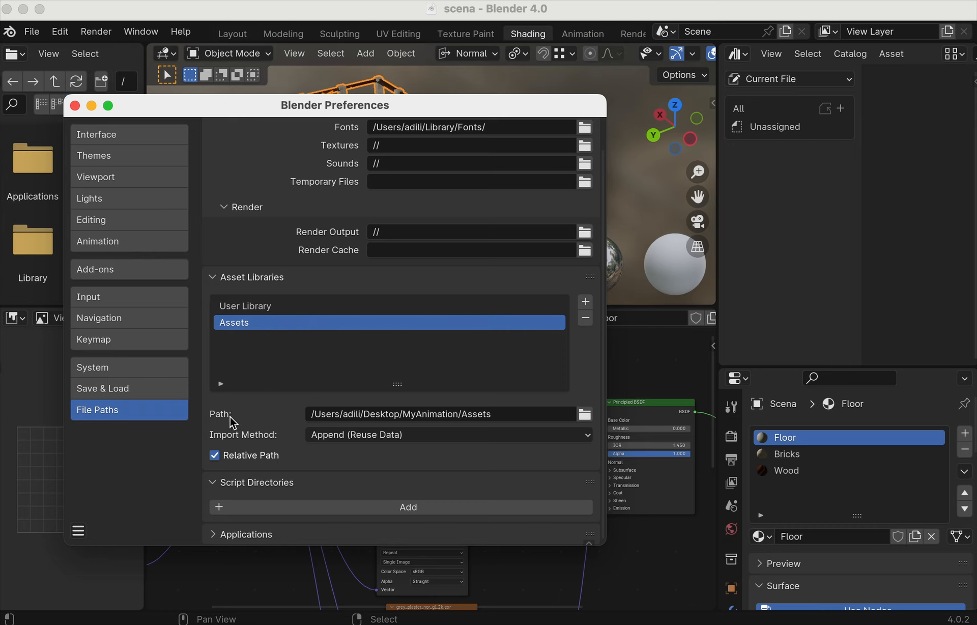
pyautogui.click(386, 434)
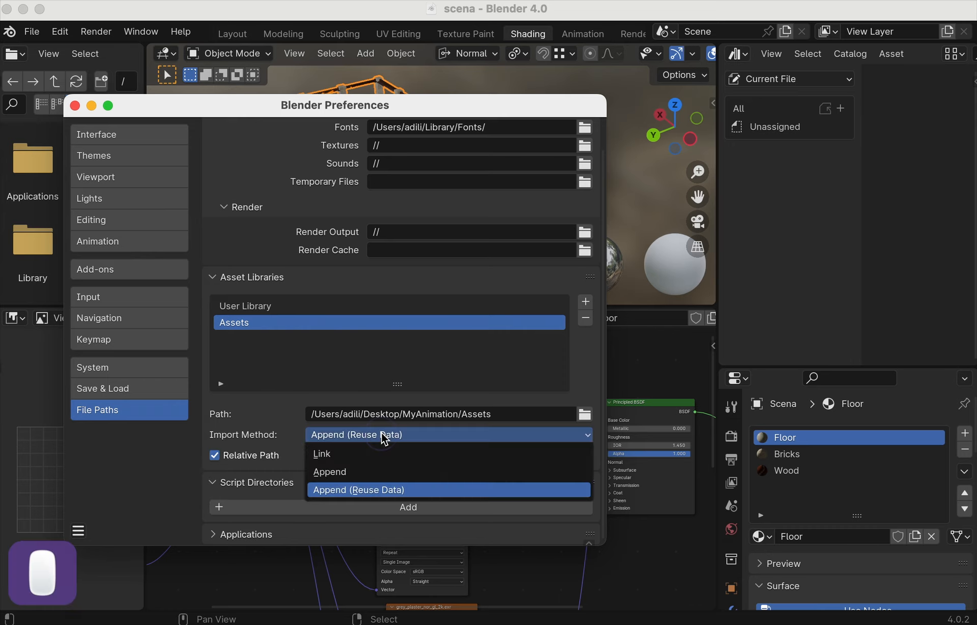
pyautogui.click(352, 467)
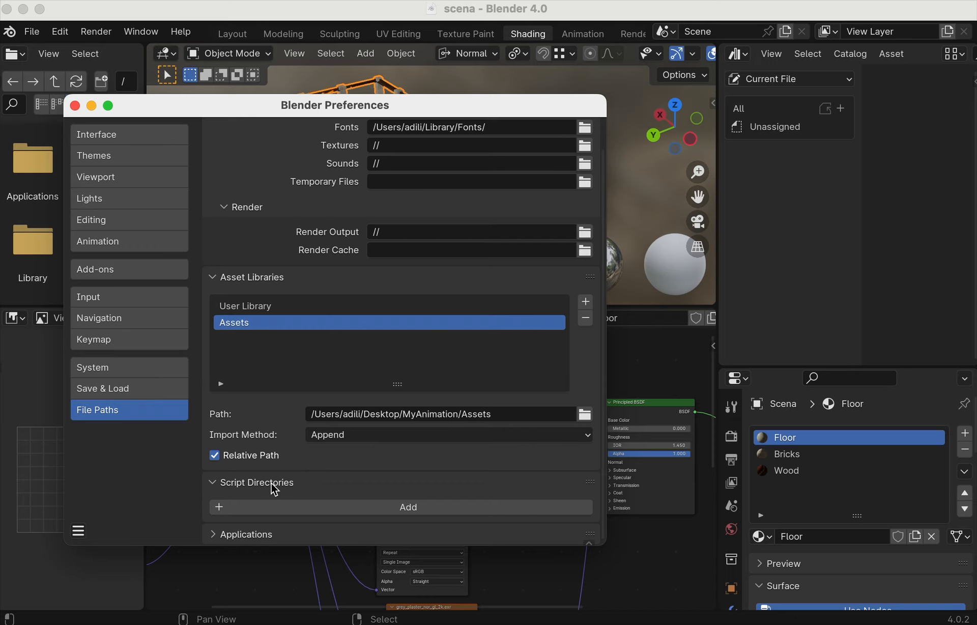
# - Add Desktop/MyAnimation/Assets as a Python script directory in File Paths
pyautogui.click(377, 508)
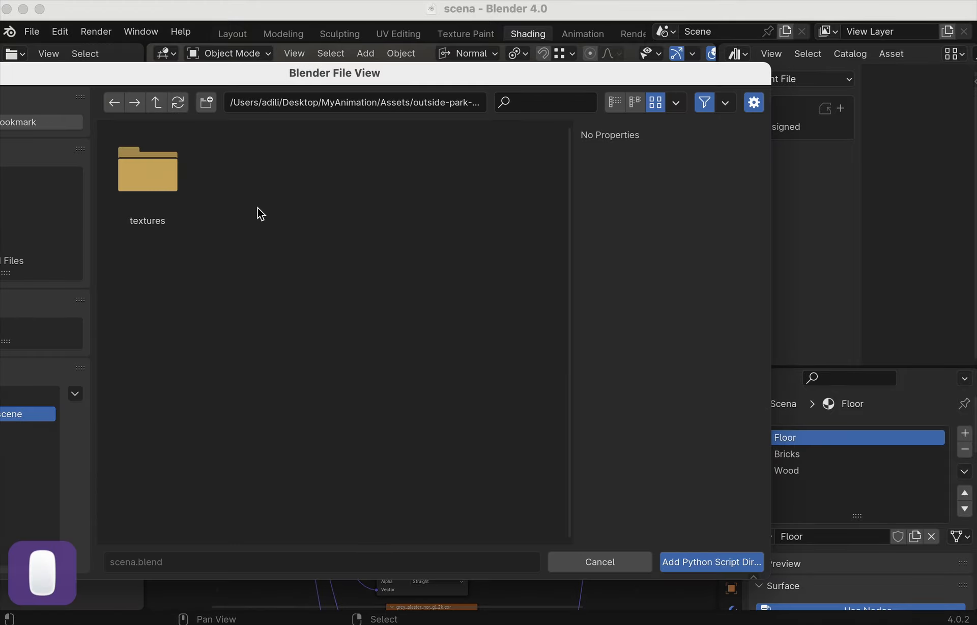
pyautogui.click(156, 102)
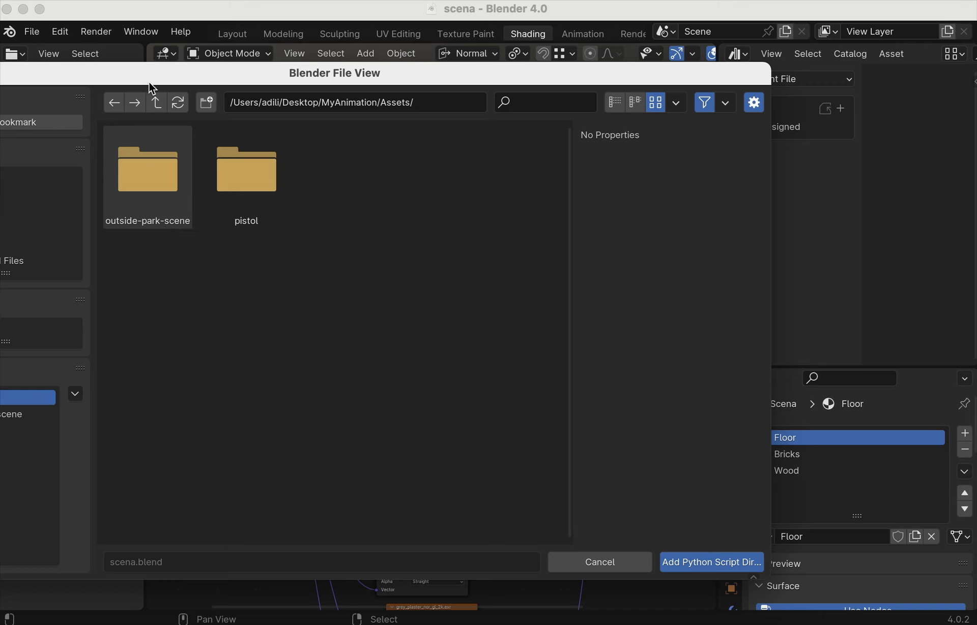
pyautogui.click(156, 103)
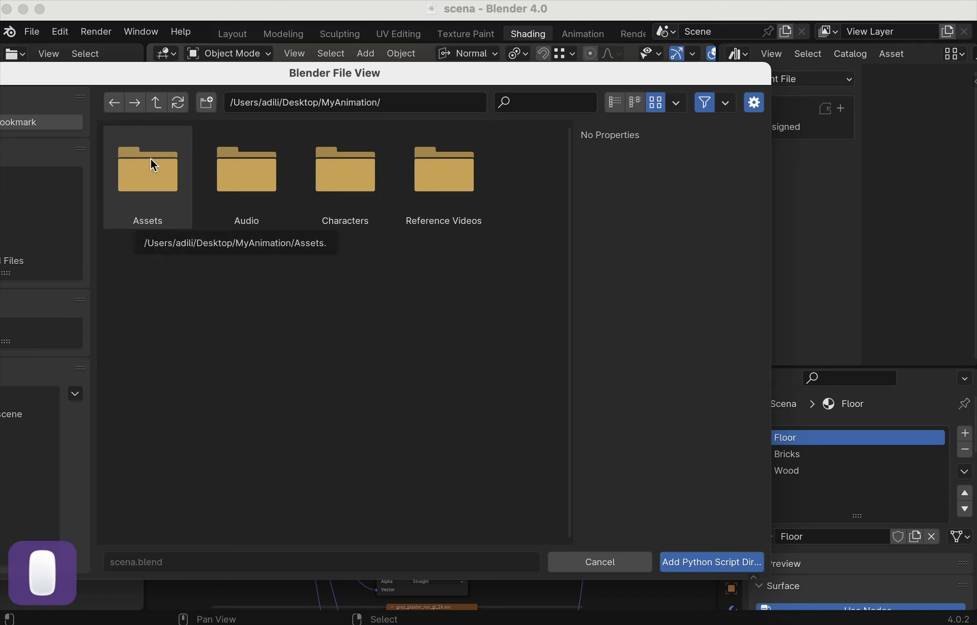
pyautogui.click(150, 158)
pyautogui.click(151, 158)
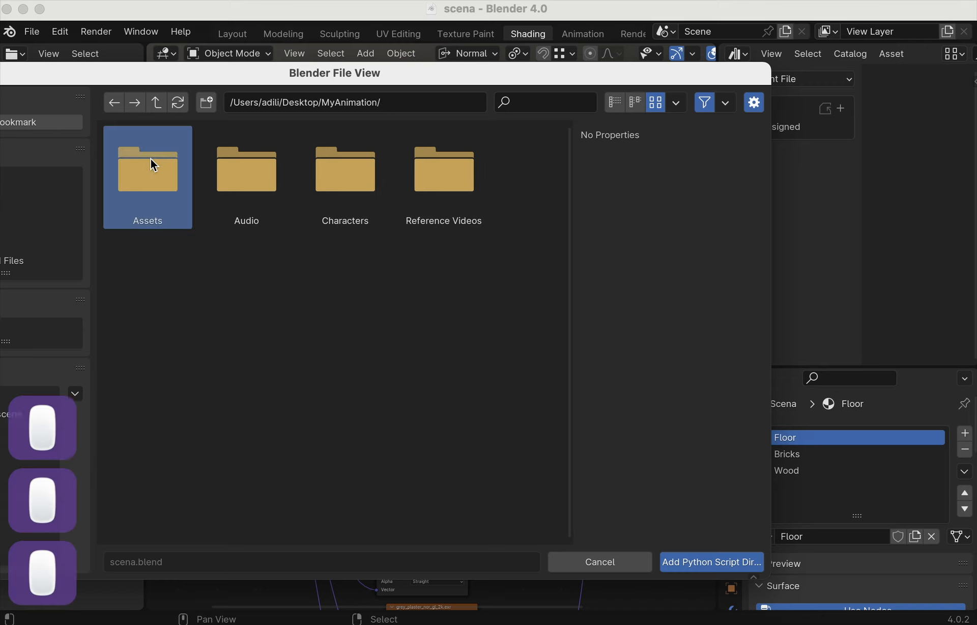
pyautogui.doubleClick(150, 157)
pyautogui.click(692, 565)
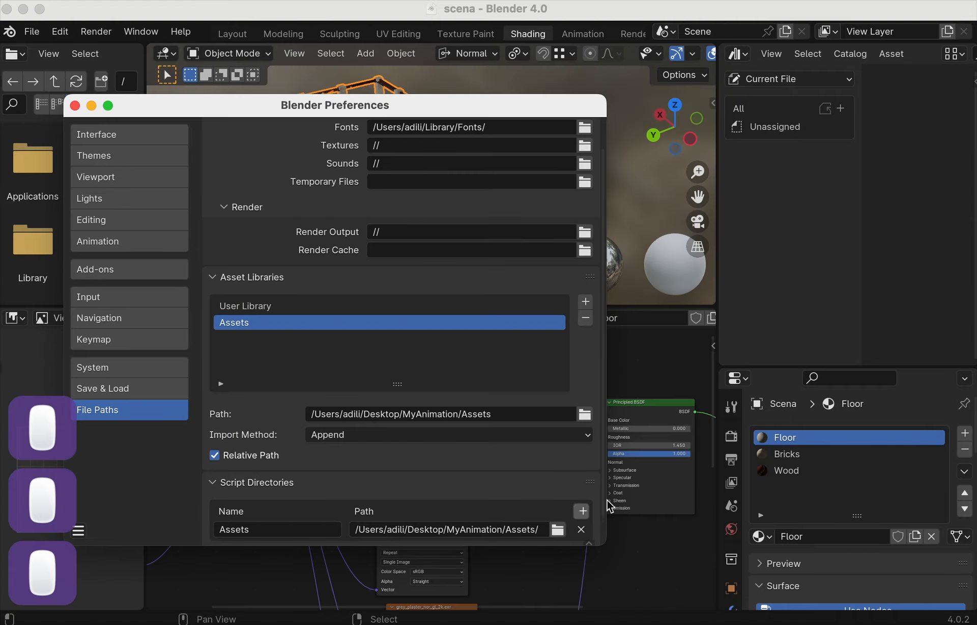
pyautogui.scroll(-2, 422, 445)
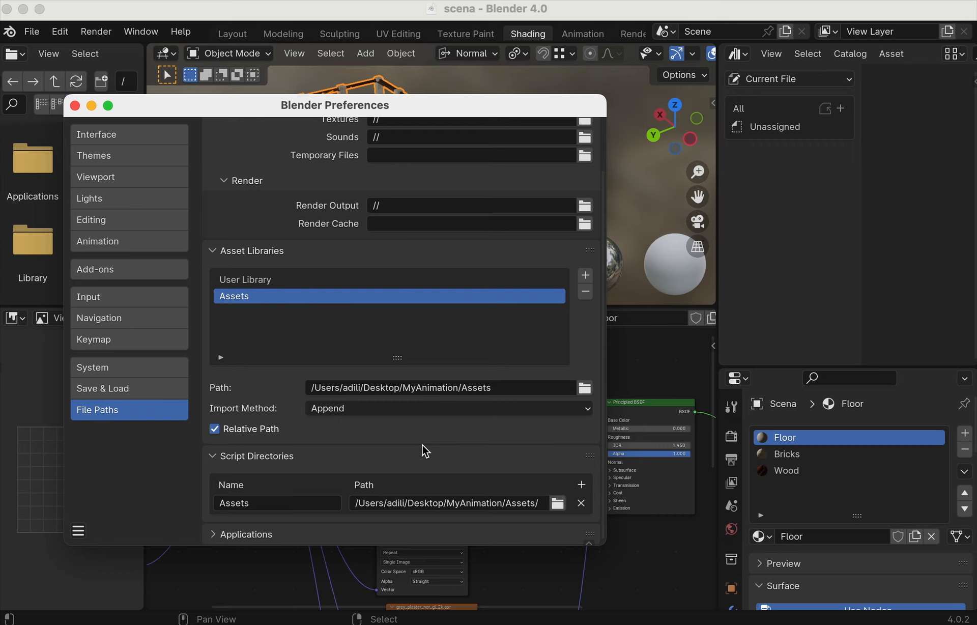
pyautogui.scroll(3, 422, 444)
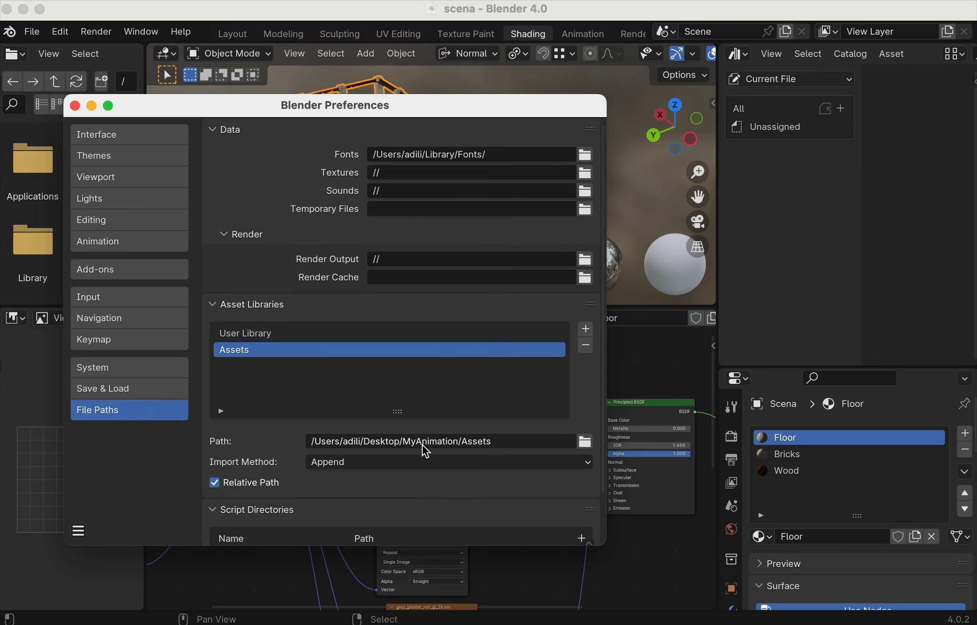
pyautogui.scroll(-3, 422, 444)
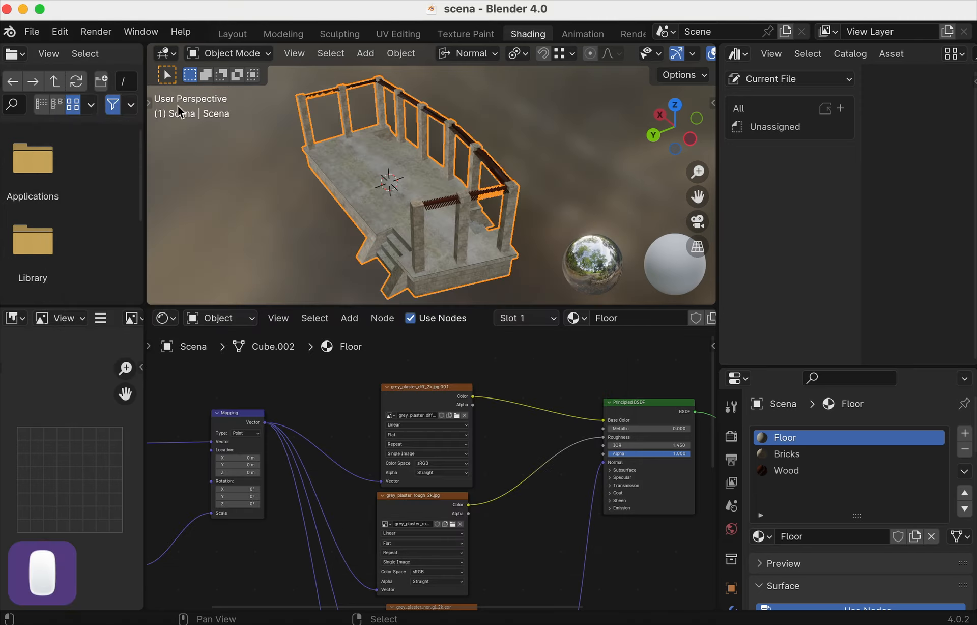
# - Close Preferences, select the Scena building, and save the file with Cmd+S
pyautogui.click(75, 106)
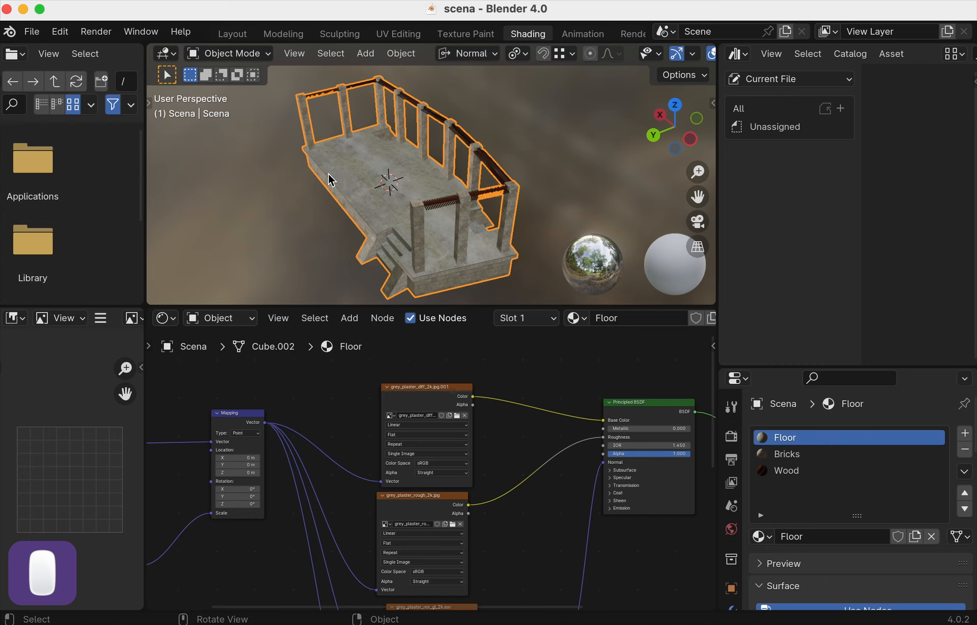
pyautogui.click(324, 178)
pyautogui.press('super+s')
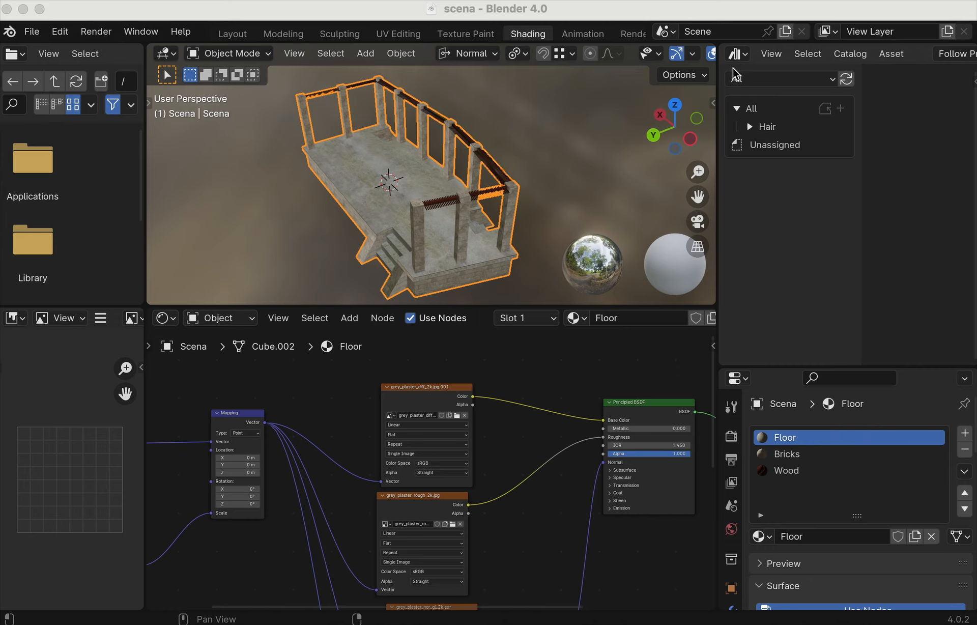
# - Browse the All, Unassigned and Hair catalogs in the asset browser
pyautogui.click(432, 204)
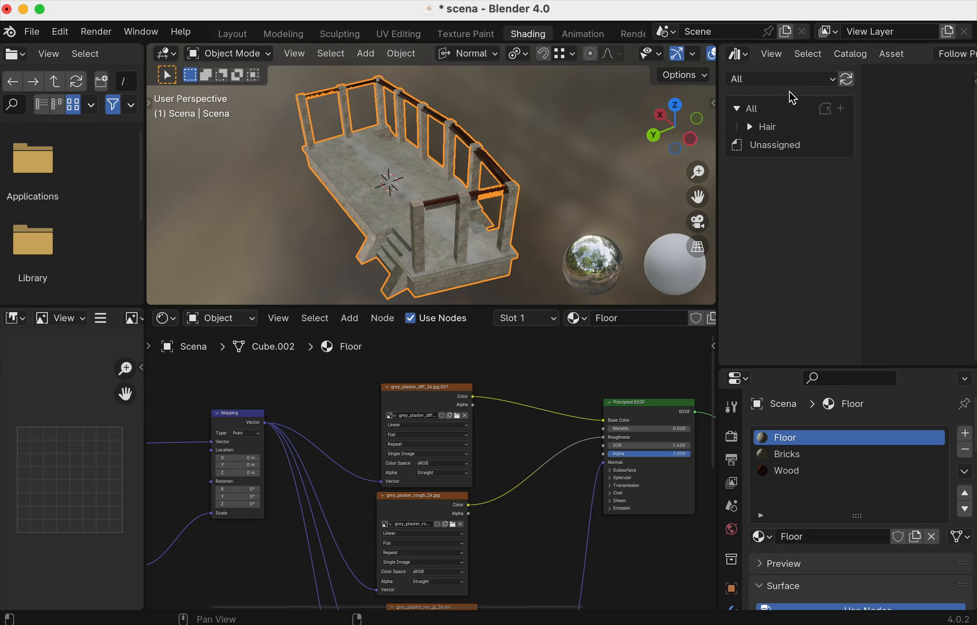
pyautogui.click(774, 109)
pyautogui.click(777, 144)
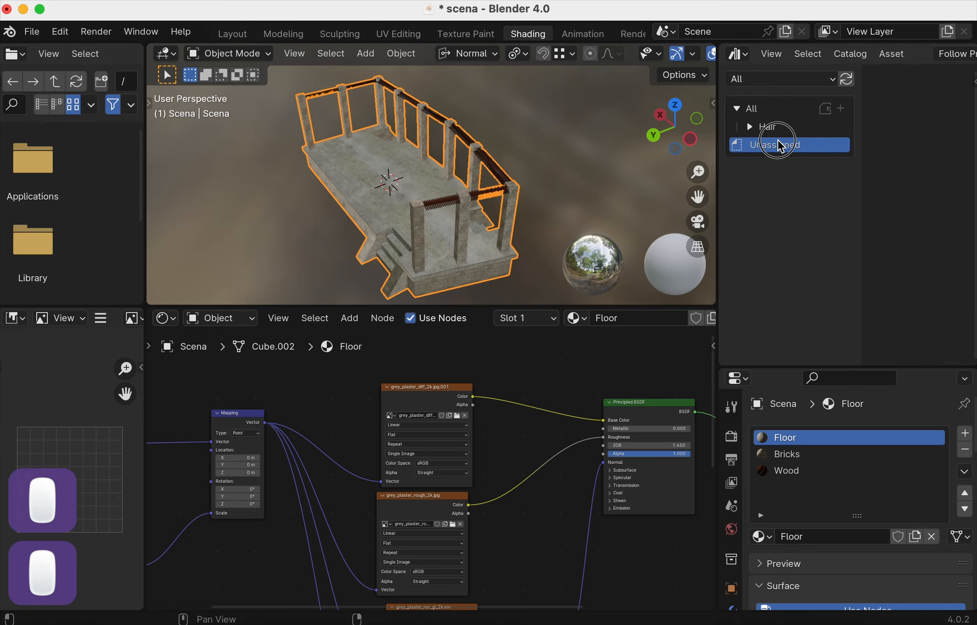
pyautogui.click(763, 126)
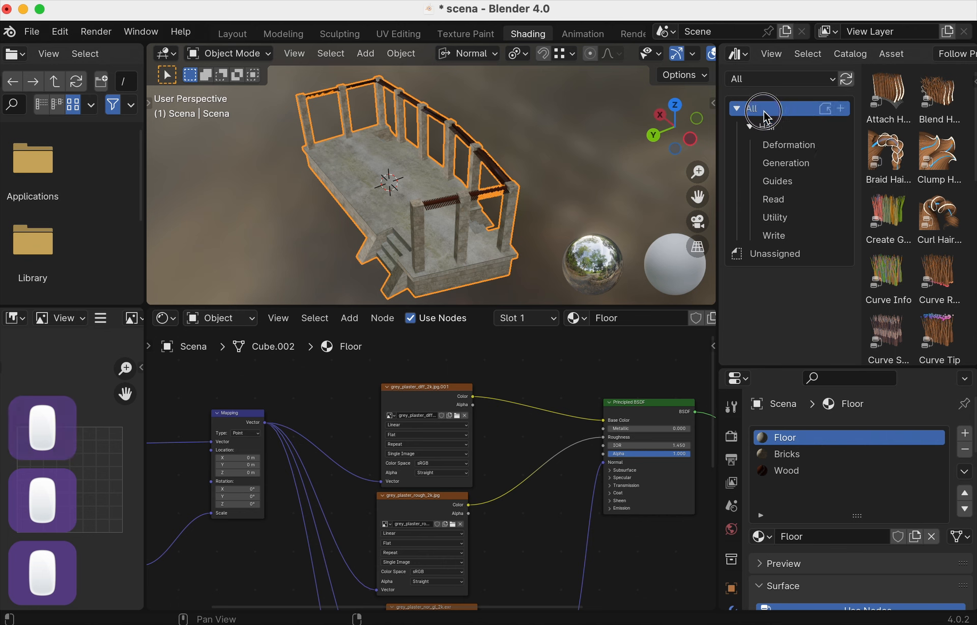
pyautogui.click(751, 127)
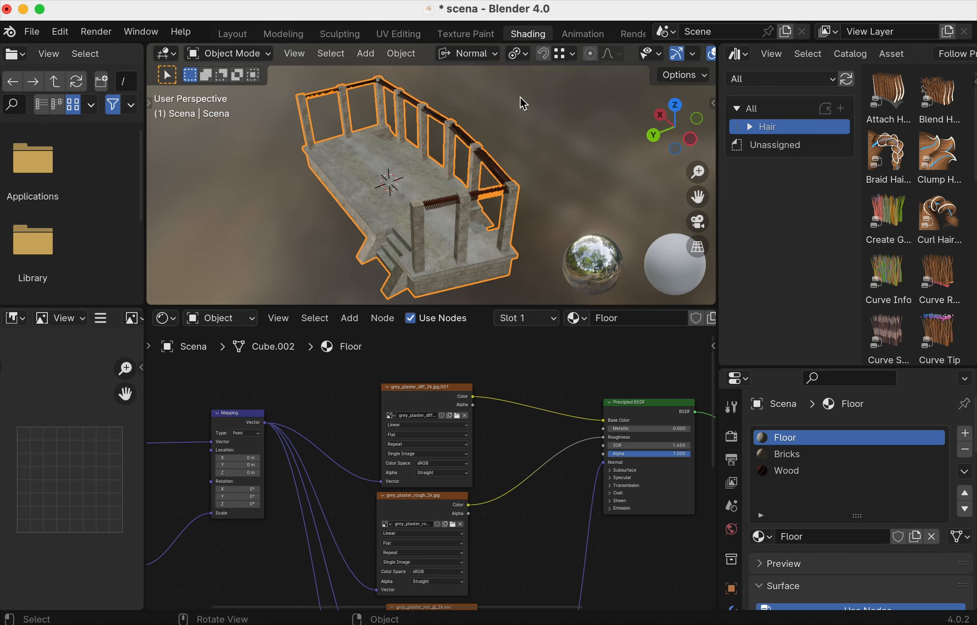
pyautogui.click(737, 54)
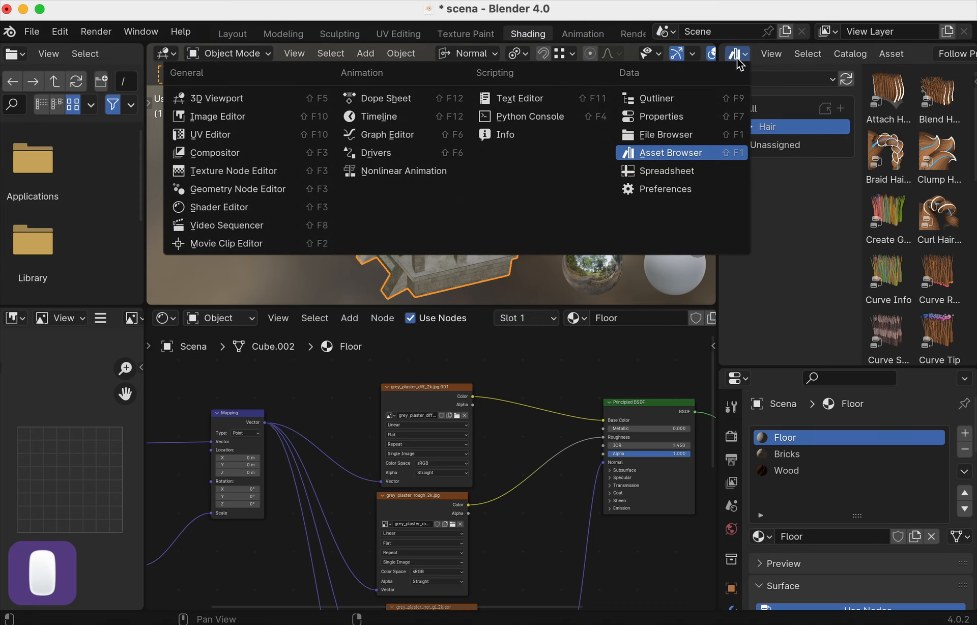
# - In the Outliner, mark the Scena object as an asset, then reopen the editor type list
pyautogui.click(691, 103)
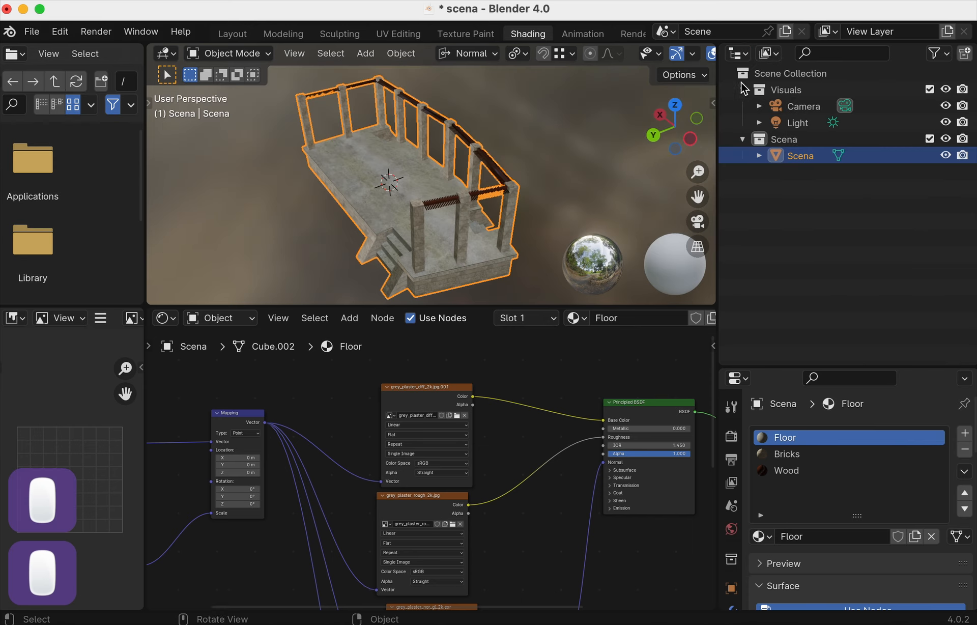
pyautogui.rightClick(807, 159)
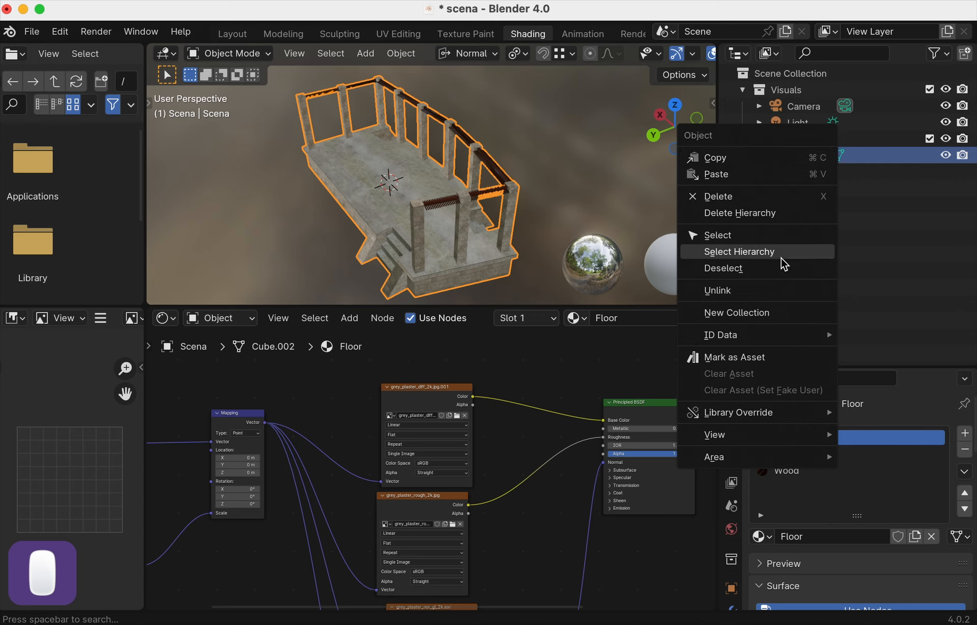
pyautogui.click(761, 363)
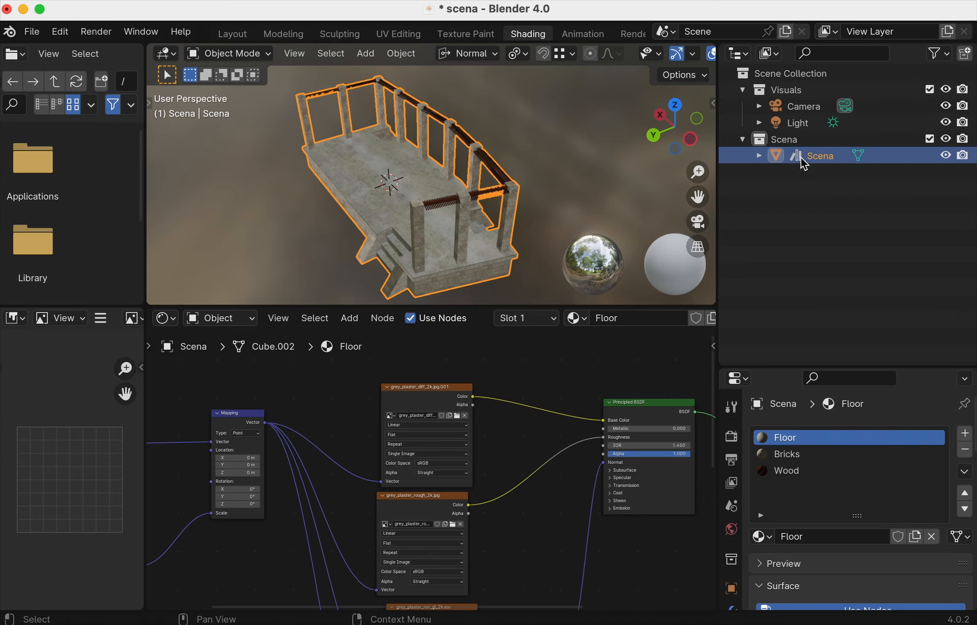
pyautogui.click(735, 55)
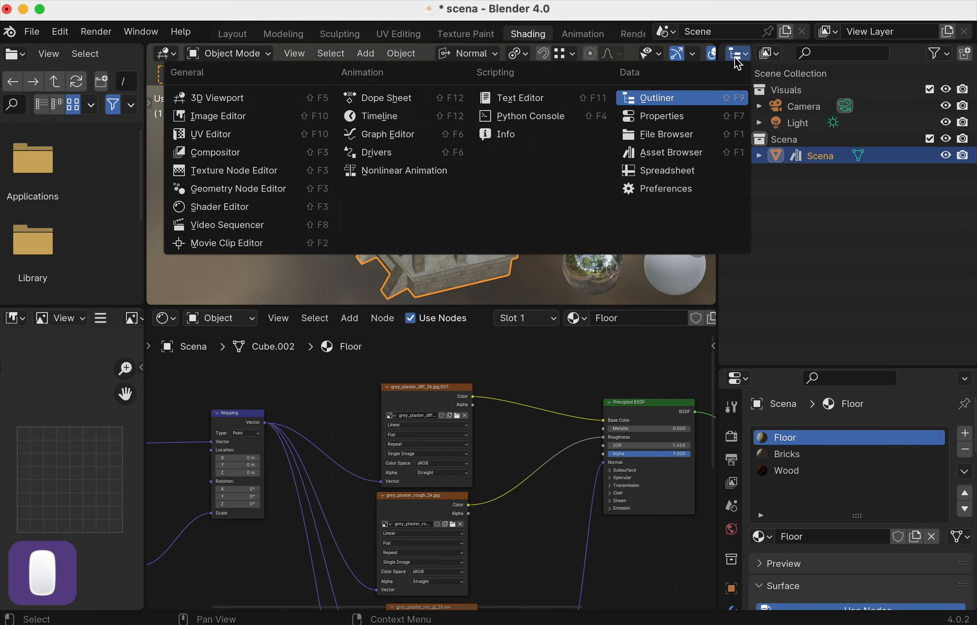
# - Return the area to the Asset Browser on the Current File library and select the Scena asset
pyautogui.click(702, 153)
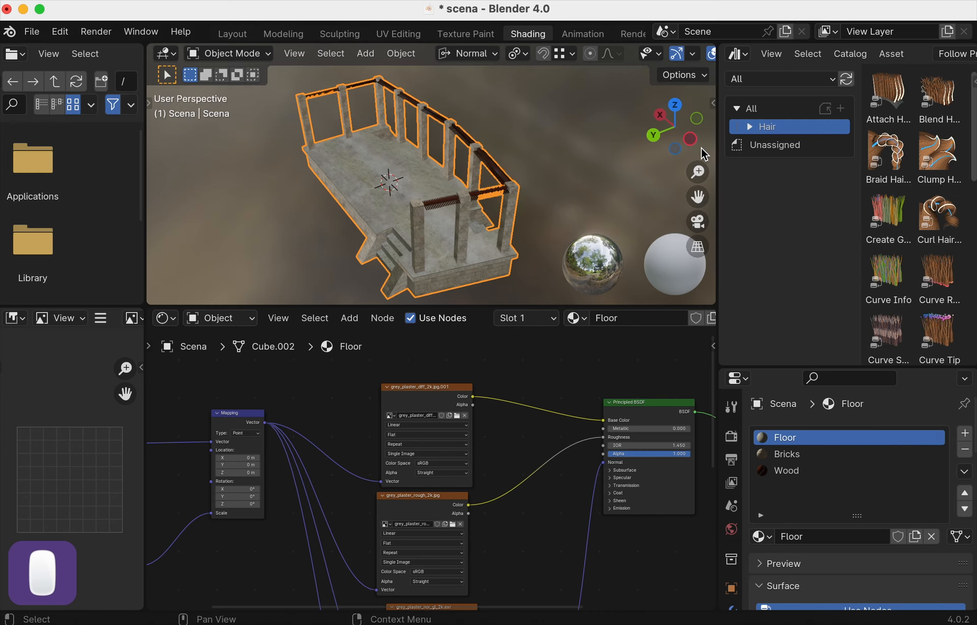
pyautogui.click(776, 145)
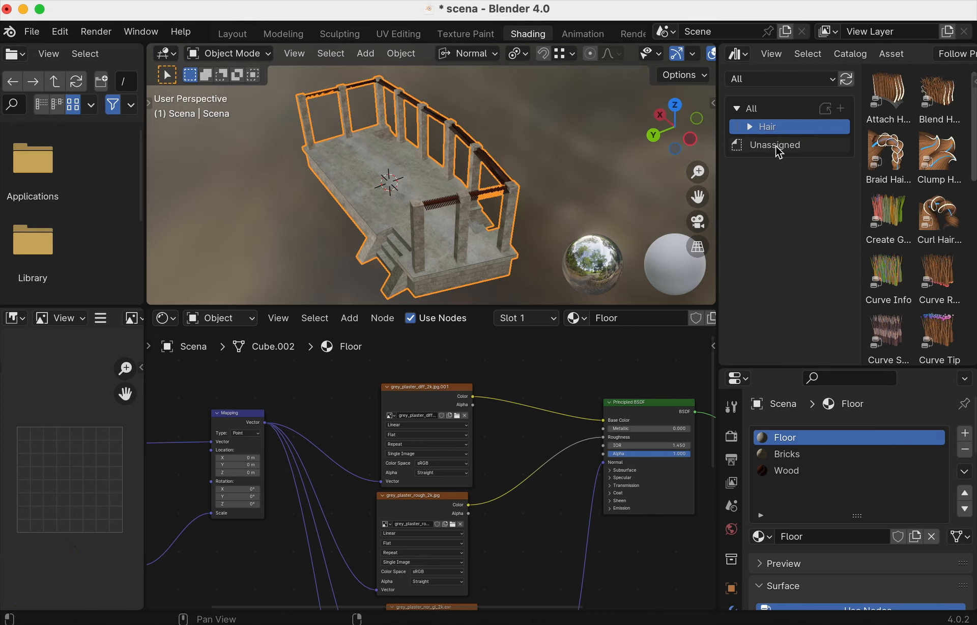
pyautogui.click(766, 78)
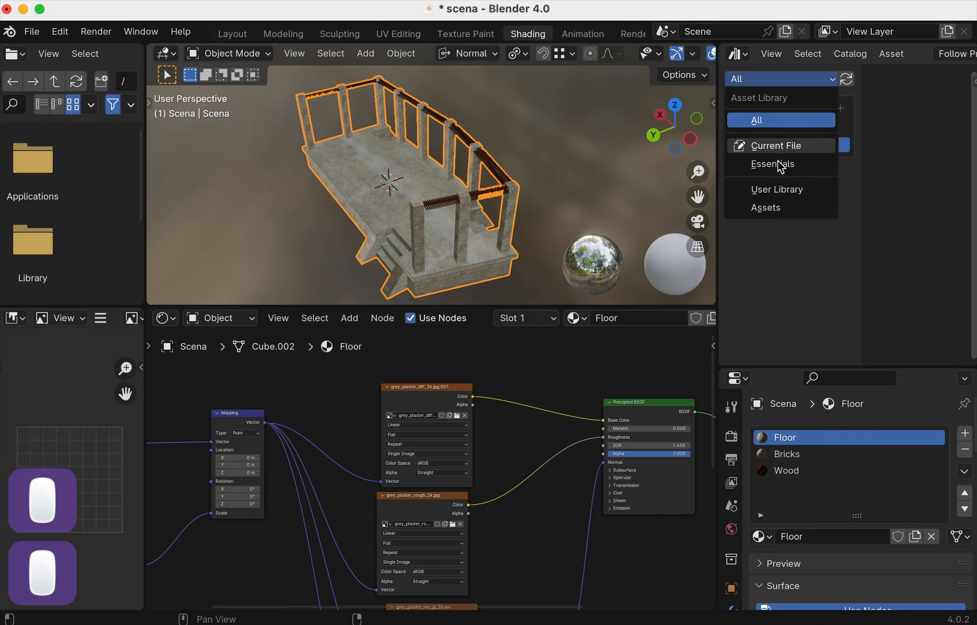
pyautogui.click(778, 147)
pyautogui.click(766, 80)
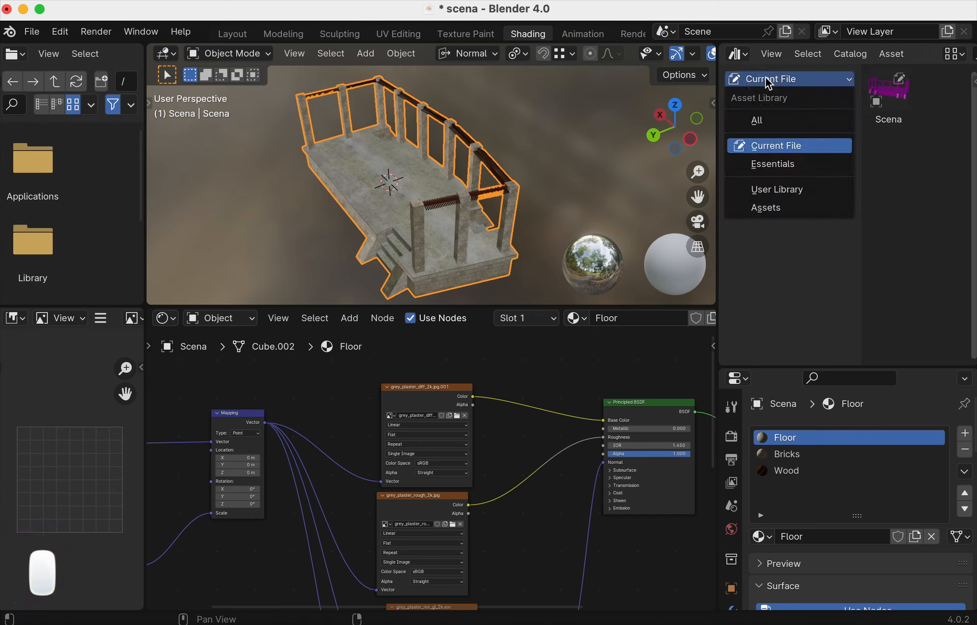
pyautogui.click(778, 145)
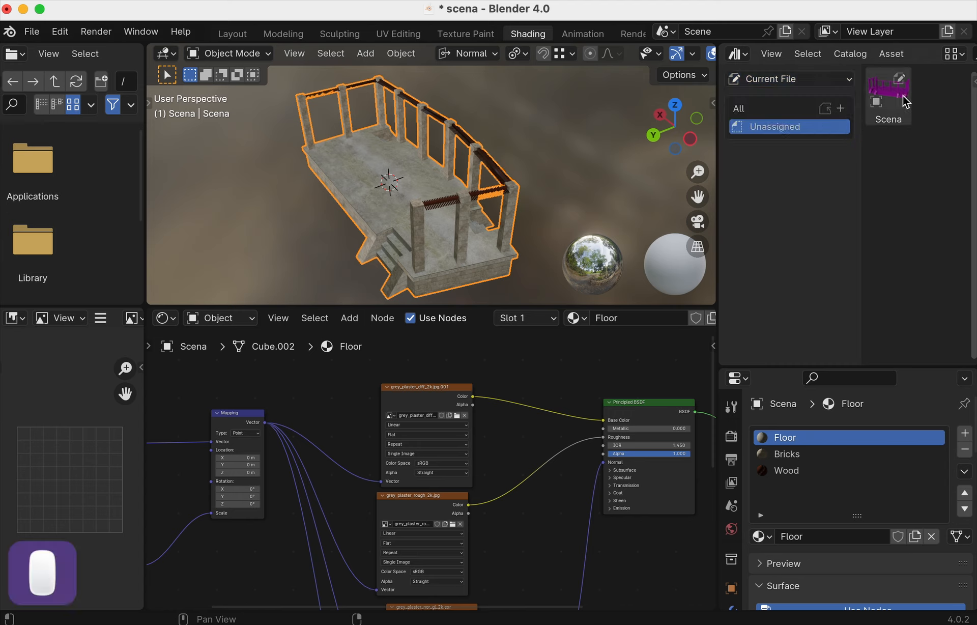
pyautogui.click(888, 99)
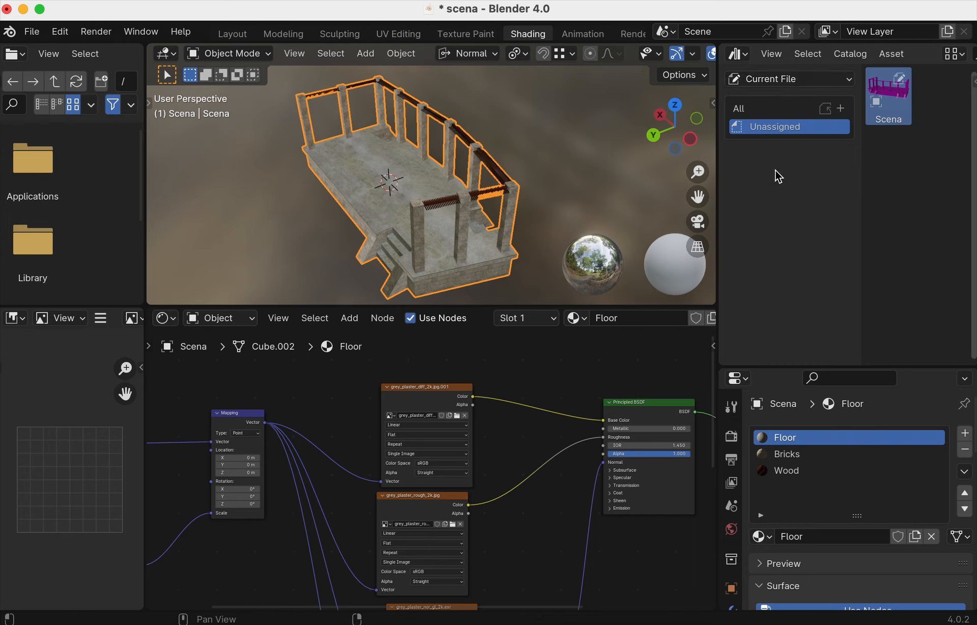
# - Try the All library option, then set the library back to Current File
pyautogui.click(778, 81)
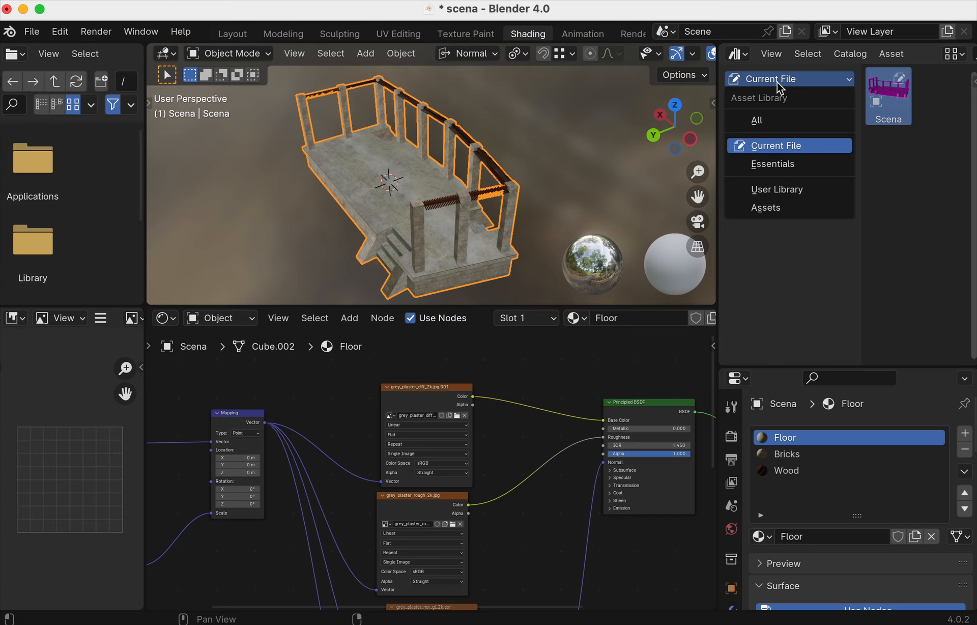
pyautogui.click(777, 81)
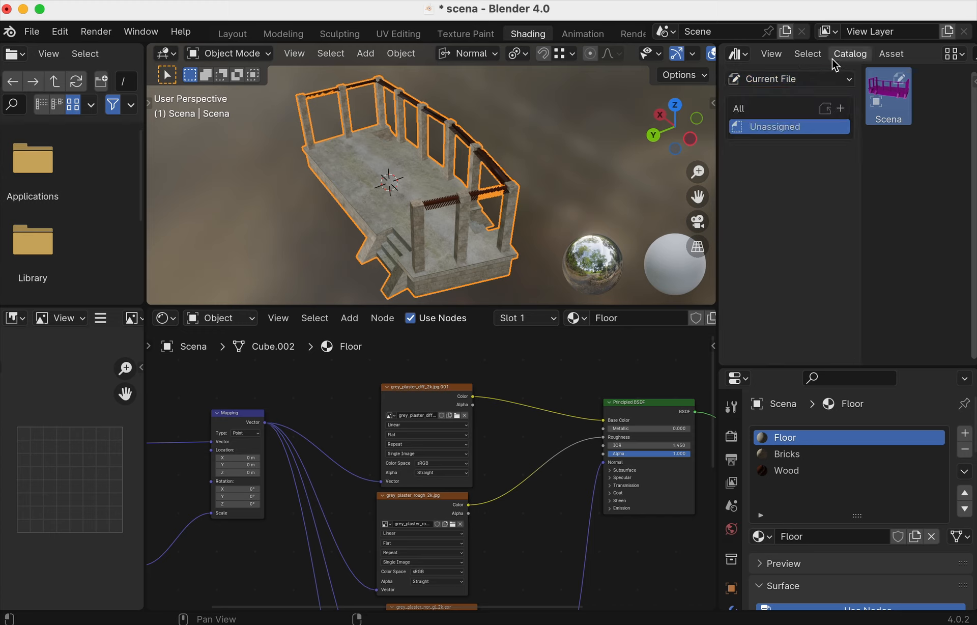
pyautogui.click(796, 76)
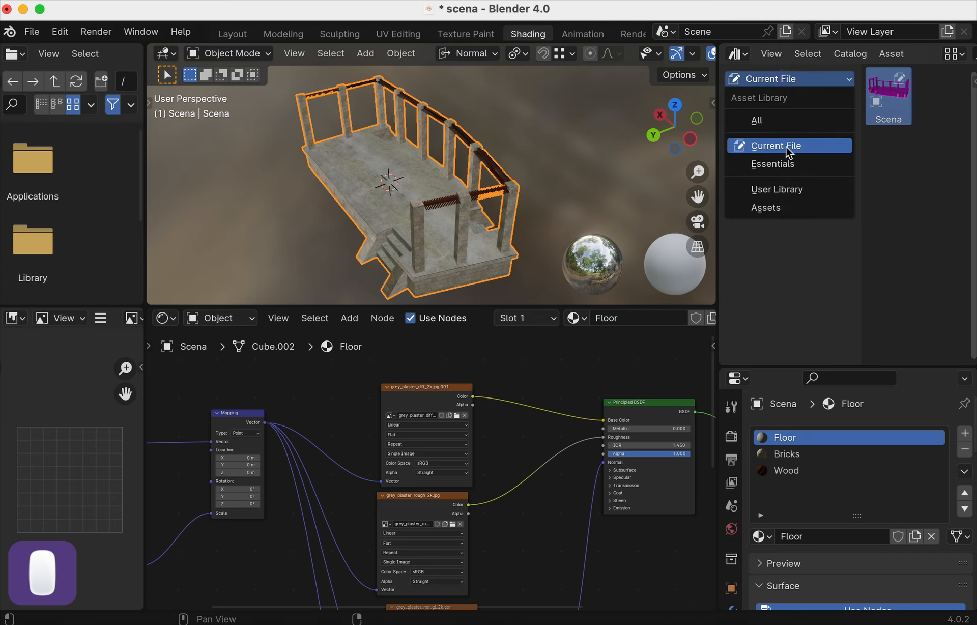
pyautogui.click(782, 147)
pyautogui.click(788, 78)
pyautogui.click(778, 120)
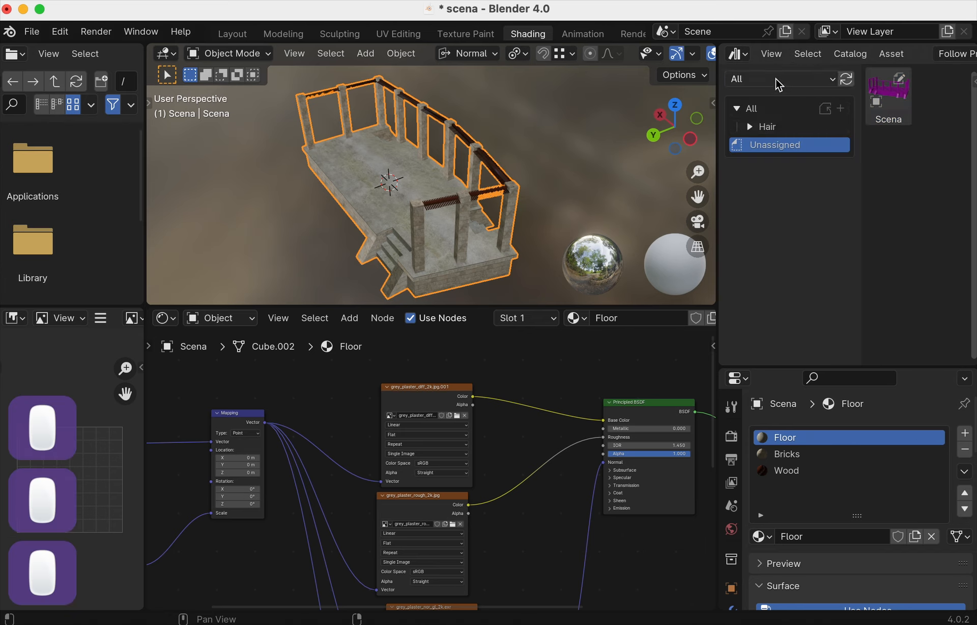
pyautogui.click(776, 79)
pyautogui.click(769, 145)
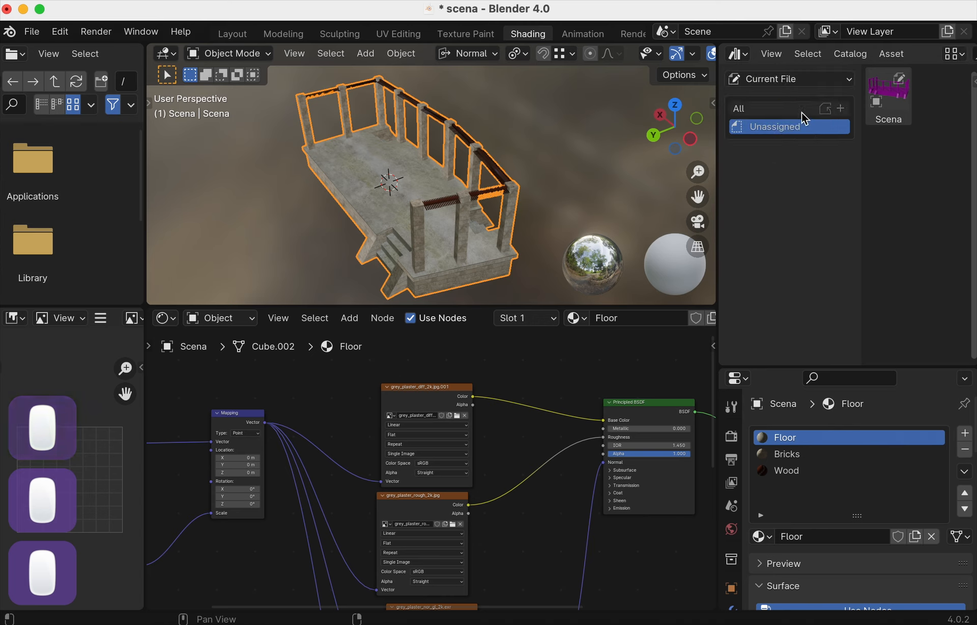
# - Add a new asset catalog named Buldings
pyautogui.click(840, 109)
pyautogui.doubleClick(782, 131)
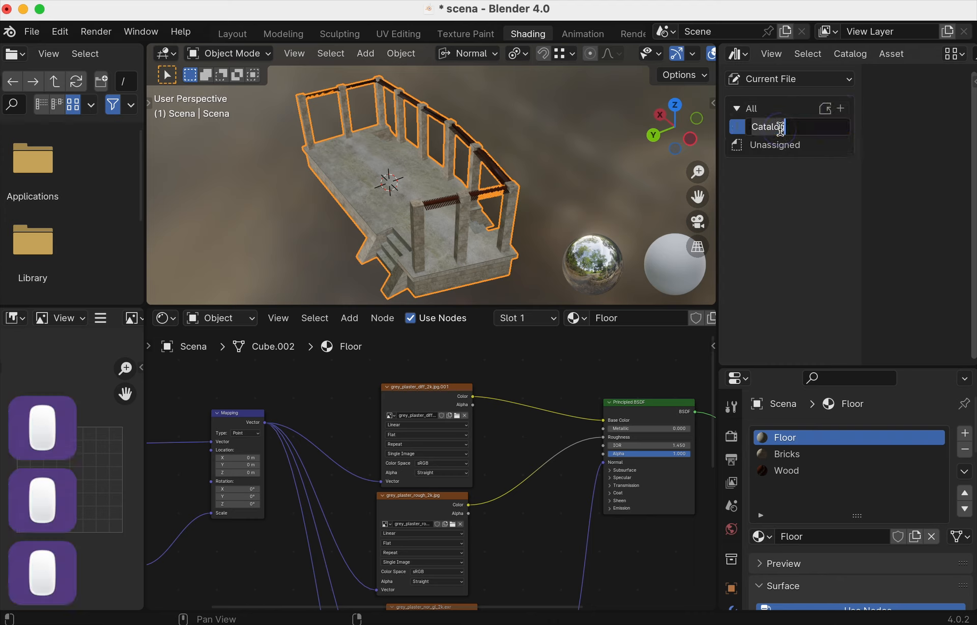
pyautogui.write('Buldings')
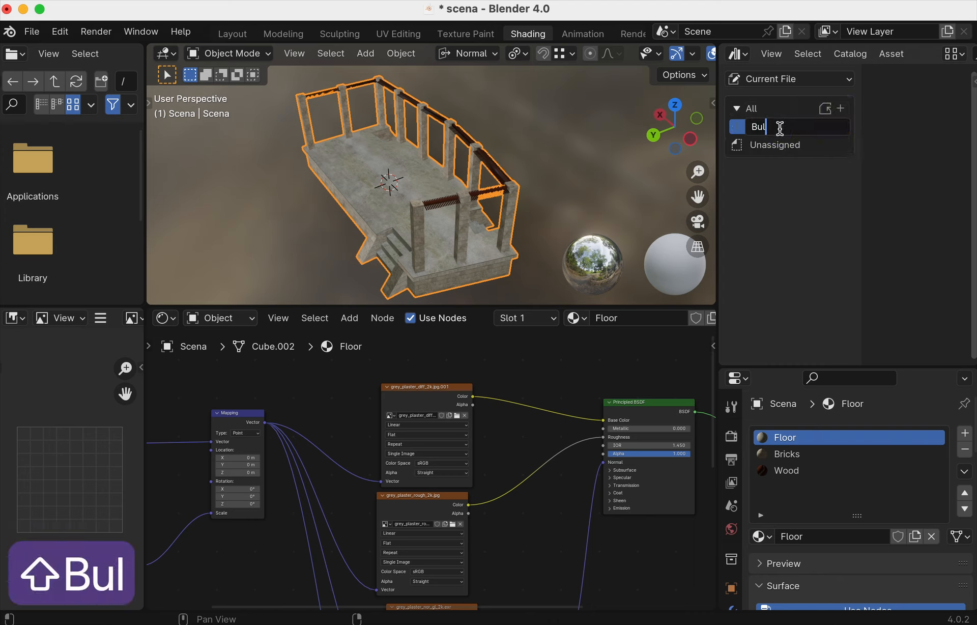
pyautogui.press('Return')
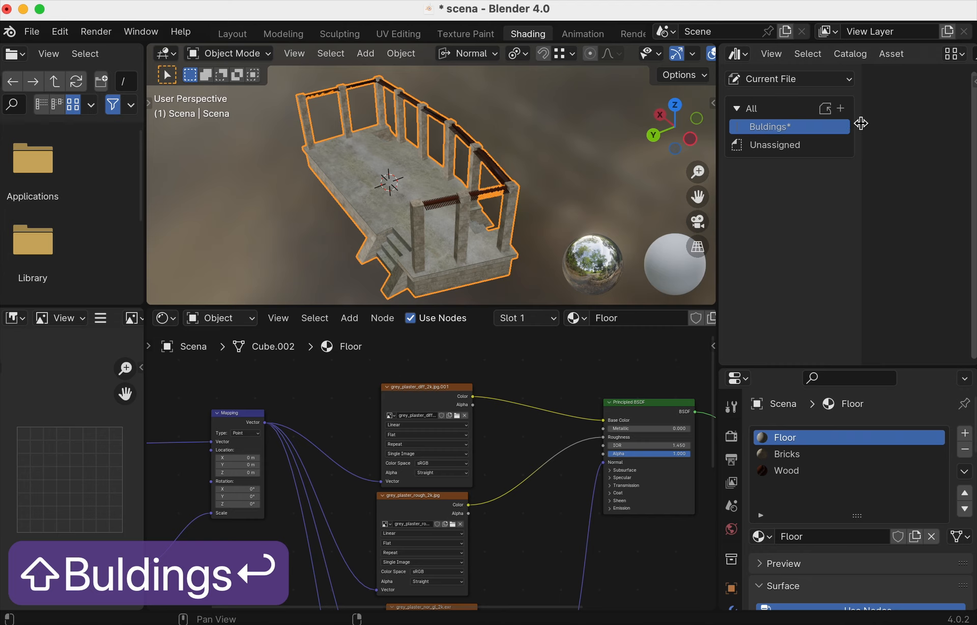
# - Add a second catalog named Others
pyautogui.click(840, 109)
pyautogui.click(784, 146)
pyautogui.doubleClick(782, 147)
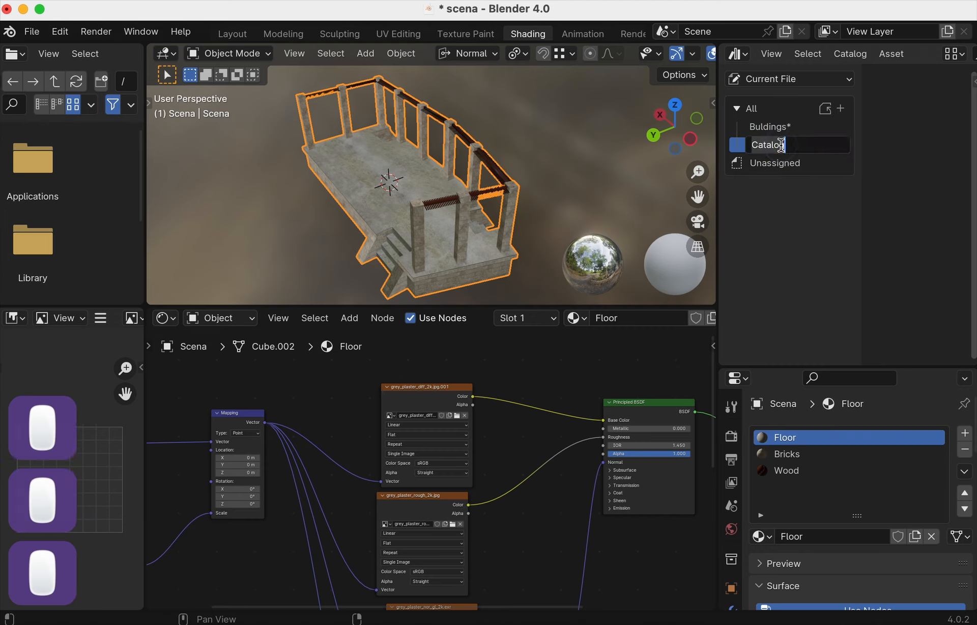
pyautogui.write('Others')
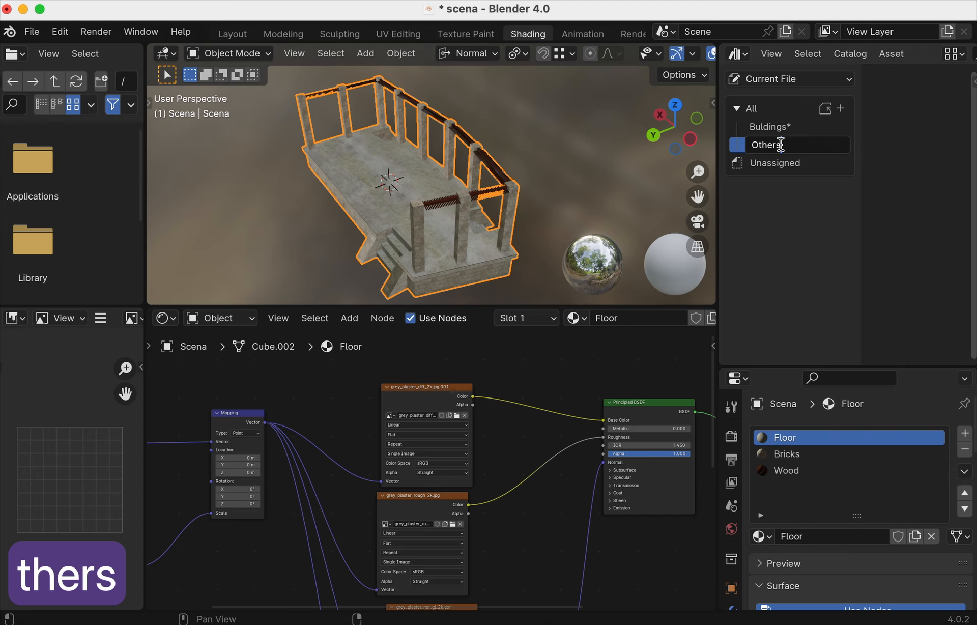
pyautogui.press('Return')
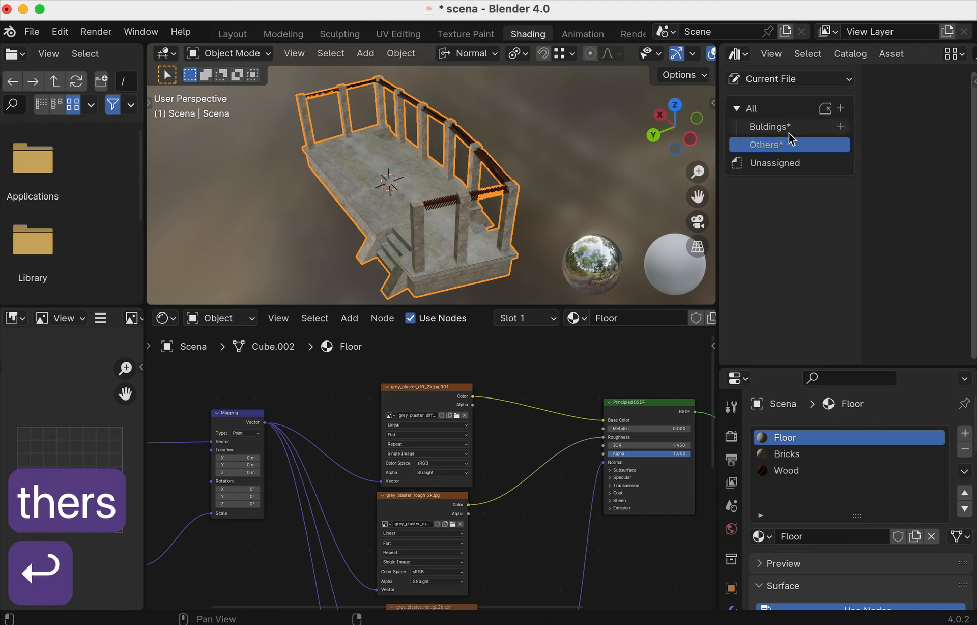
# - Browse the Buldings and Others catalogs, keeping the Current File library selected
pyautogui.click(788, 127)
pyautogui.click(789, 145)
pyautogui.click(787, 132)
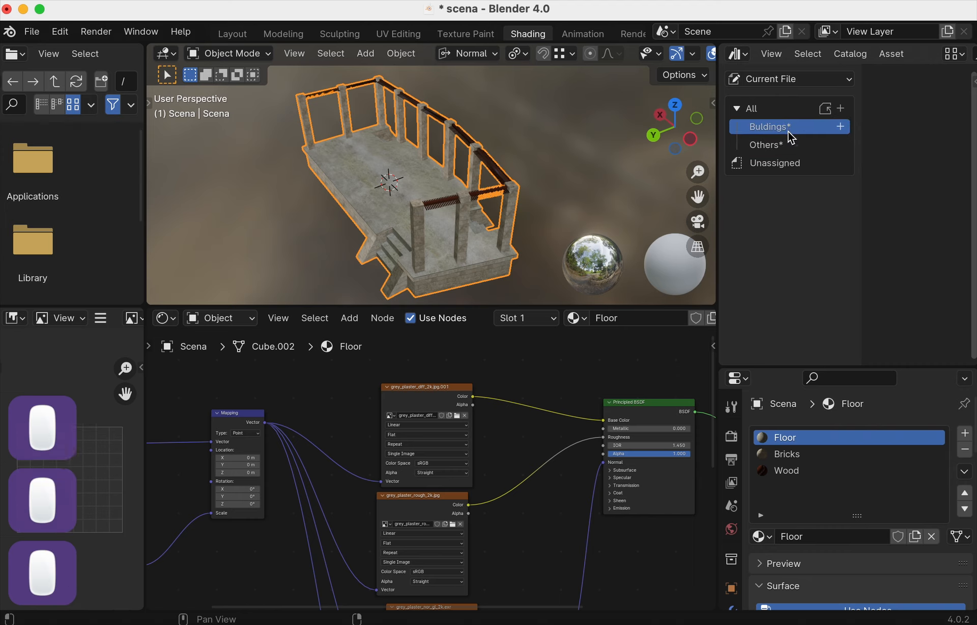
pyautogui.click(789, 81)
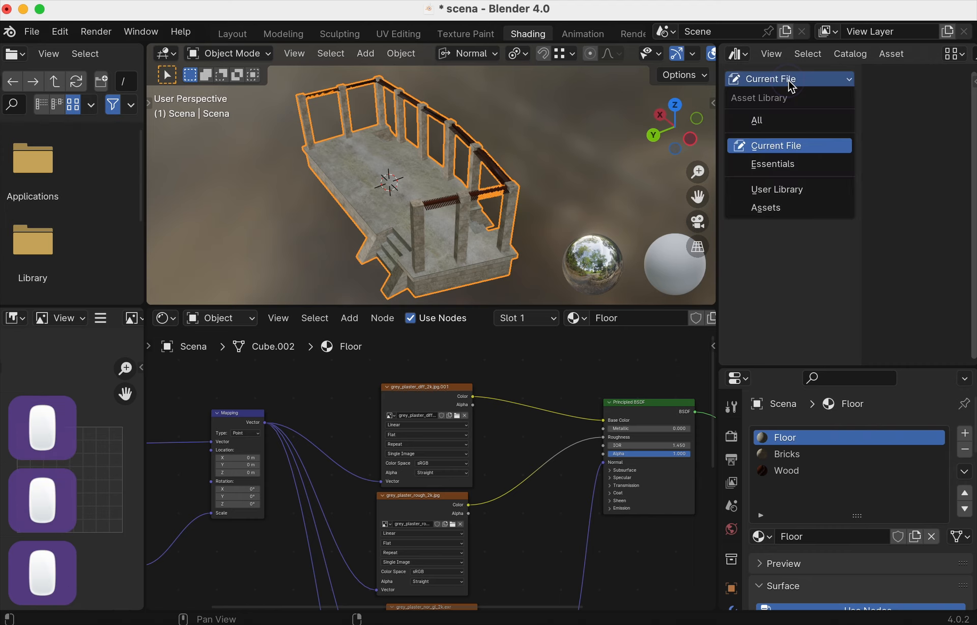
pyautogui.click(798, 147)
# - Drag Scena onto the Buldings catalog and correct the catalog name to Buildings
pyautogui.click(789, 163)
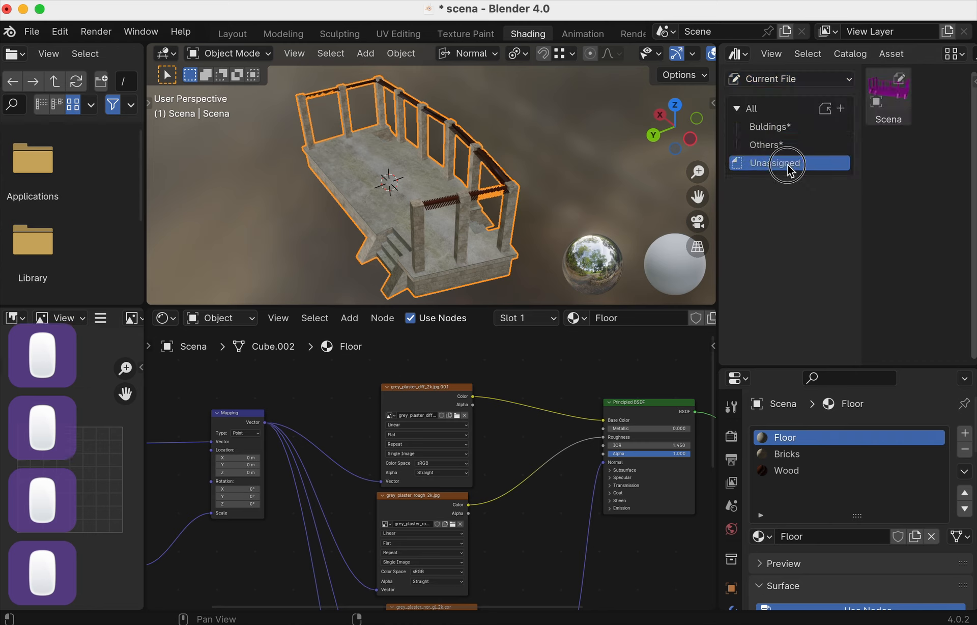
pyautogui.moveTo(893, 102); pyautogui.dragTo(777, 131)
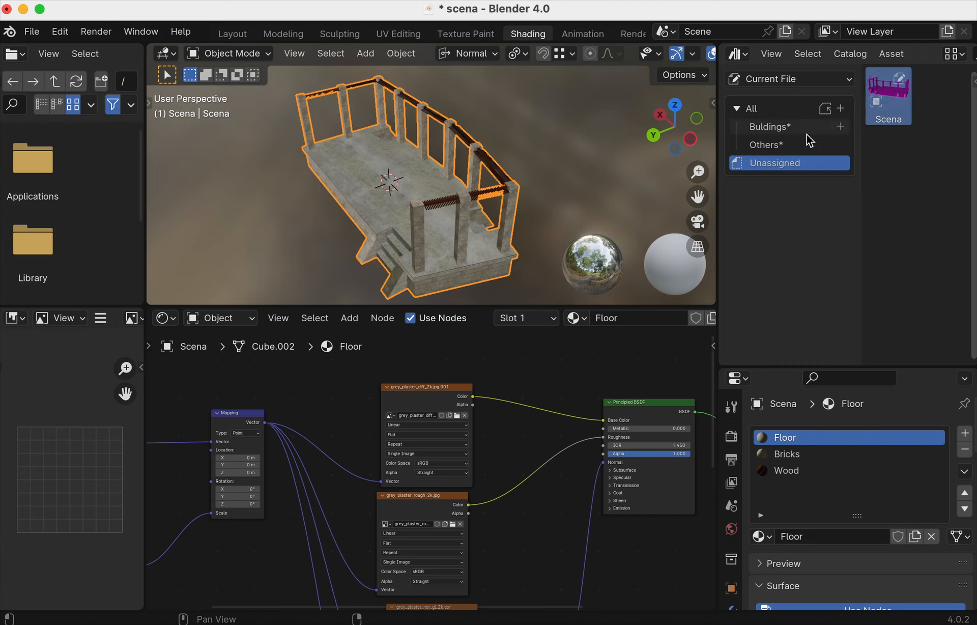
pyautogui.click(781, 131)
pyautogui.doubleClick(781, 132)
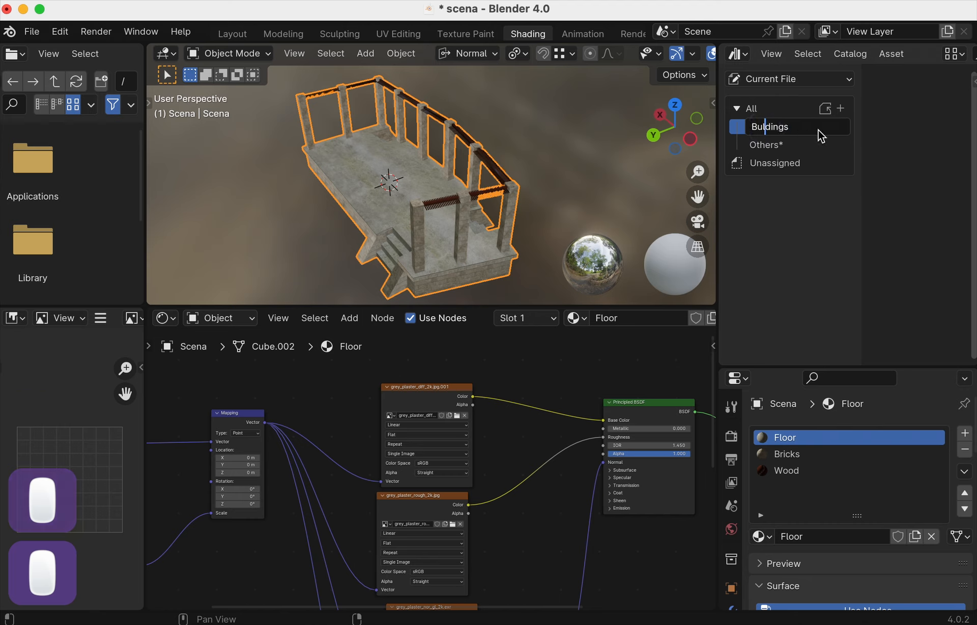
pyautogui.press('Left')
pyautogui.press('Left')
pyautogui.press('Left')
pyautogui.press('Left')
pyautogui.press('Left')
pyautogui.press('Left')
pyautogui.write('i')
pyautogui.press('Return')
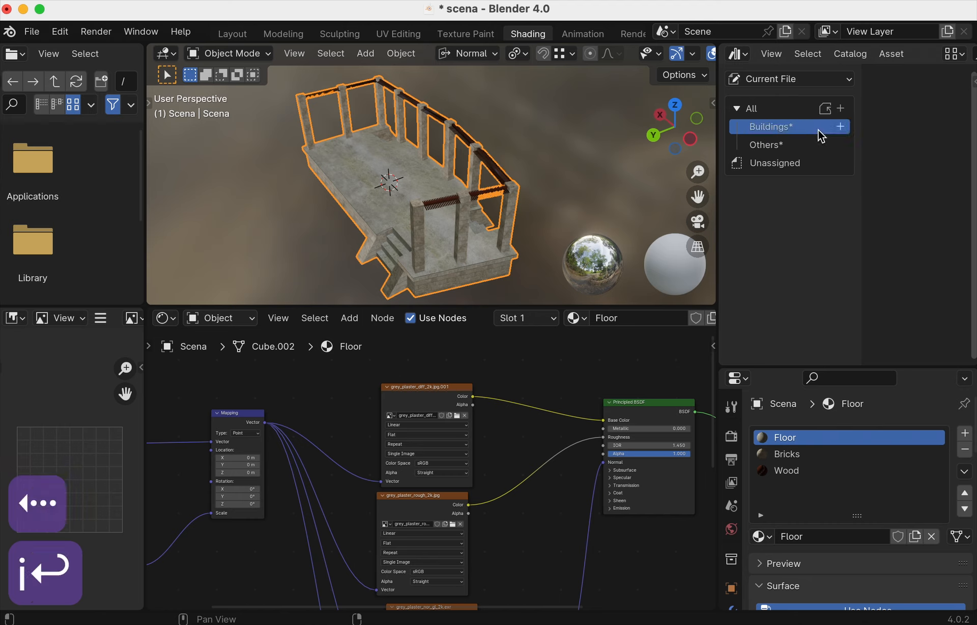
# - File Scena under Buildings, confirm it left Unassigned, and save scena.blend
pyautogui.click(797, 163)
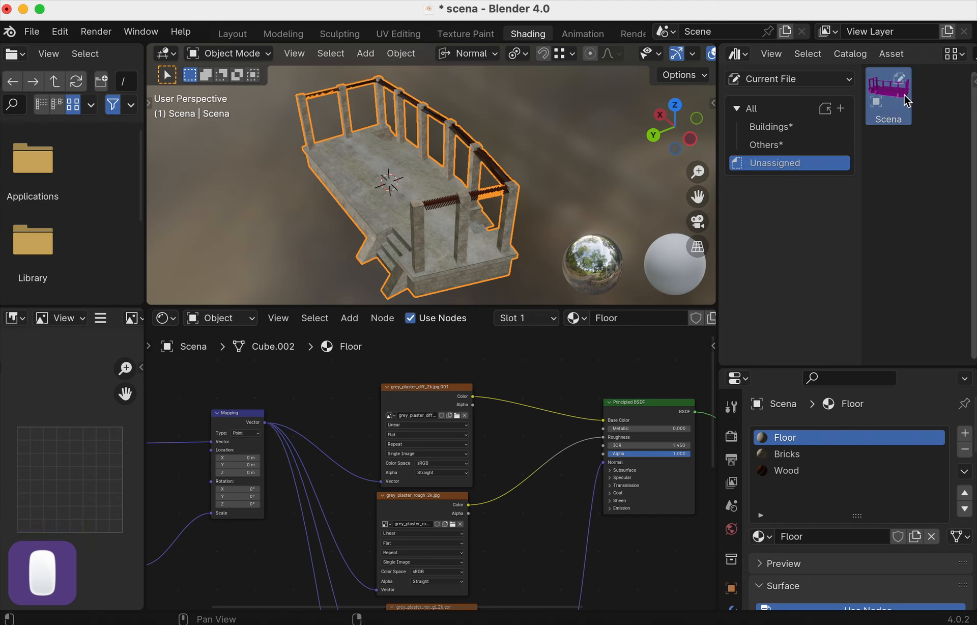
pyautogui.moveTo(904, 93); pyautogui.dragTo(758, 130)
pyautogui.moveTo(763, 131); pyautogui.dragTo(764, 131)
pyautogui.click(766, 127)
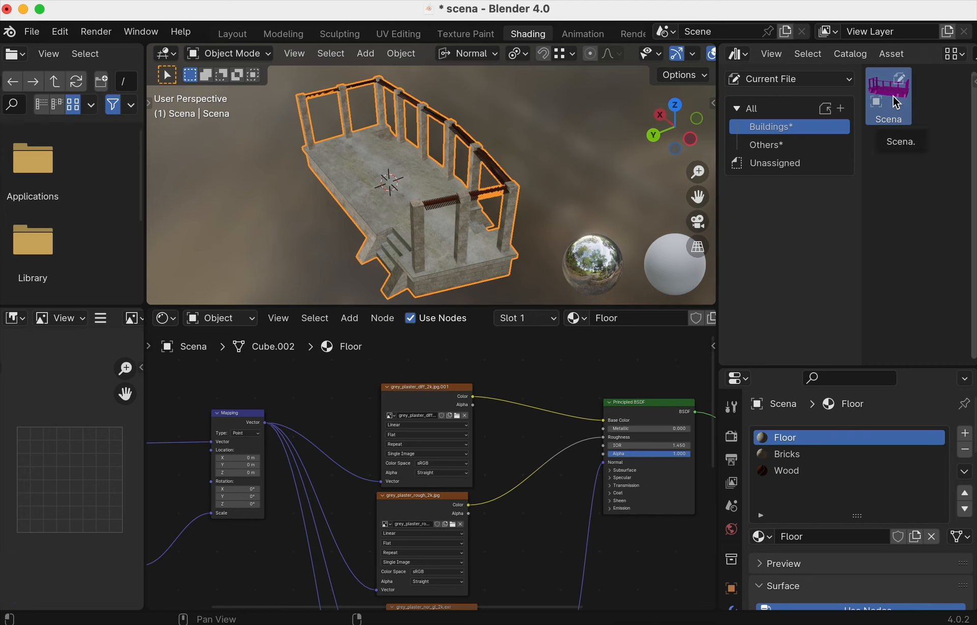
pyautogui.click(778, 163)
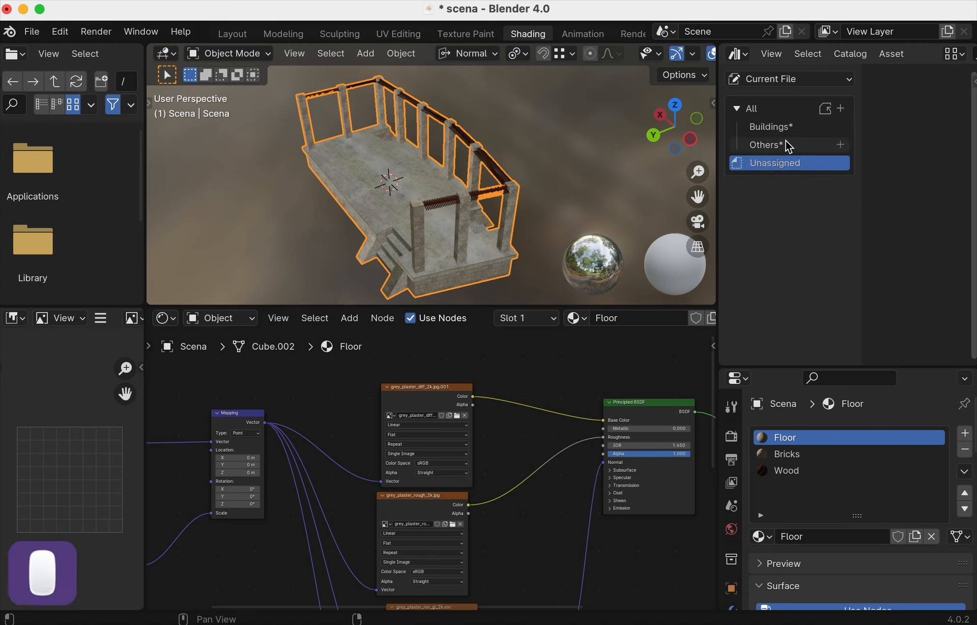
pyautogui.click(786, 144)
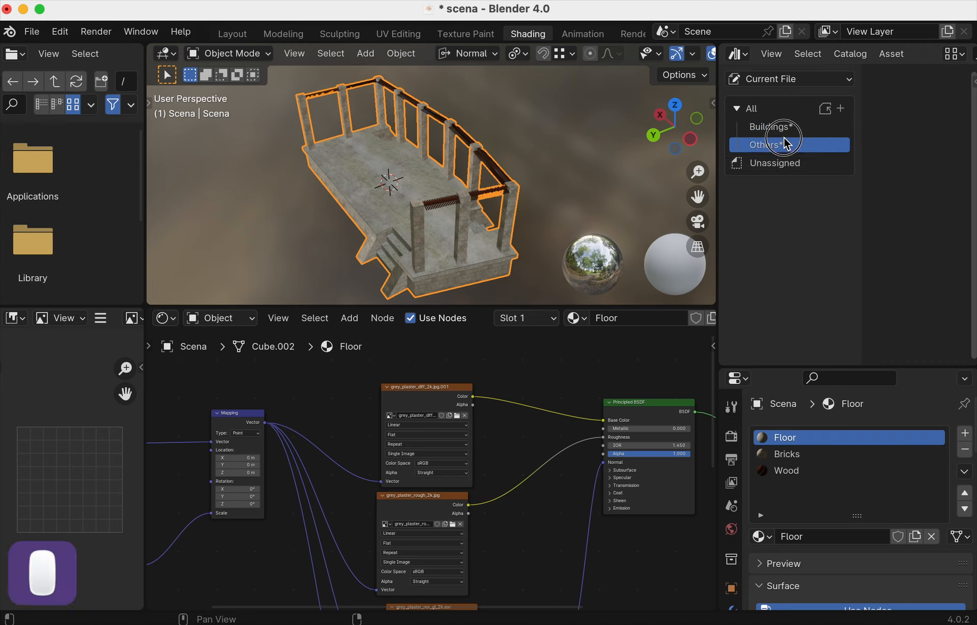
pyautogui.press('super+s')
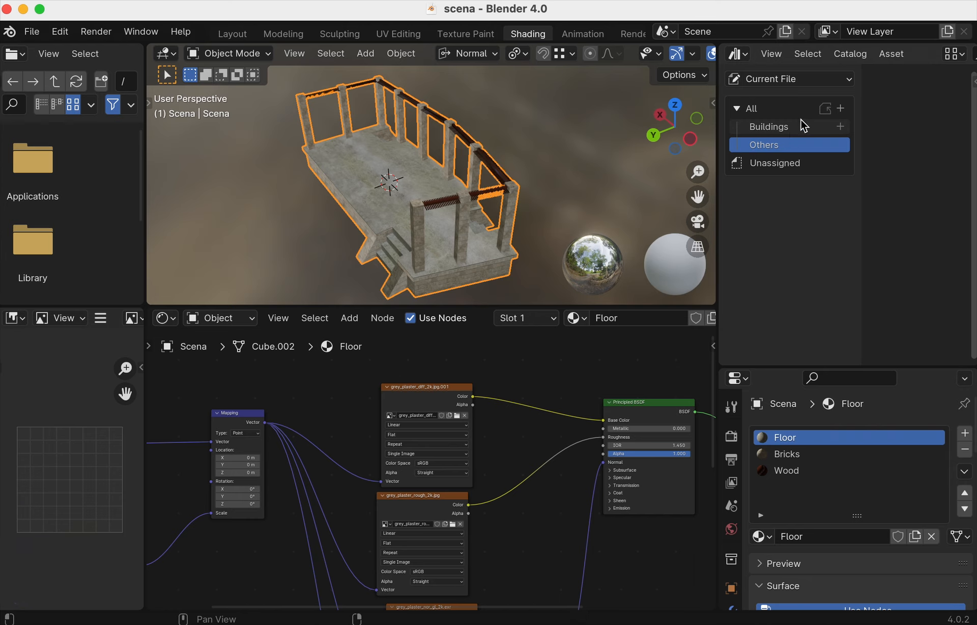
pyautogui.press('super+s')
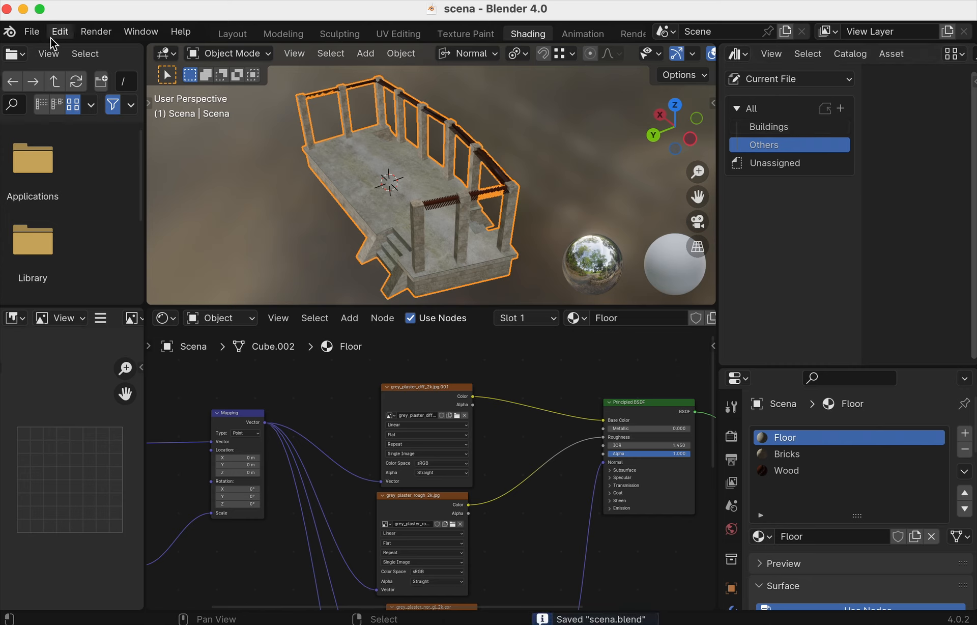
# - Open Assets/pistol/pistol.blend with File > Open
pyautogui.click(32, 32)
pyautogui.click(51, 68)
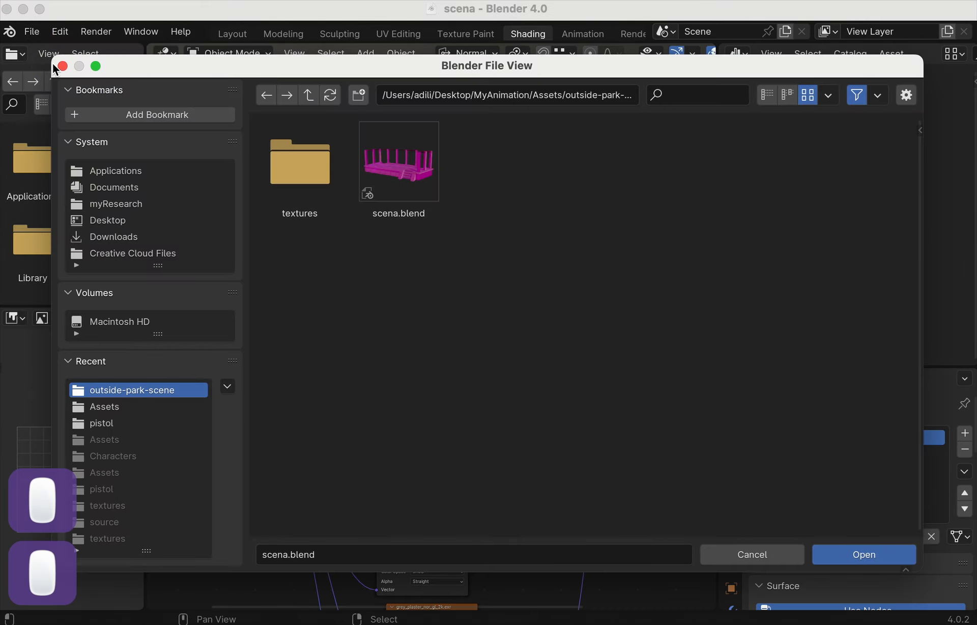
pyautogui.click(310, 99)
pyautogui.doubleClick(377, 163)
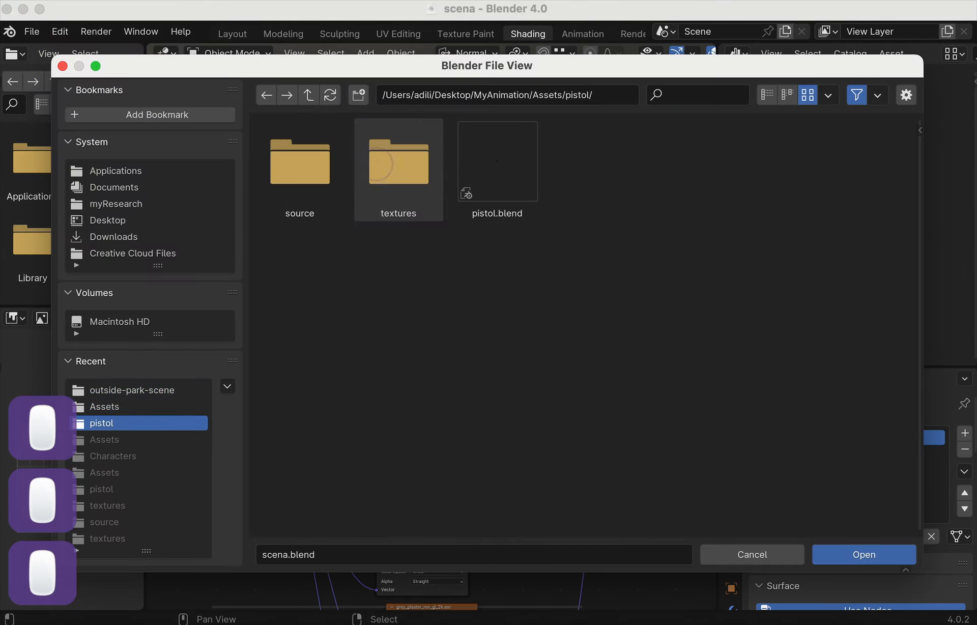
pyautogui.doubleClick(472, 172)
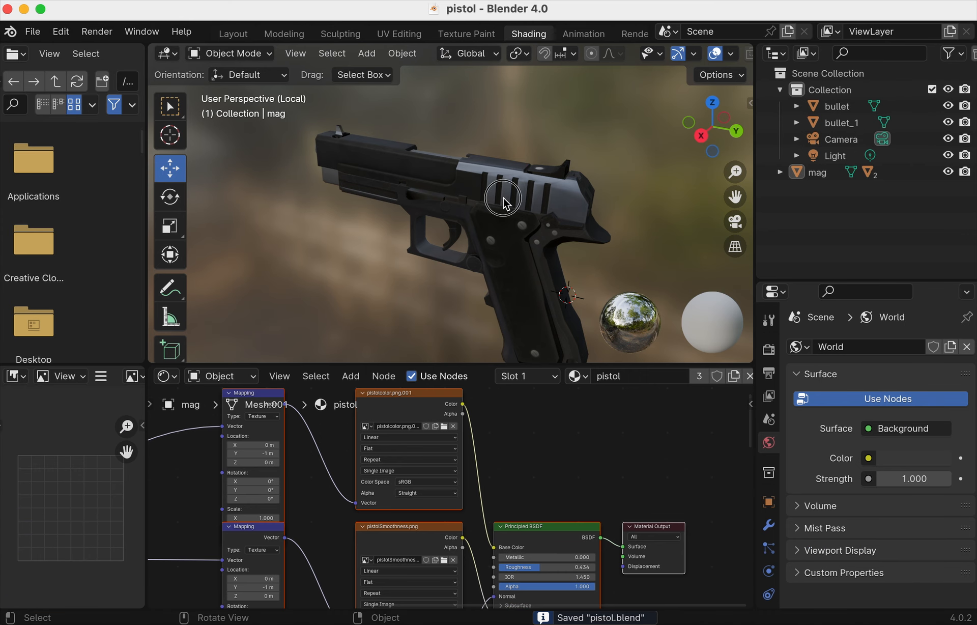
# - Mark the mag object as an asset and turn the Outliner into an Asset Browser
pyautogui.click(493, 181)
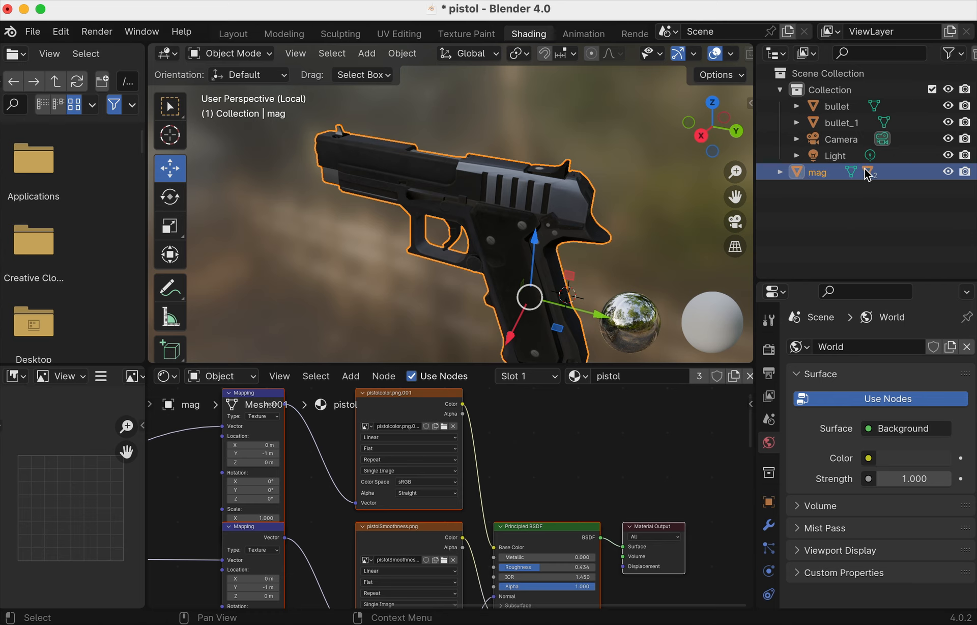
pyautogui.rightClick(824, 176)
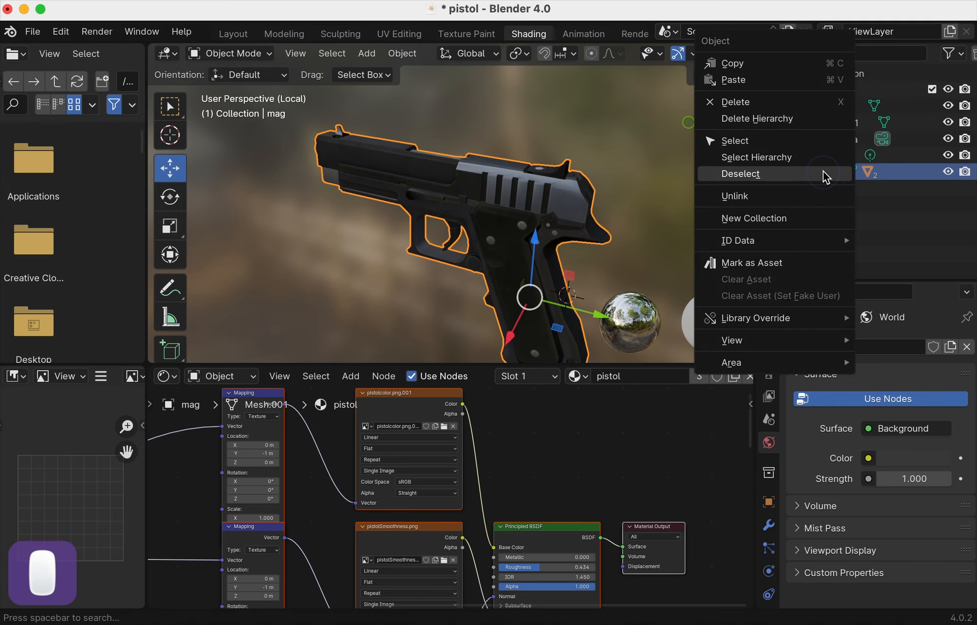
pyautogui.click(786, 263)
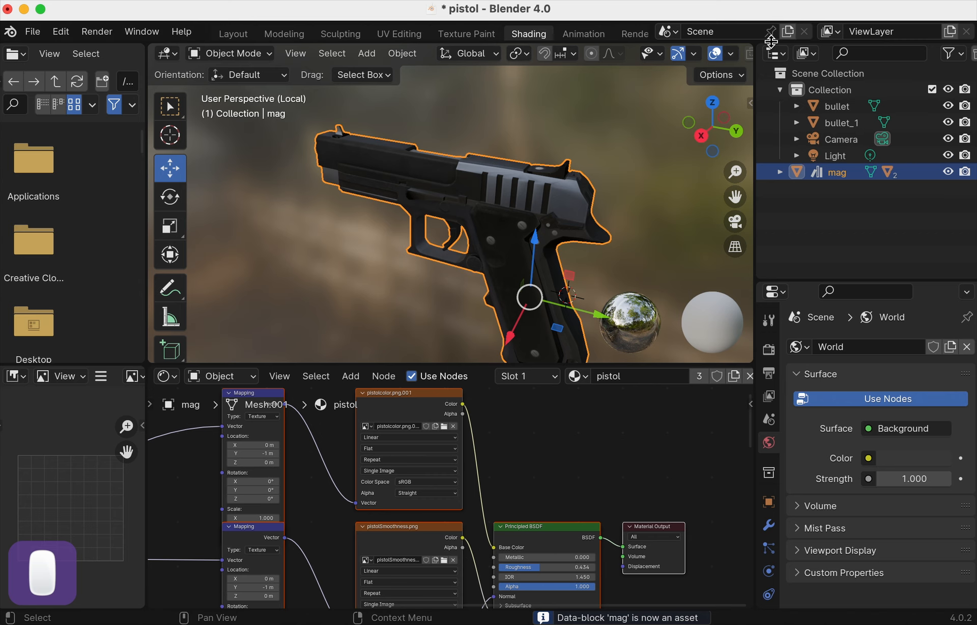
pyautogui.click(774, 53)
pyautogui.click(743, 154)
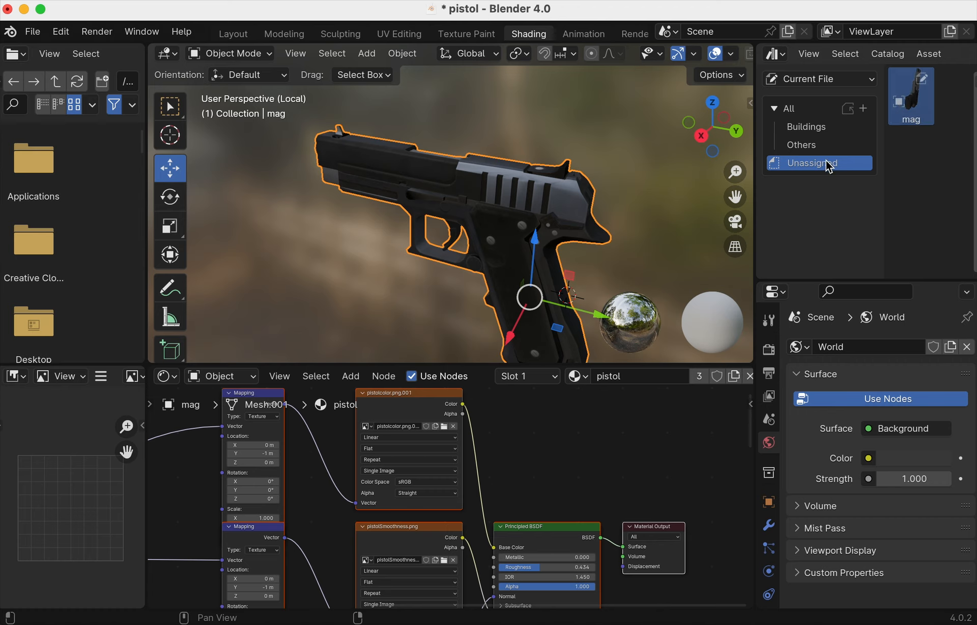
# - Browse the Buildings, Others and Unassigned catalogs to find the unassigned mag asset
pyautogui.click(813, 127)
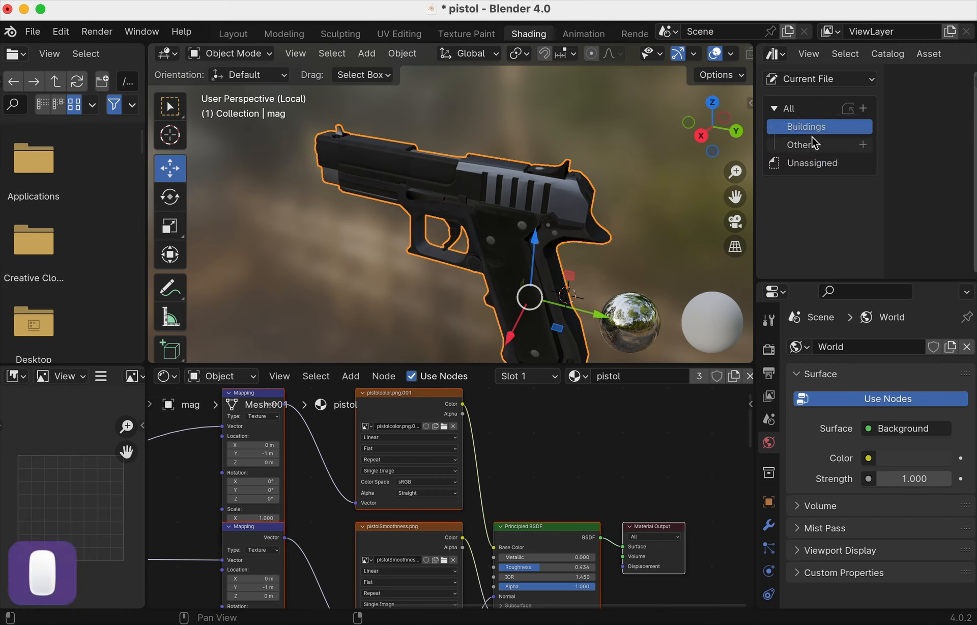
pyautogui.click(811, 164)
pyautogui.click(819, 145)
pyautogui.click(818, 129)
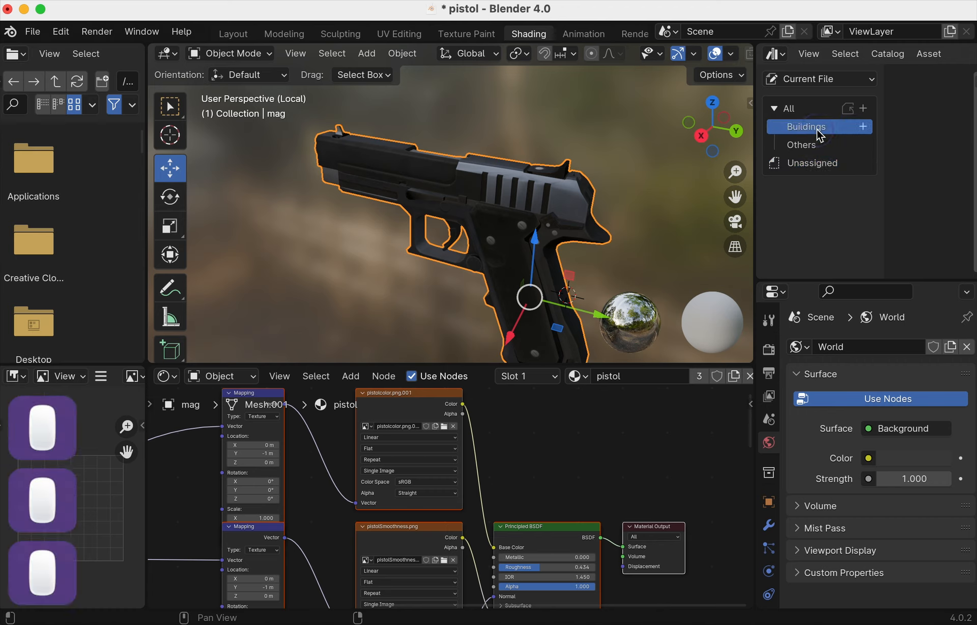
pyautogui.click(815, 164)
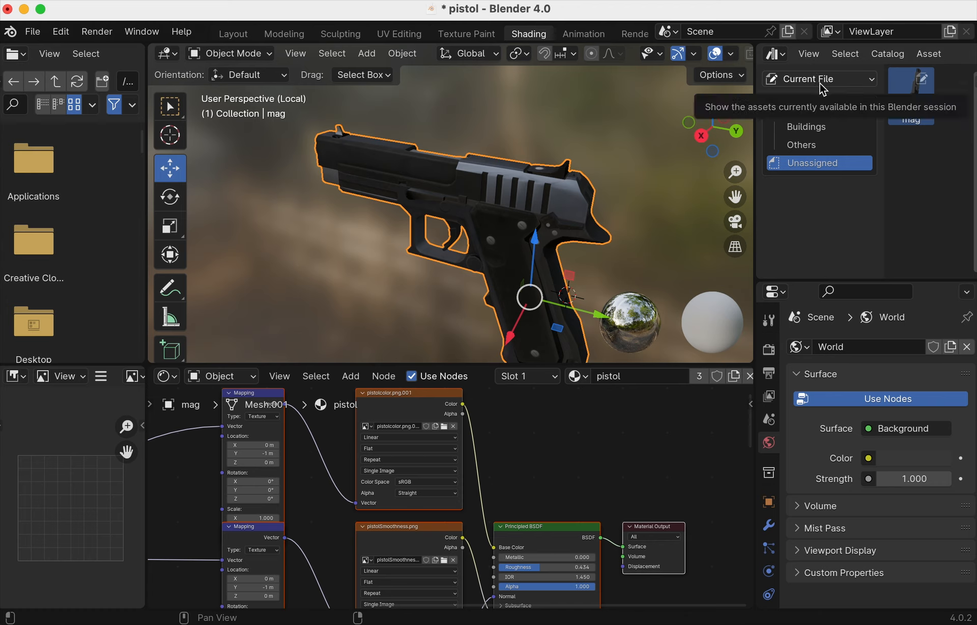
pyautogui.click(820, 126)
pyautogui.click(817, 146)
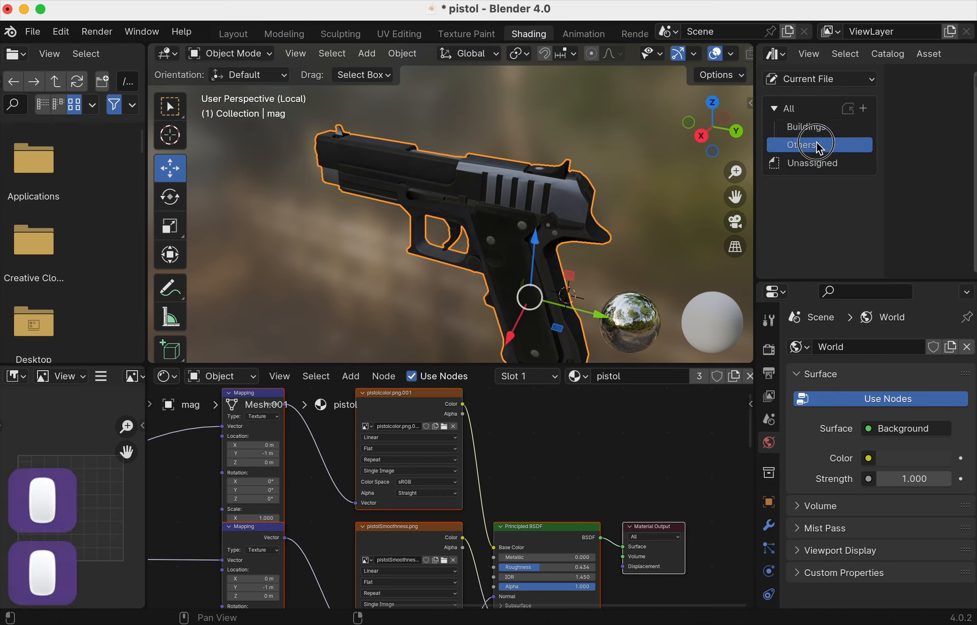
pyautogui.click(814, 162)
# - Move the mag asset into the Others catalog and save pistol.blend
pyautogui.click(920, 104)
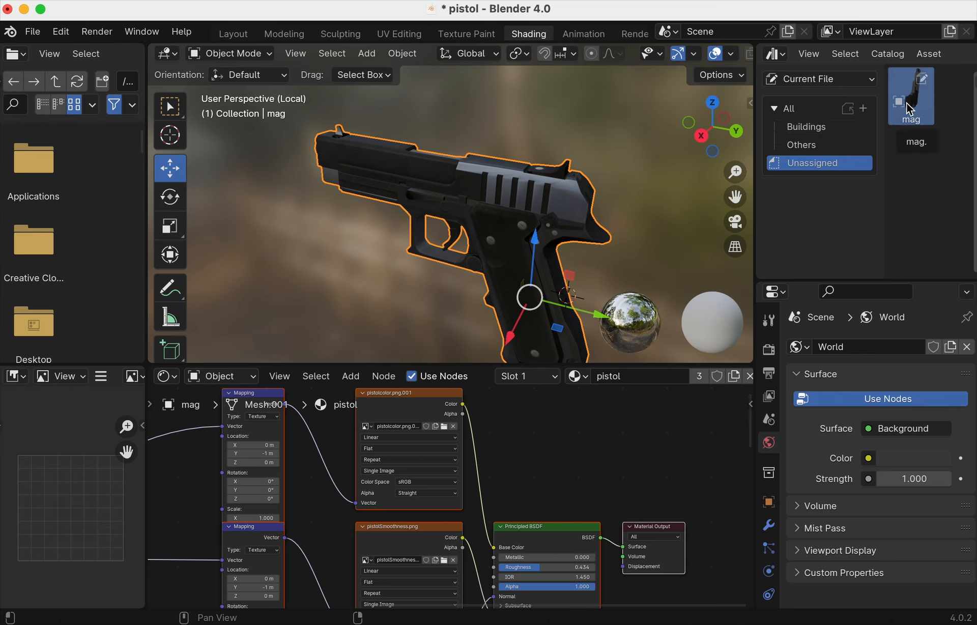
pyautogui.moveTo(914, 102); pyautogui.dragTo(812, 147)
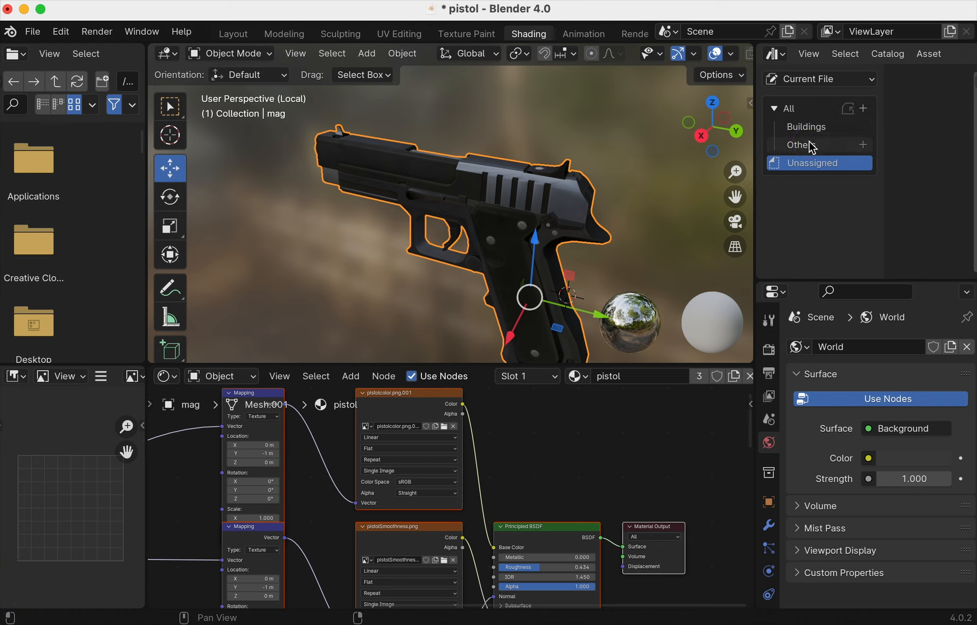
pyautogui.press('super+s')
pyautogui.click(812, 146)
pyautogui.click(811, 130)
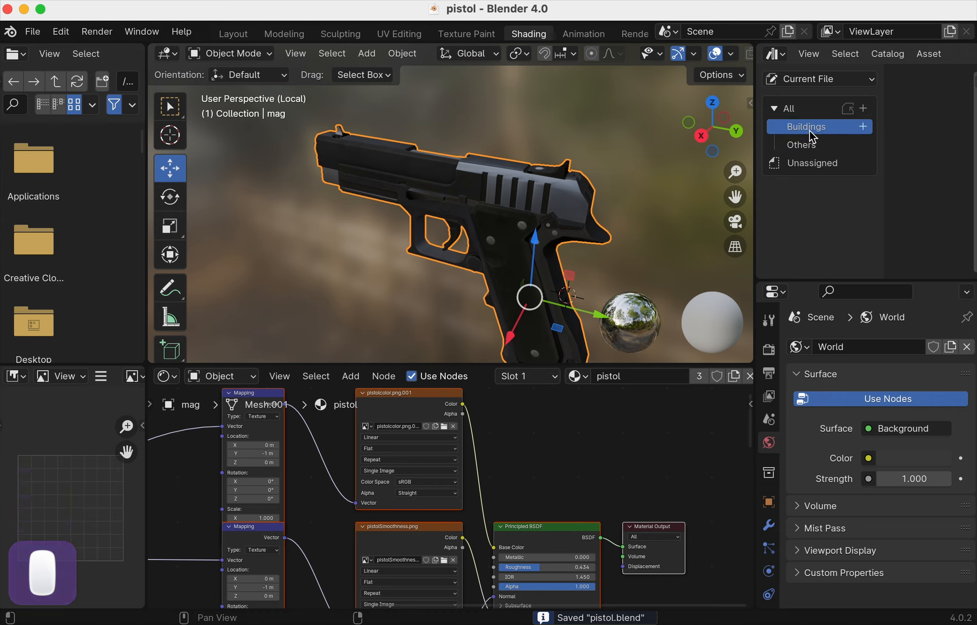
# - Check Scena under the All library, then return to Current File and show Others containing mag
pyautogui.click(812, 79)
pyautogui.click(811, 121)
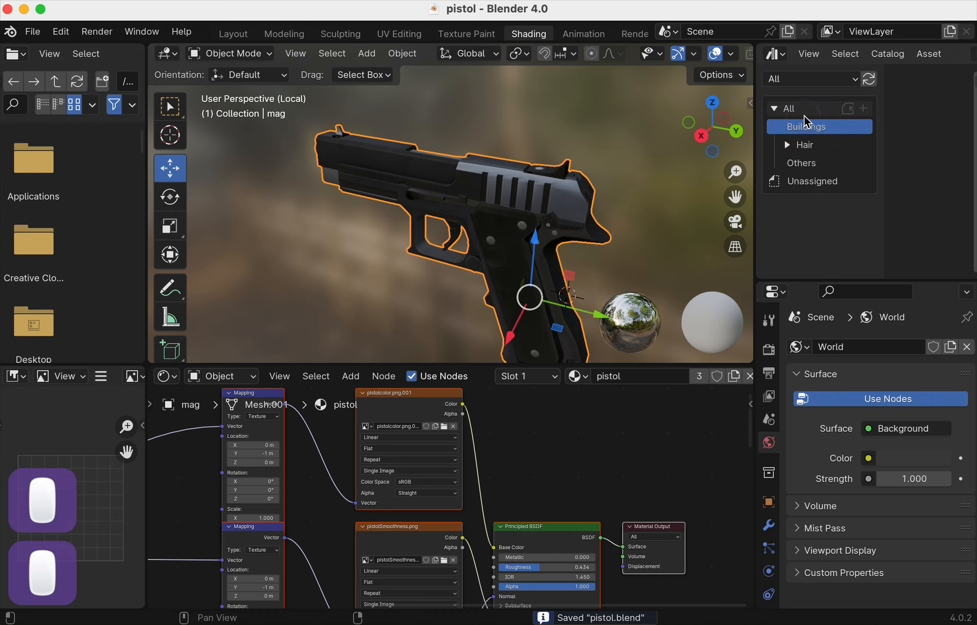
pyautogui.click(801, 79)
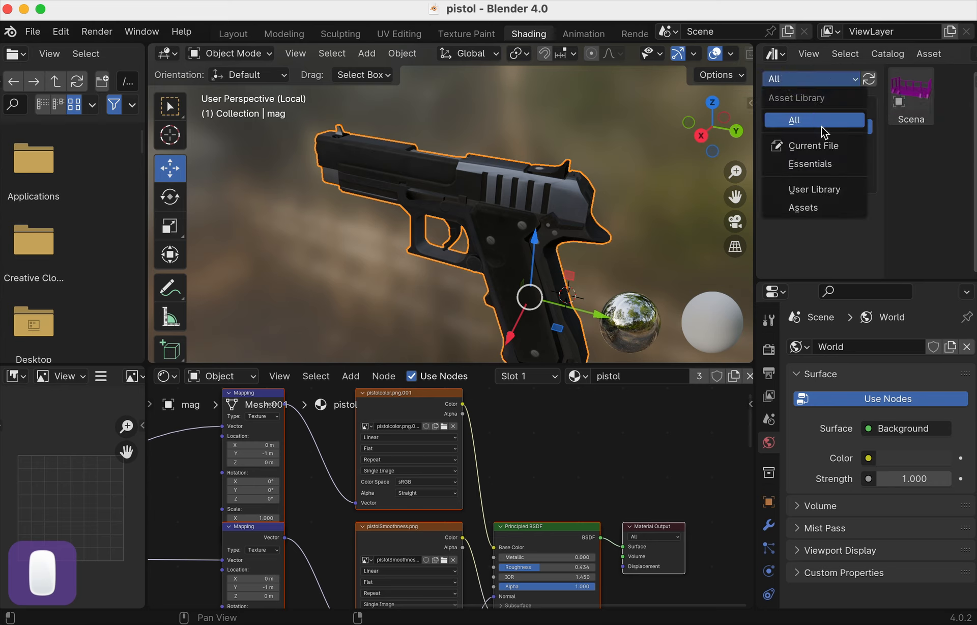
pyautogui.click(829, 146)
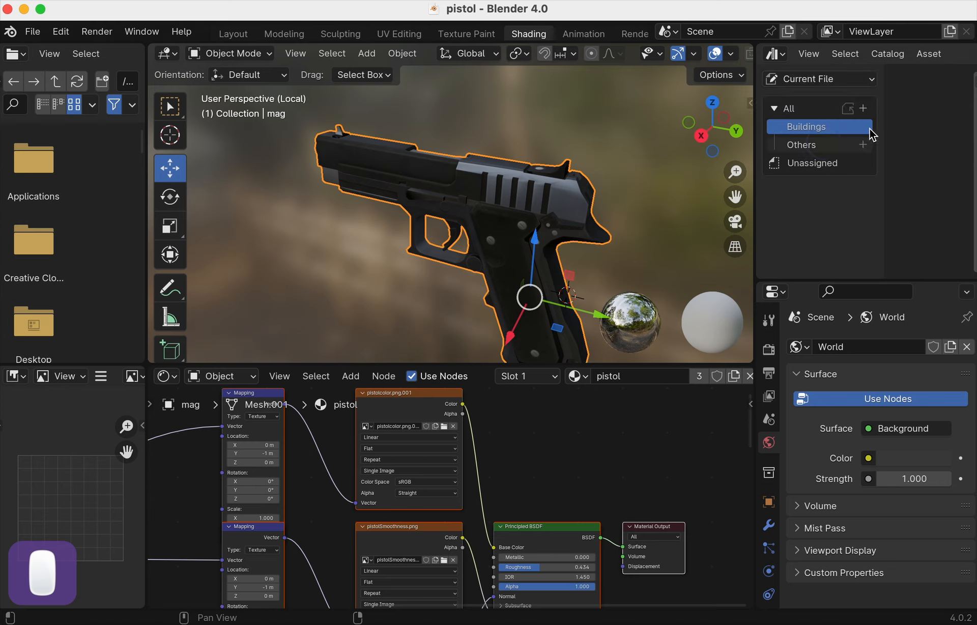
pyautogui.click(814, 145)
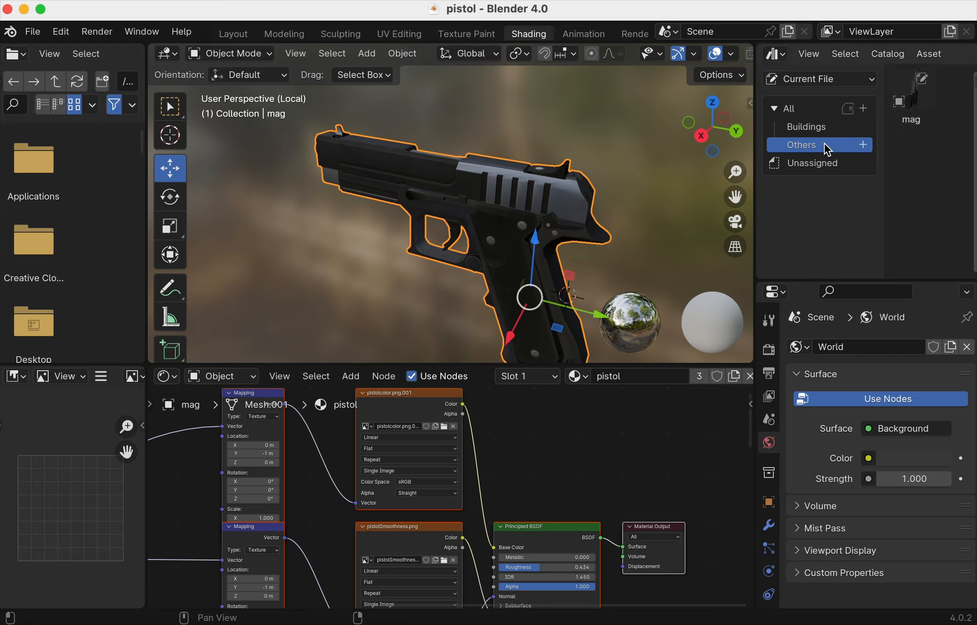
# - Save pistol.blend from the Buildings catalog view and bring up the File > Open browser
pyautogui.click(814, 128)
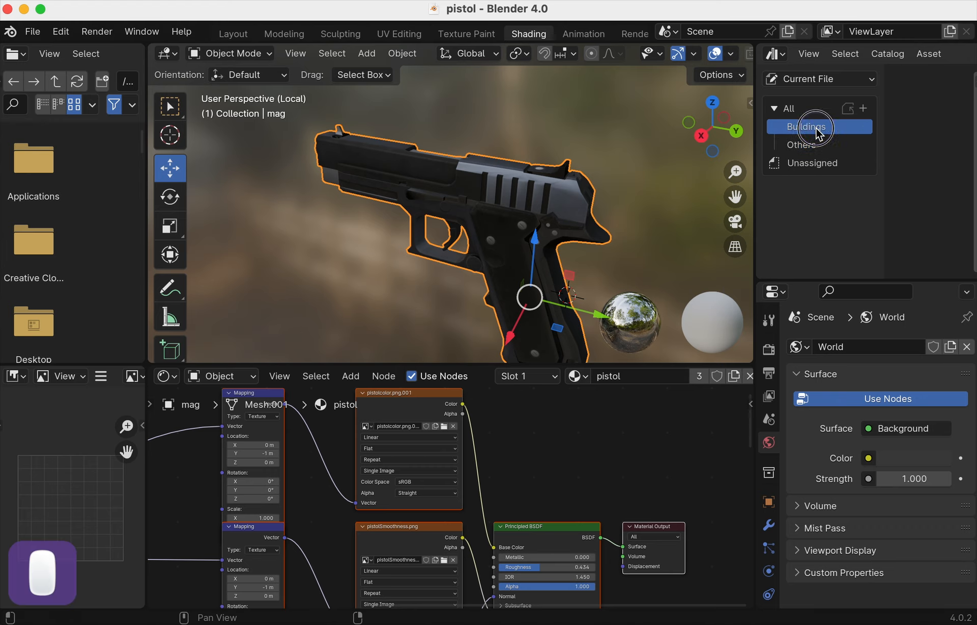
pyautogui.press('super+s')
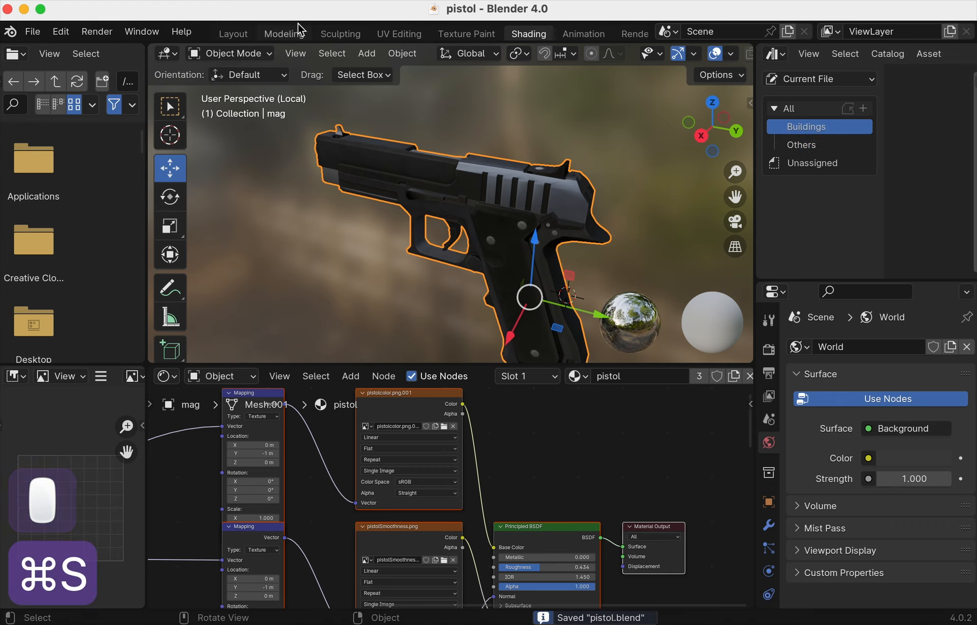
pyautogui.click(33, 32)
pyautogui.click(51, 67)
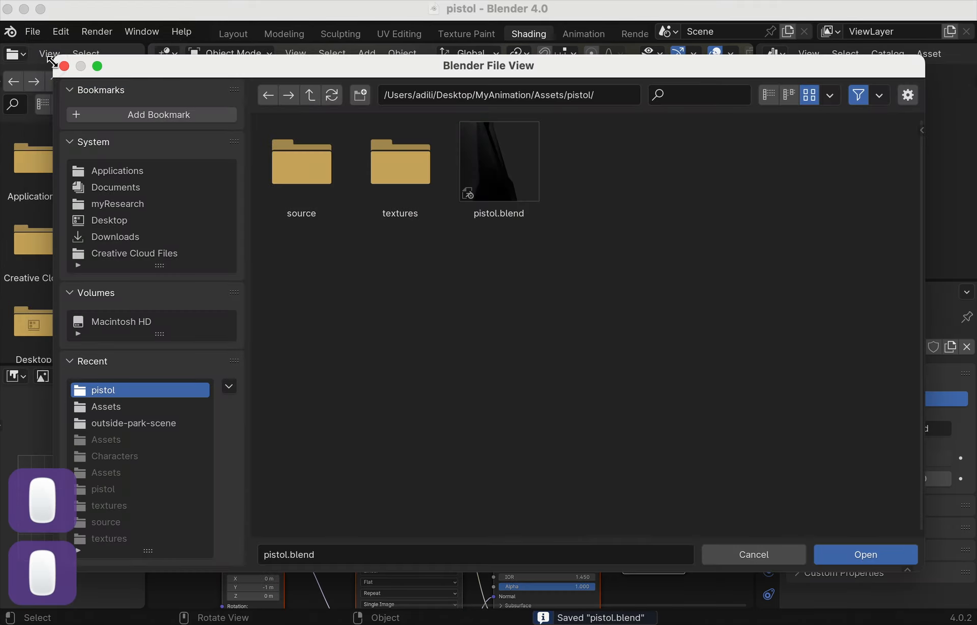
# - Cancel the file browser and start a new General file
pyautogui.click(43, 34)
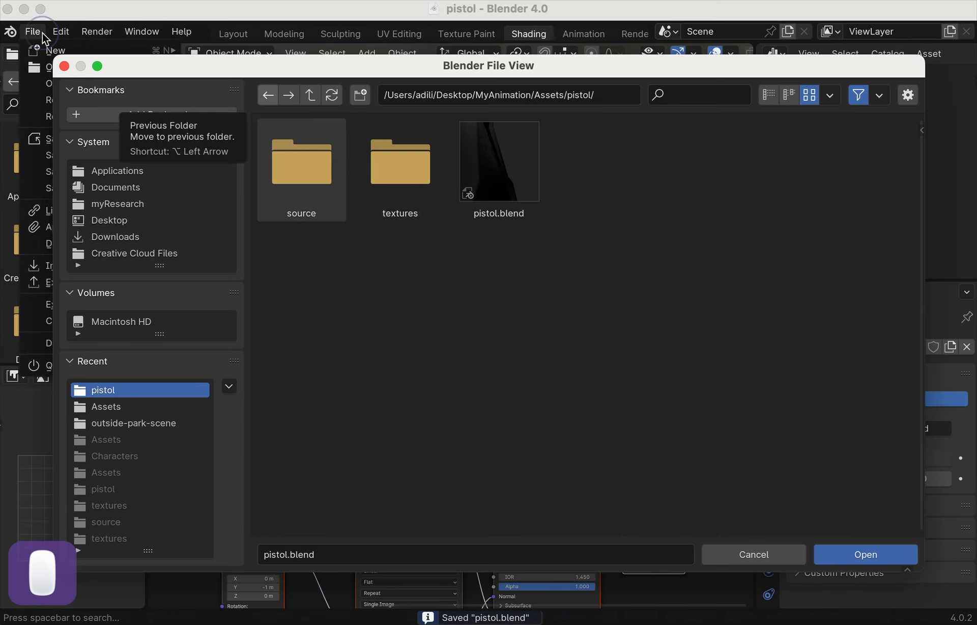
pyautogui.click(64, 66)
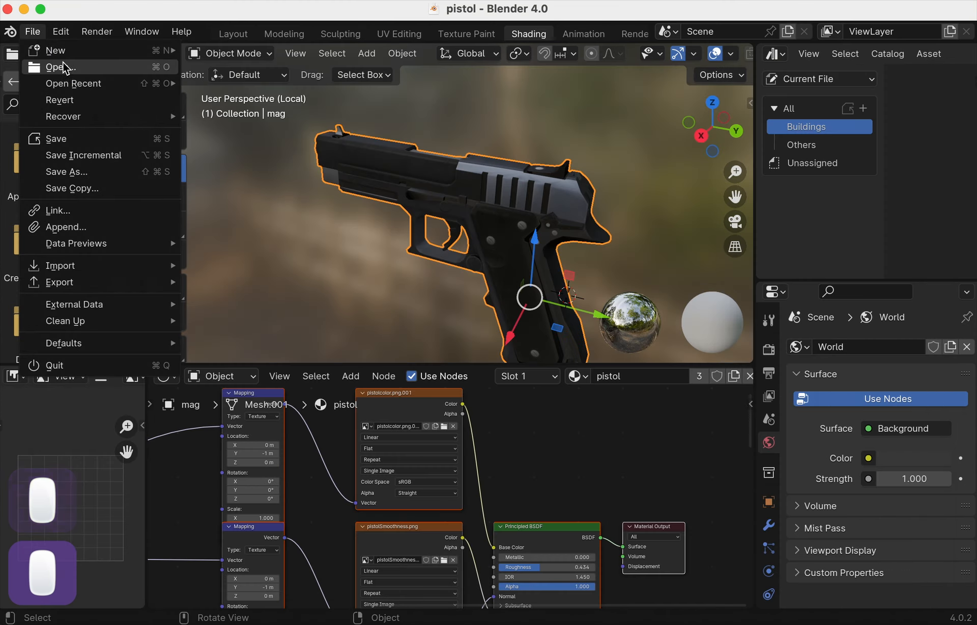
pyautogui.moveTo(56, 50)
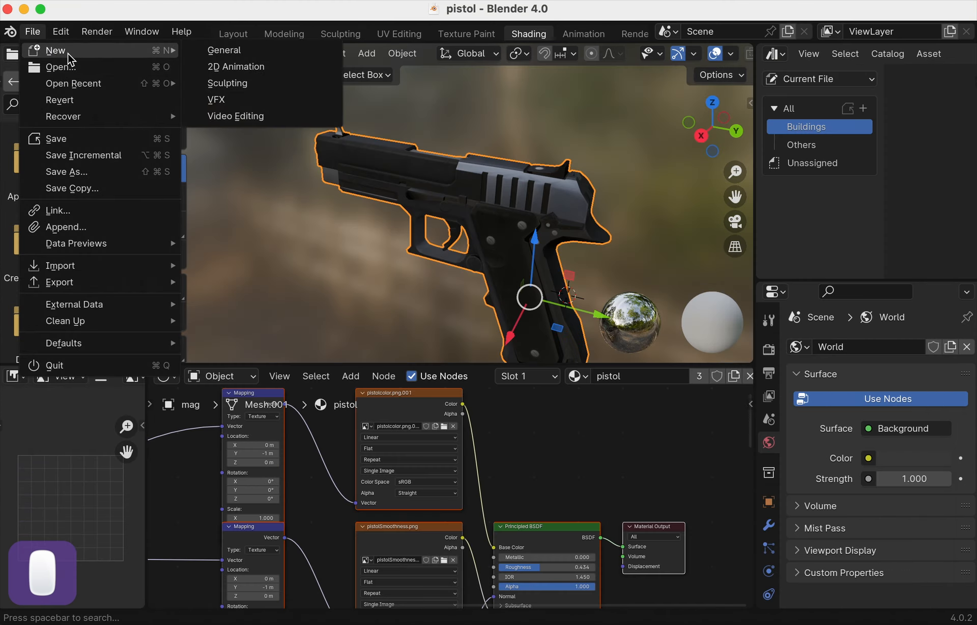
pyautogui.click(240, 50)
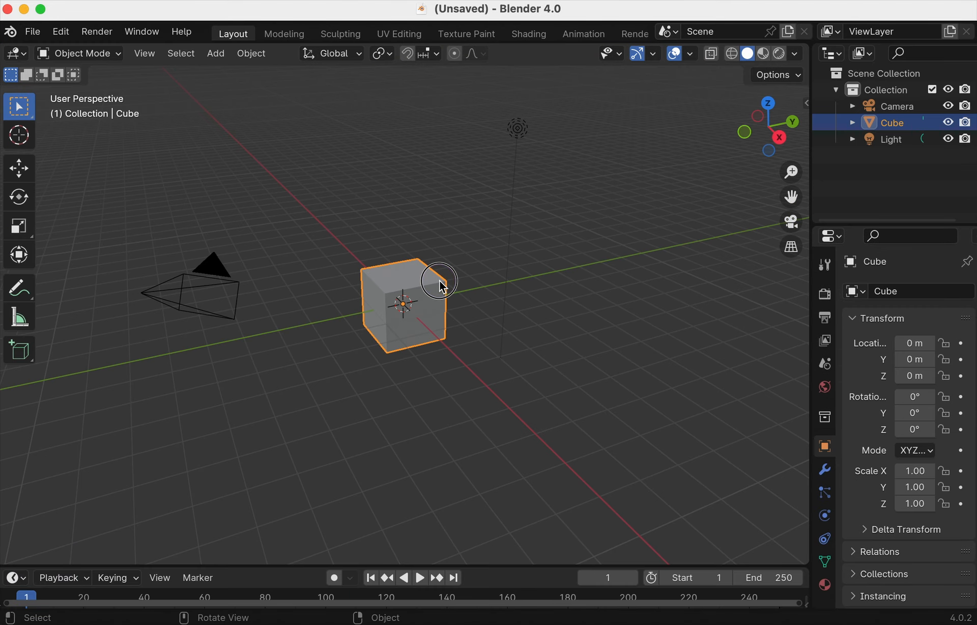
# - Delete the default cube and turn the widened right-hand Outliner into an Asset Browser
pyautogui.press('x')
pyautogui.click(423, 286)
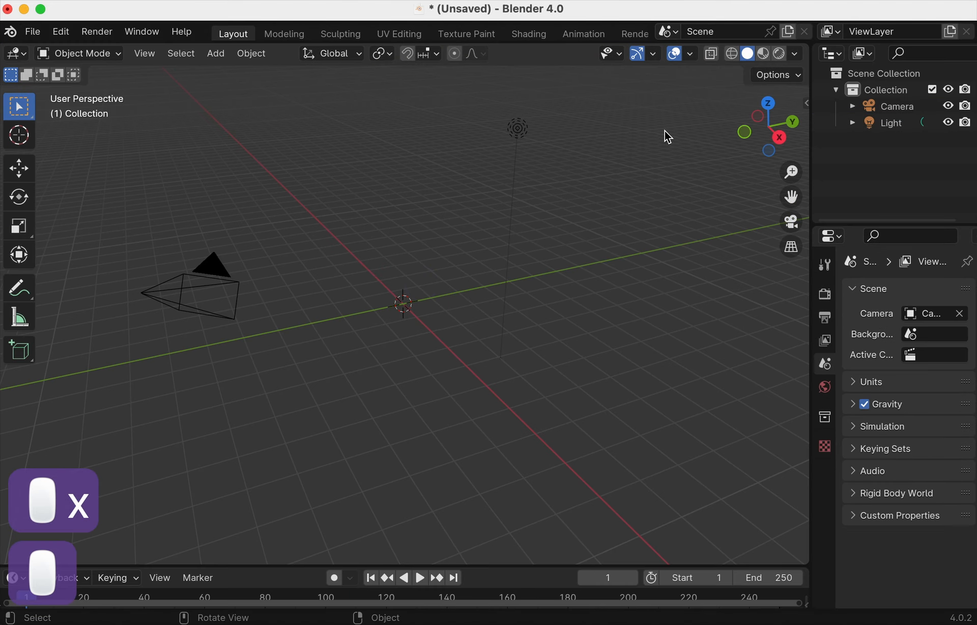
pyautogui.moveTo(811, 63); pyautogui.dragTo(730, 76)
pyautogui.click(754, 53)
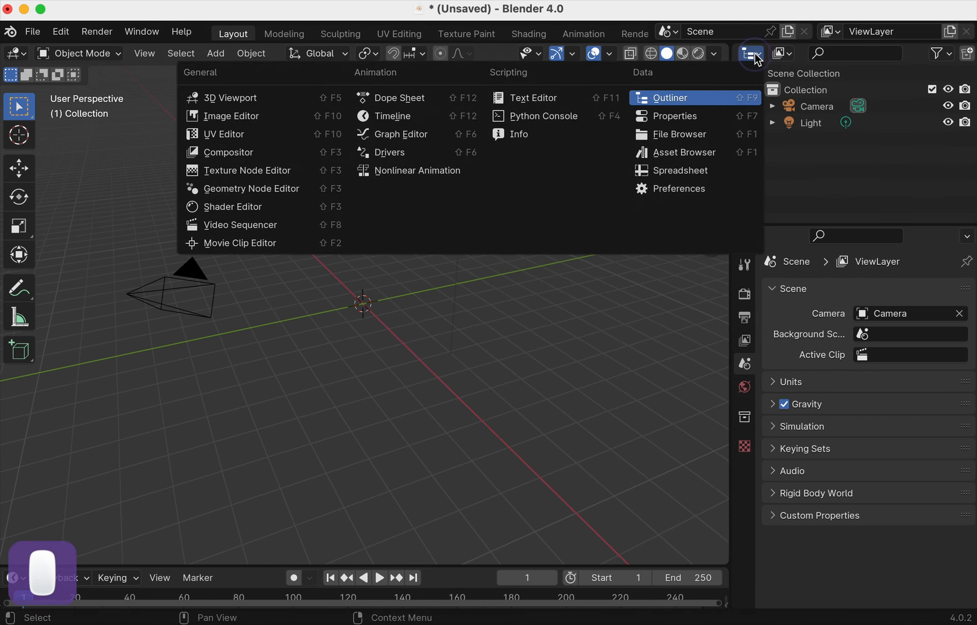
pyautogui.click(710, 154)
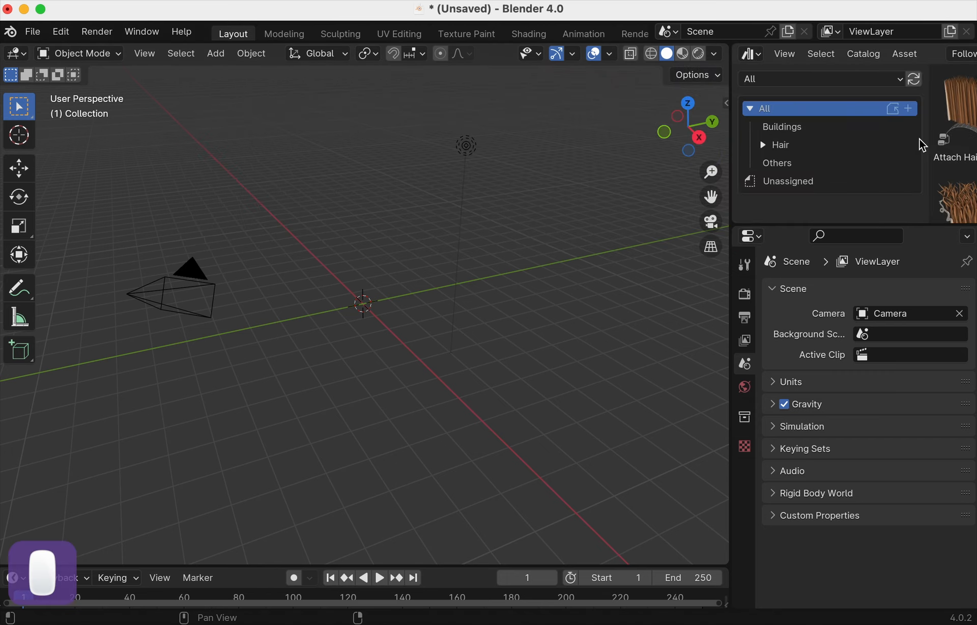
# - Set the asset browser to the All library and show the Buildings catalog holding Scena
pyautogui.moveTo(927, 137); pyautogui.dragTo(846, 138)
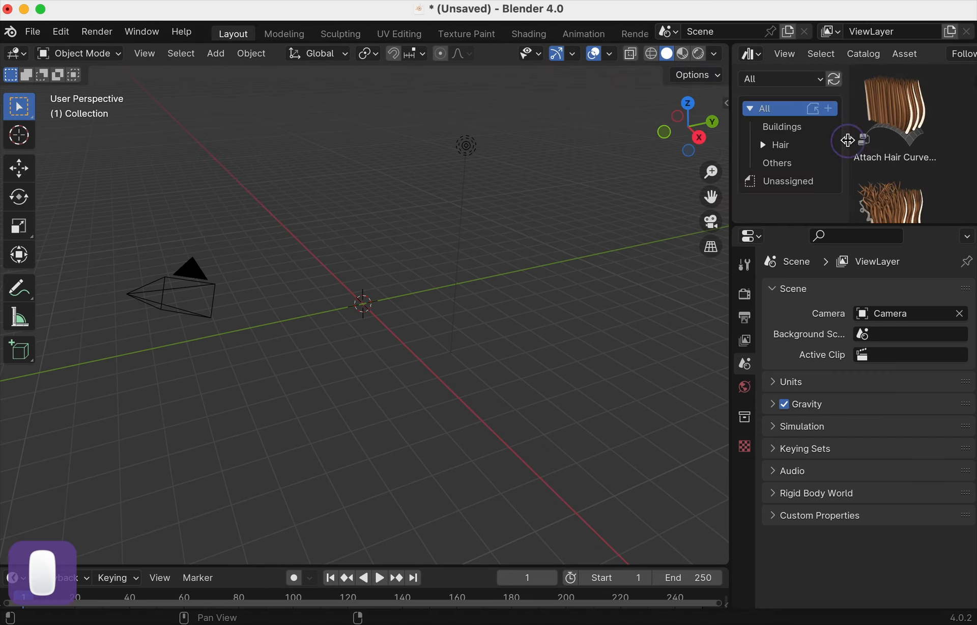
pyautogui.click(784, 127)
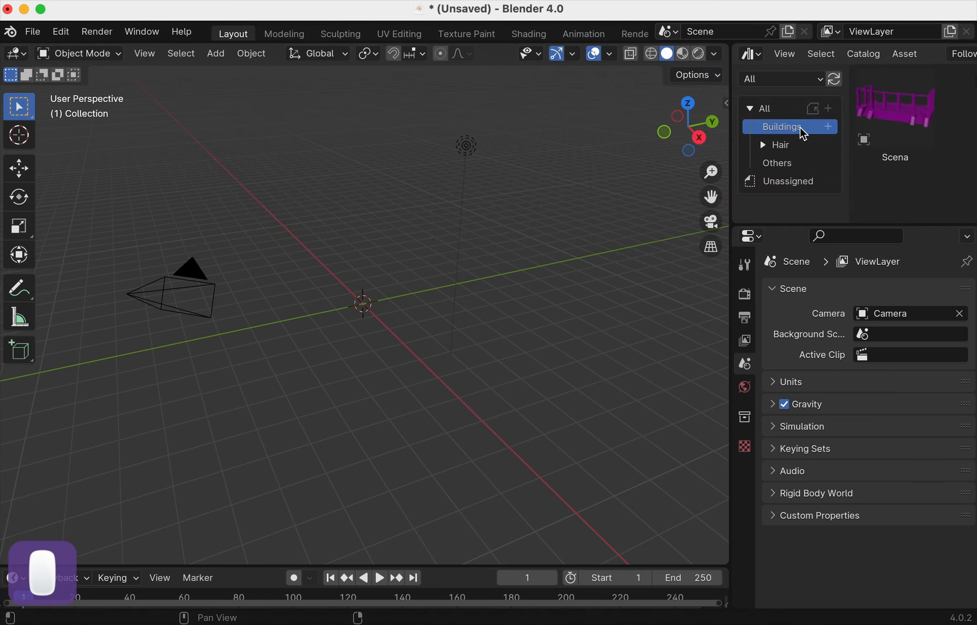
pyautogui.click(802, 79)
pyautogui.click(793, 119)
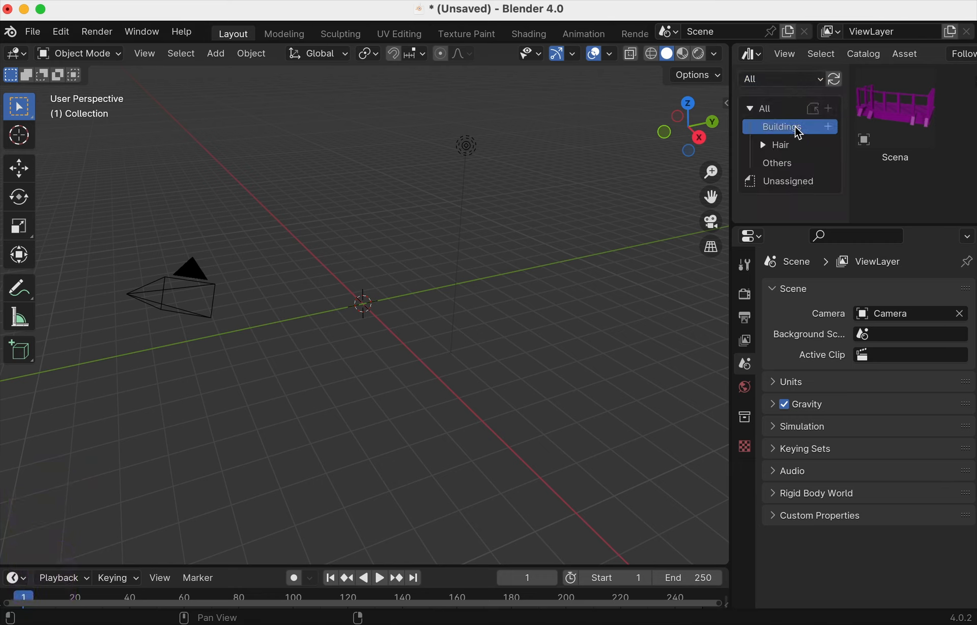
pyautogui.click(792, 162)
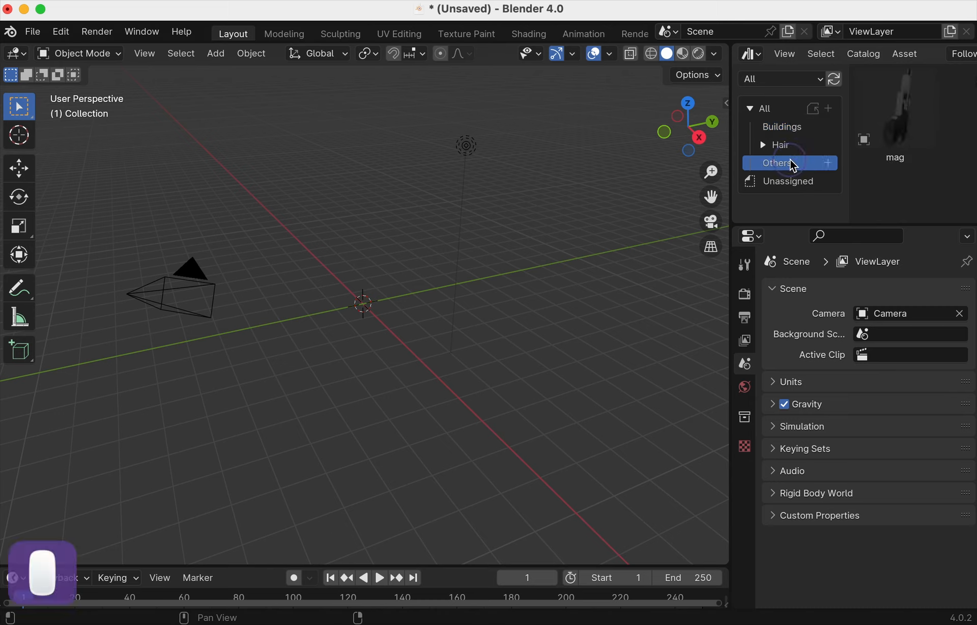
pyautogui.click(789, 127)
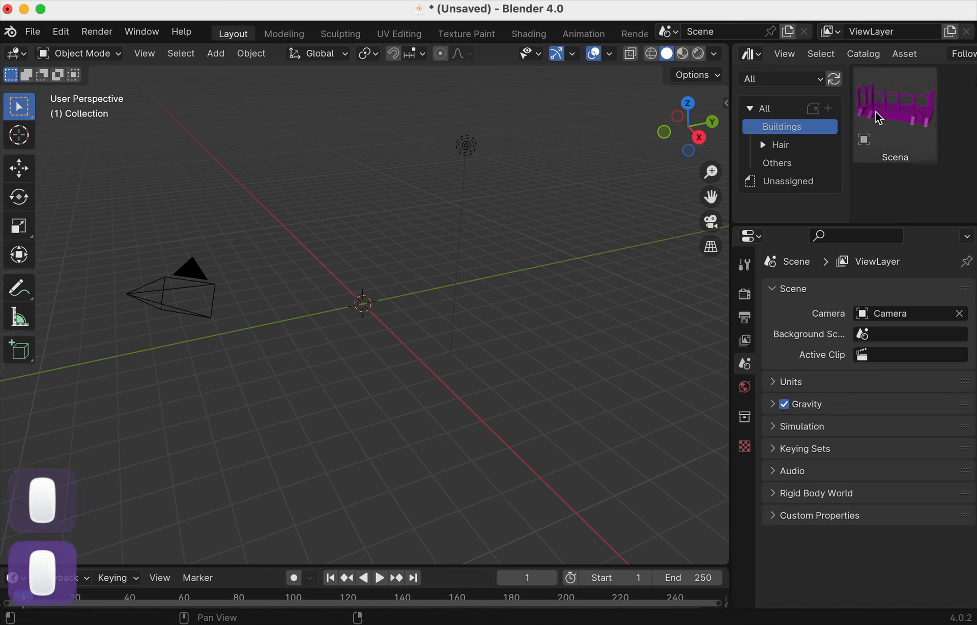
# - Drag Scena into the viewport at X -1.7978 m, Y 0.29502 m, Z 1.1199 m and orbit around it
pyautogui.moveTo(887, 109); pyautogui.dragTo(338, 271)
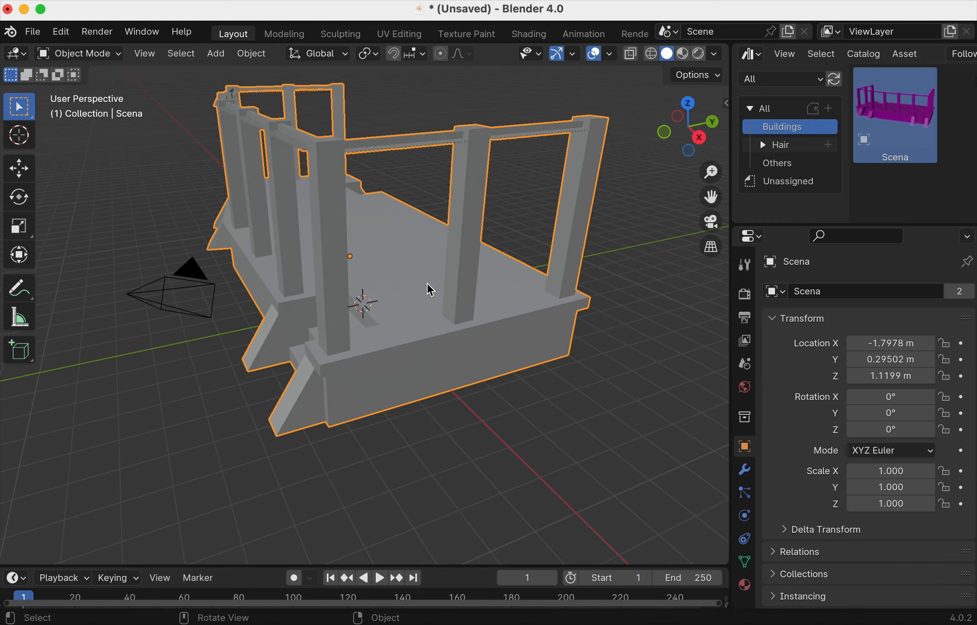
pyautogui.rightClick(506, 252)
pyautogui.click(579, 192)
pyautogui.moveTo(585, 236); pyautogui.dragTo(519, 245, button='middle')
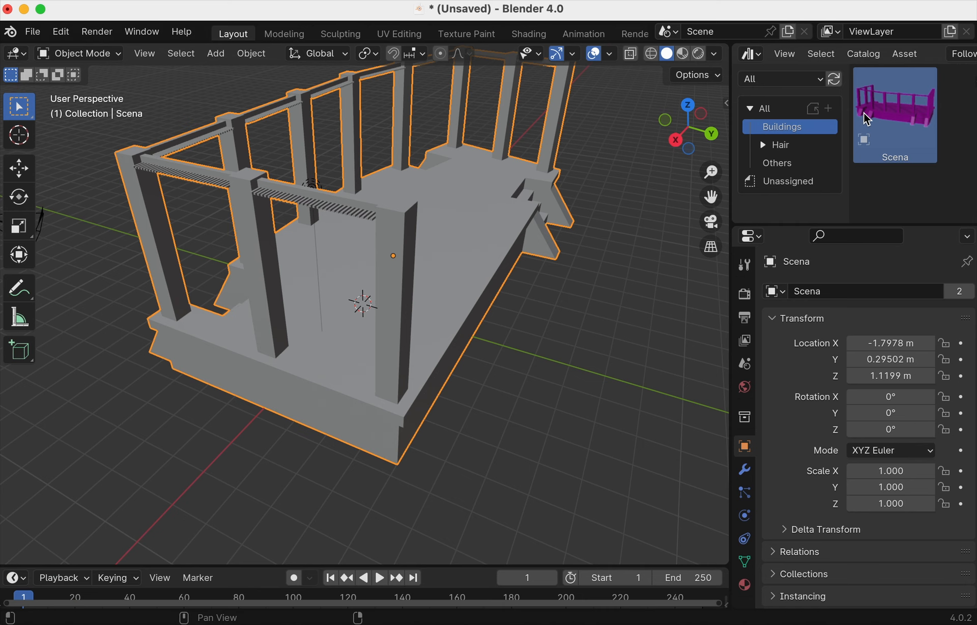
# - Resize the asset browser and check the Import Method dropdown, leaving Follow Preferences
pyautogui.moveTo(847, 109); pyautogui.dragTo(830, 117)
pyautogui.moveTo(731, 139); pyautogui.dragTo(631, 137)
pyautogui.click(893, 55)
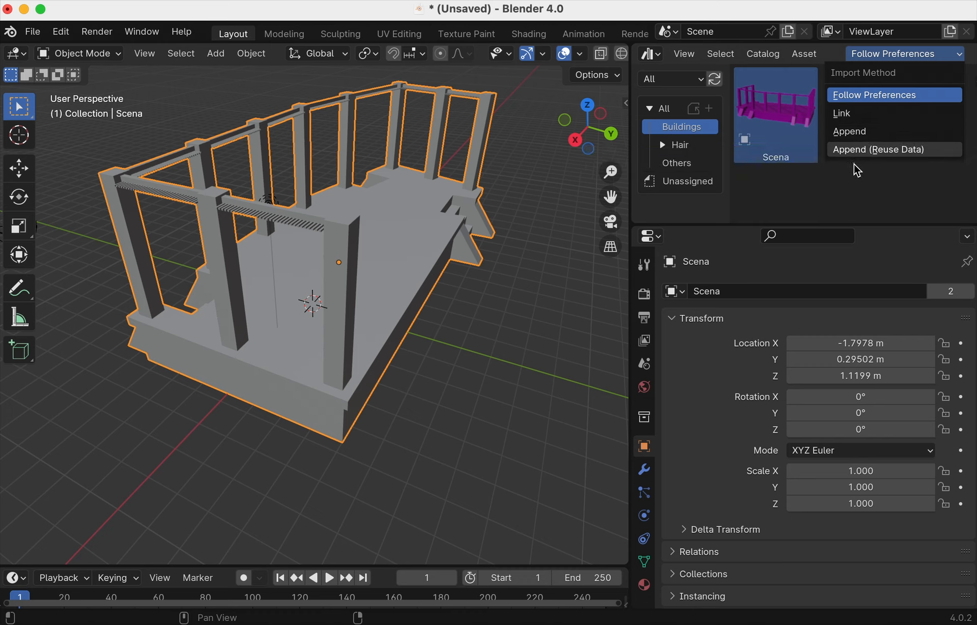
pyautogui.click(561, 259)
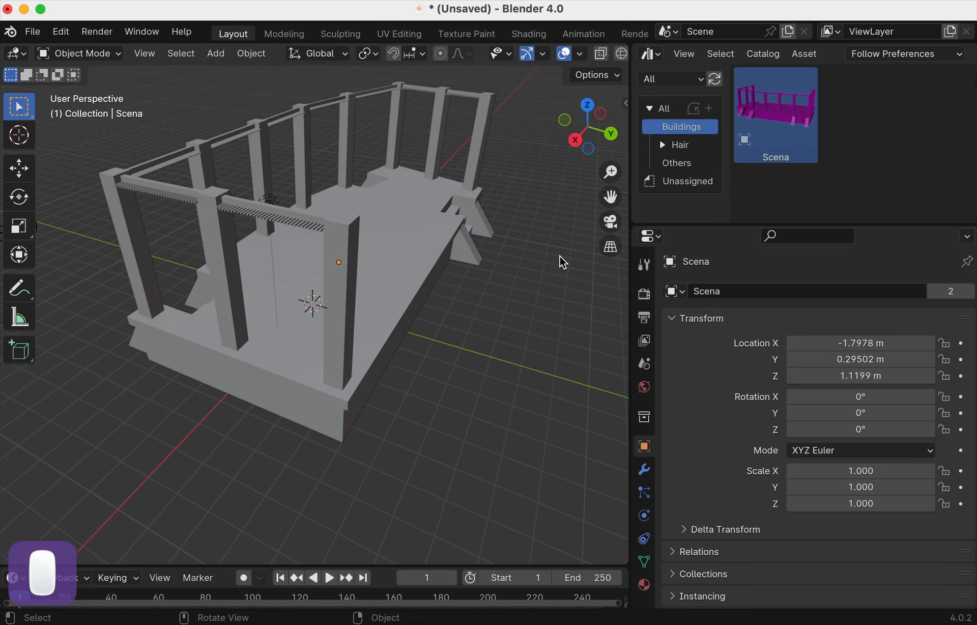
pyautogui.click(876, 54)
# - Set the asset library's Import Method to Append in Preferences, then close Preferences
pyautogui.click(876, 54)
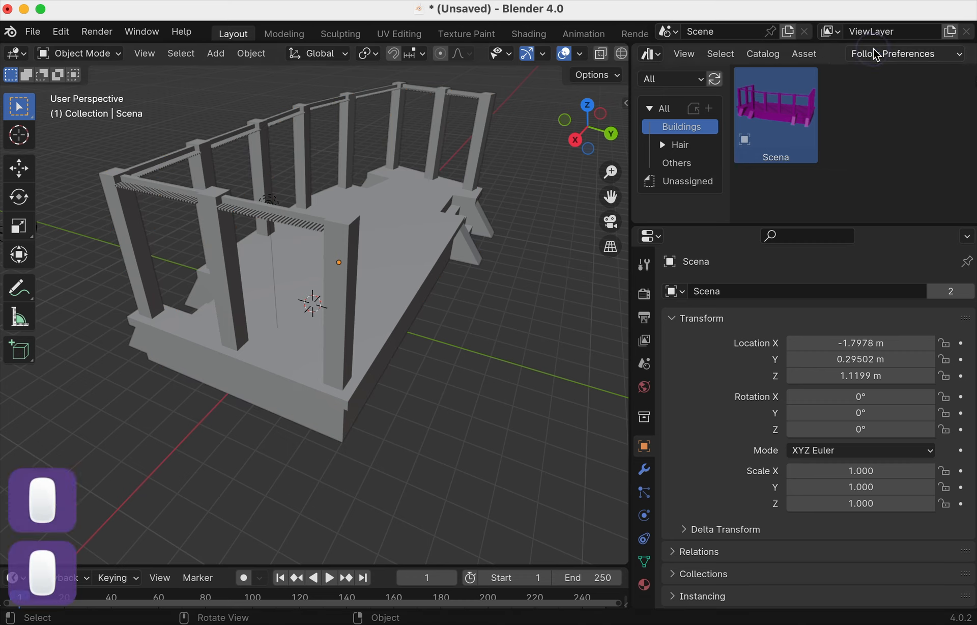
pyautogui.click(61, 31)
pyautogui.click(120, 244)
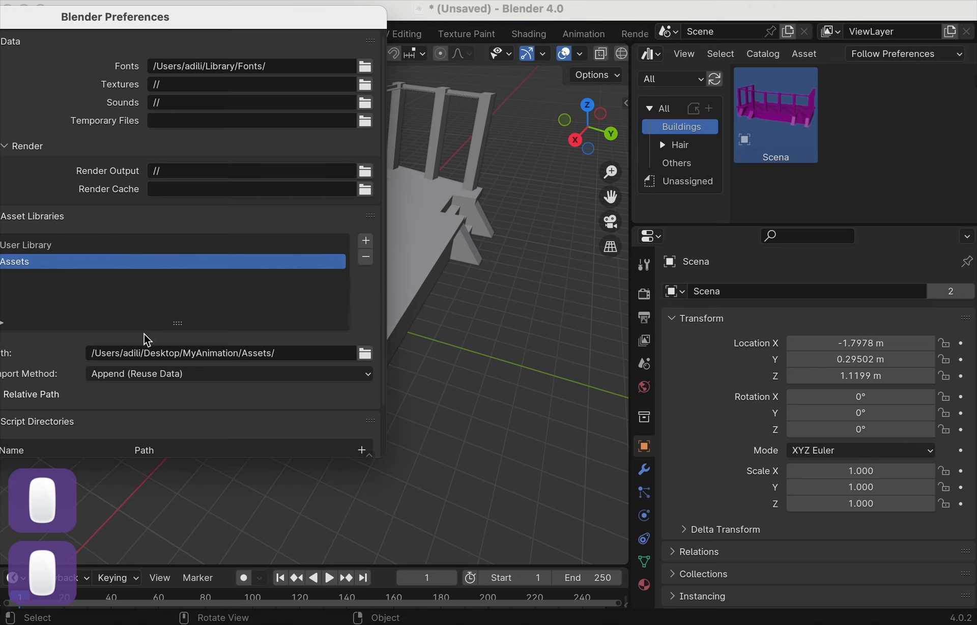
pyautogui.click(130, 375)
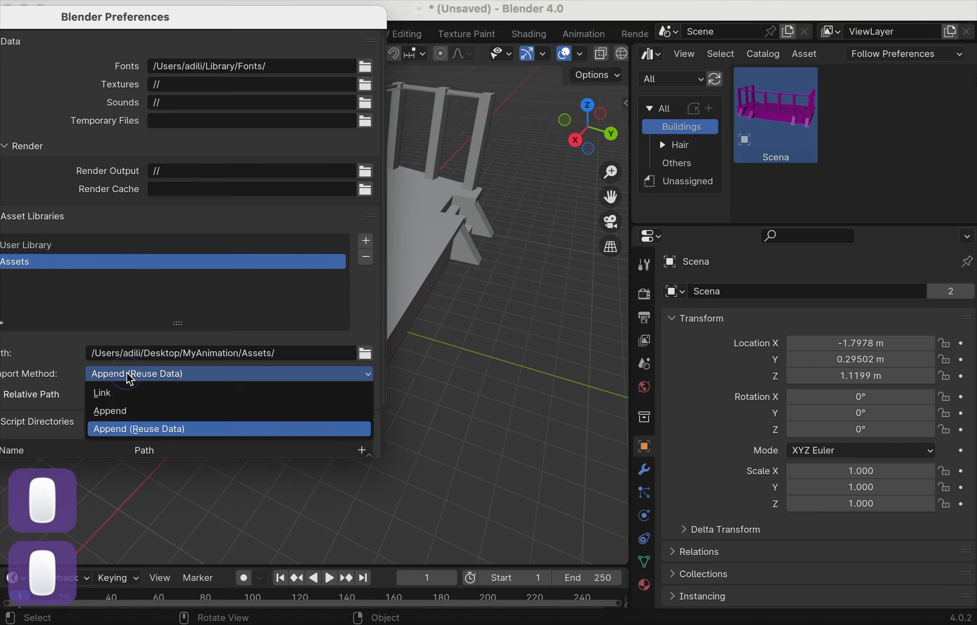
pyautogui.click(136, 411)
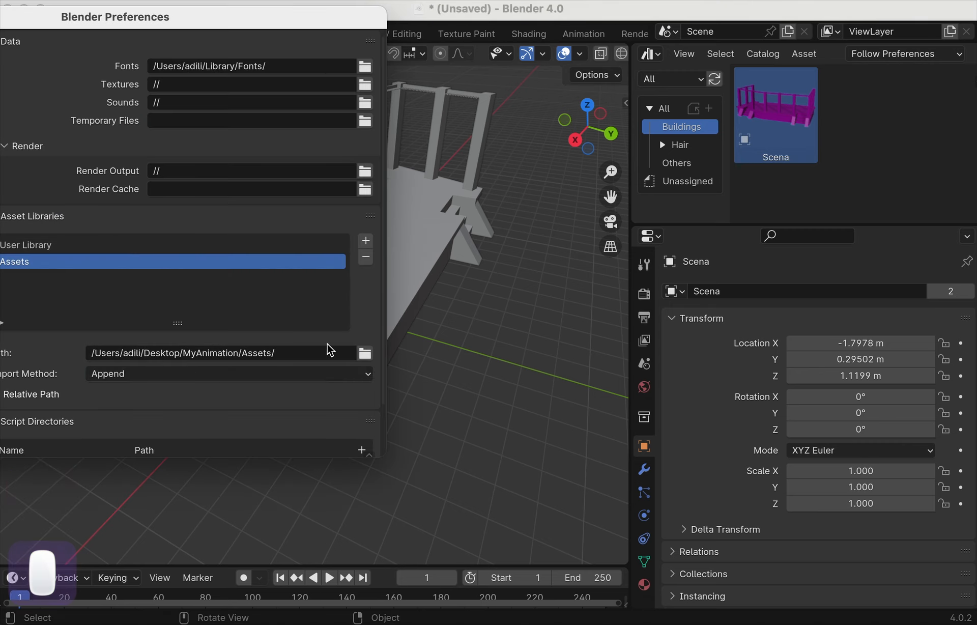
pyautogui.click(181, 372)
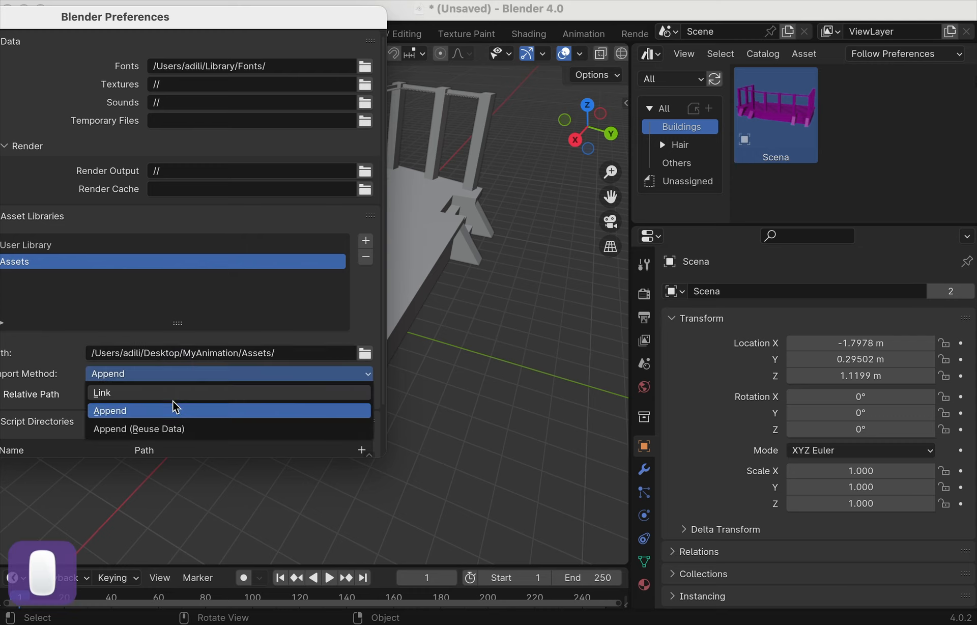
pyautogui.click(173, 429)
pyautogui.click(175, 376)
pyautogui.click(171, 410)
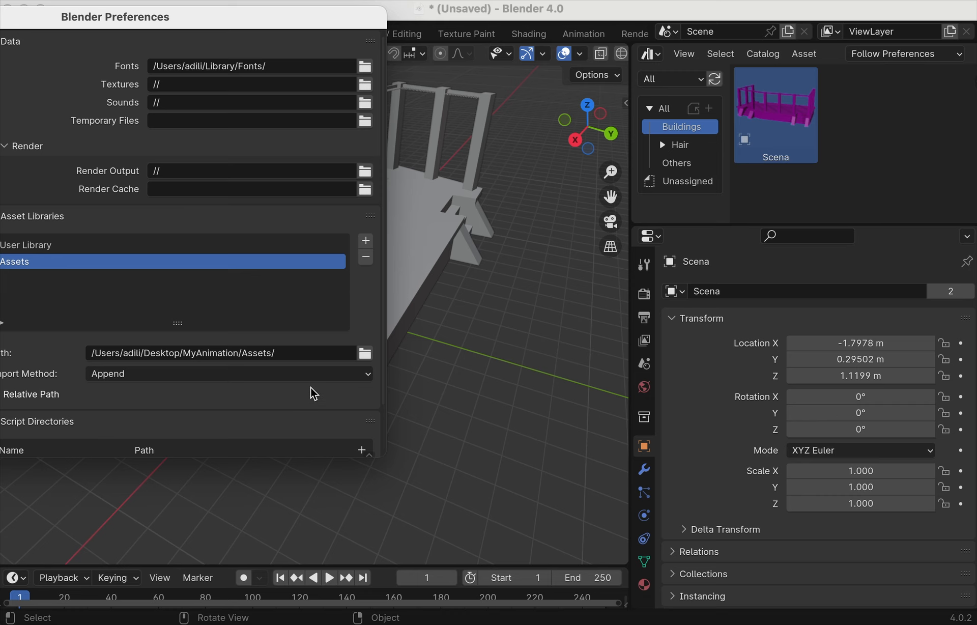
pyautogui.moveTo(214, 16); pyautogui.dragTo(516, 48)
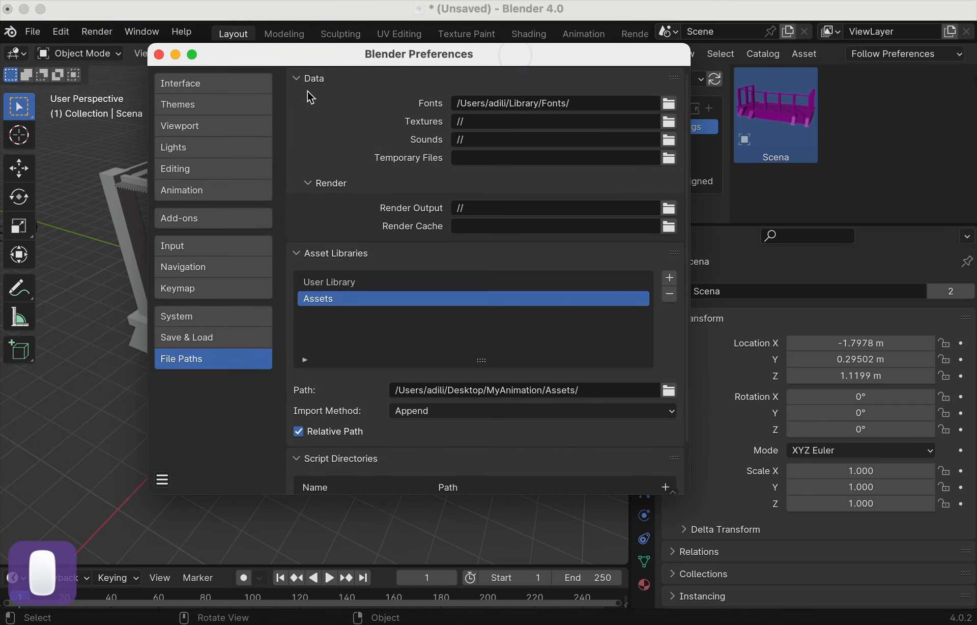
pyautogui.click(158, 52)
# - Delete the Scena building, leaving only the camera and light
pyautogui.click(338, 232)
pyautogui.press('x')
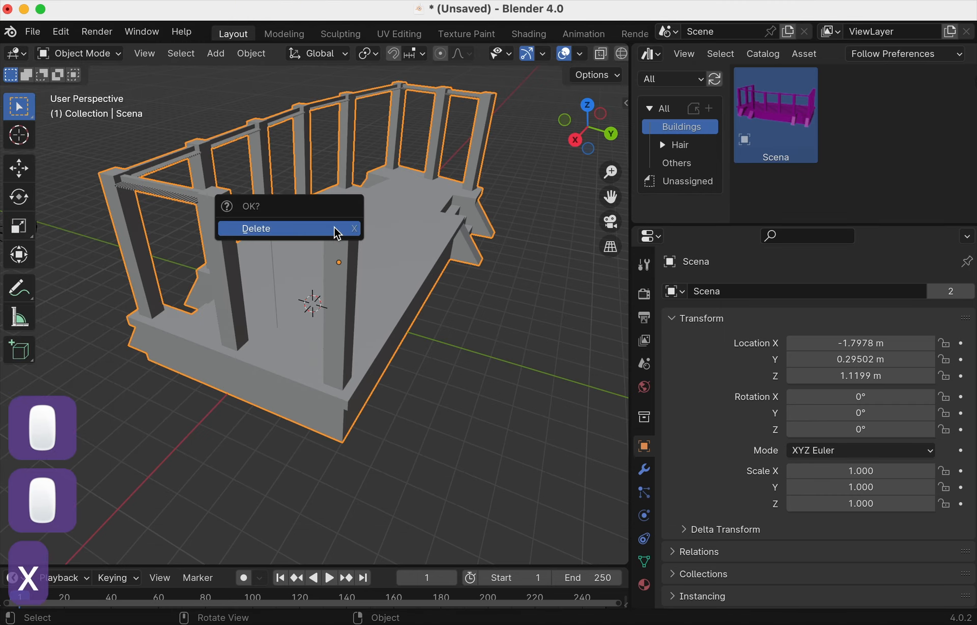
pyautogui.click(335, 230)
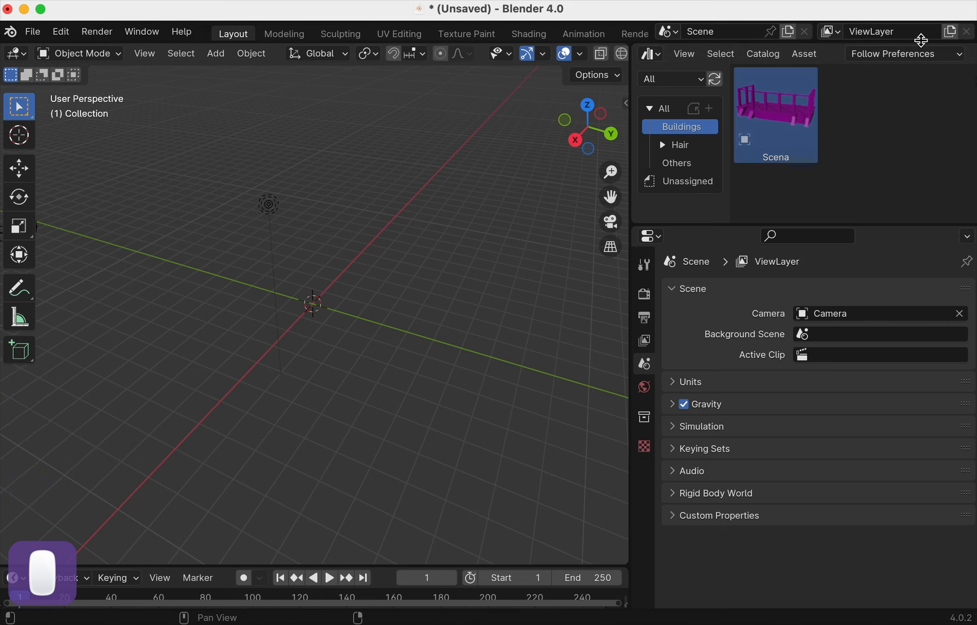
# - Drag the Scena park model from the Asset Browser into the empty scene
pyautogui.click(914, 55)
pyautogui.click(913, 57)
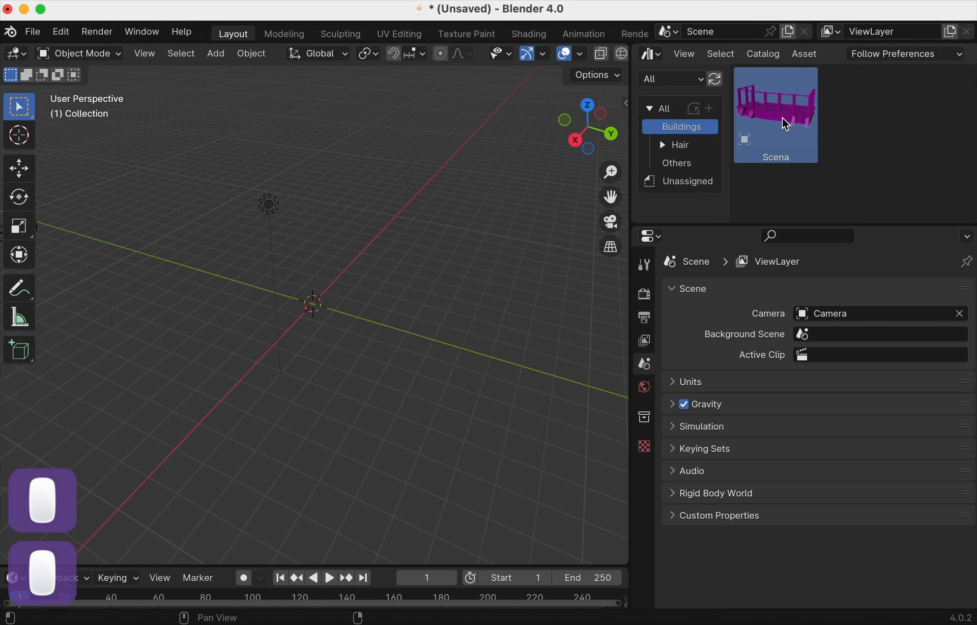
pyautogui.moveTo(786, 122); pyautogui.dragTo(245, 268)
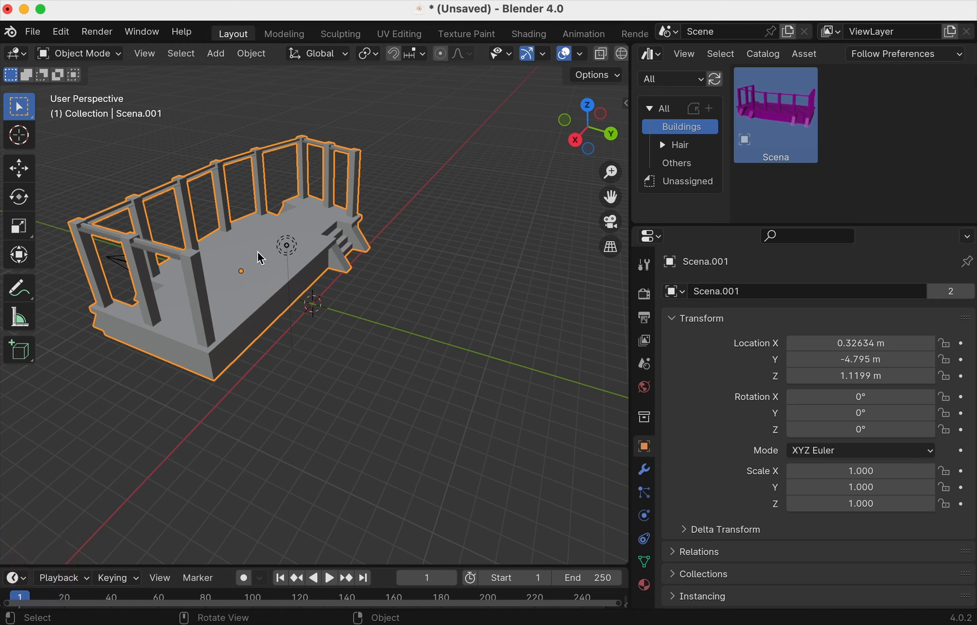
# - Show the Others catalog and set the Asset Browser's Import Method to Append
pyautogui.click(687, 164)
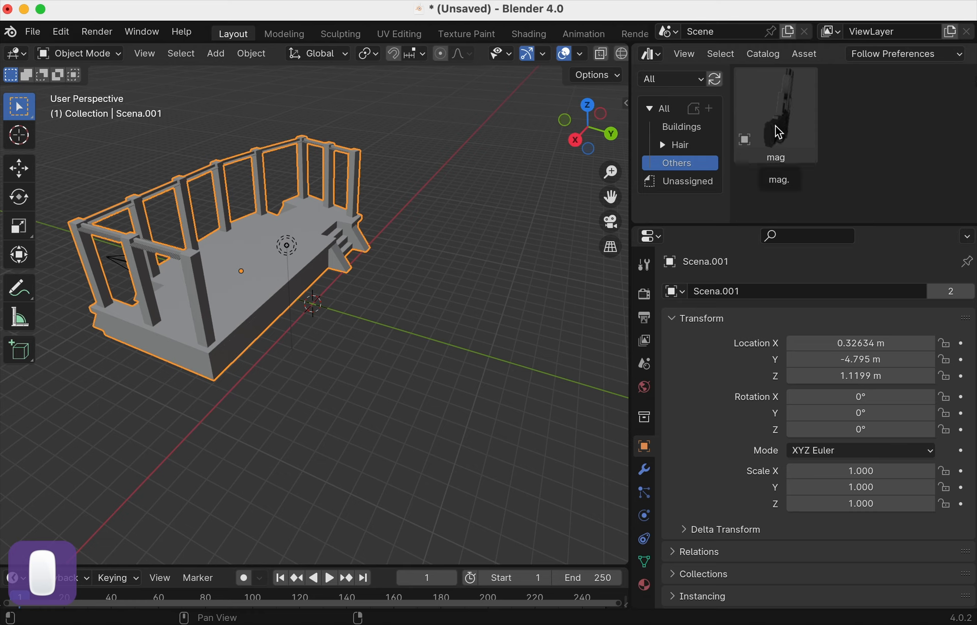
pyautogui.click(886, 53)
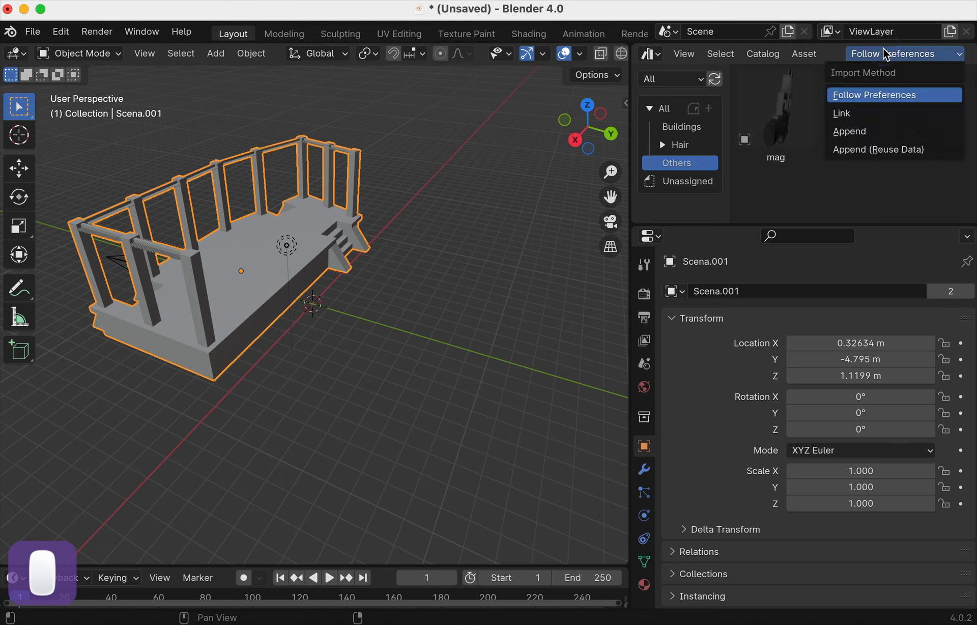
pyautogui.click(889, 132)
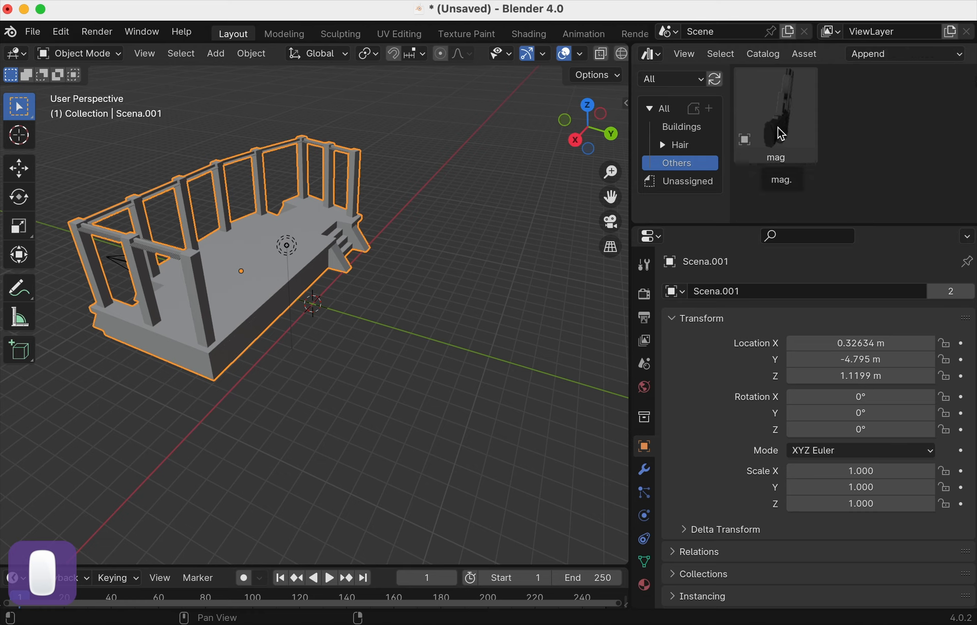
# - Add the mag pistol and rescale it through 0.272 and 0.182 down to 0.035
pyautogui.moveTo(783, 135); pyautogui.dragTo(420, 348)
pyautogui.scroll(-5, 432, 327)
pyautogui.press('s')
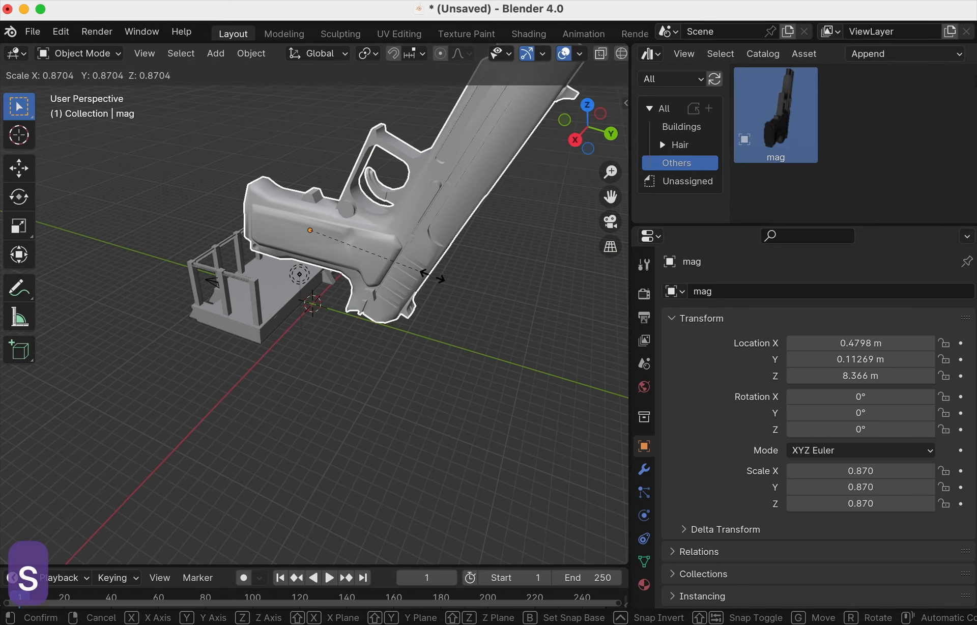
pyautogui.click(350, 247)
pyautogui.scroll(3, 350, 247)
pyautogui.scroll(3, 350, 248)
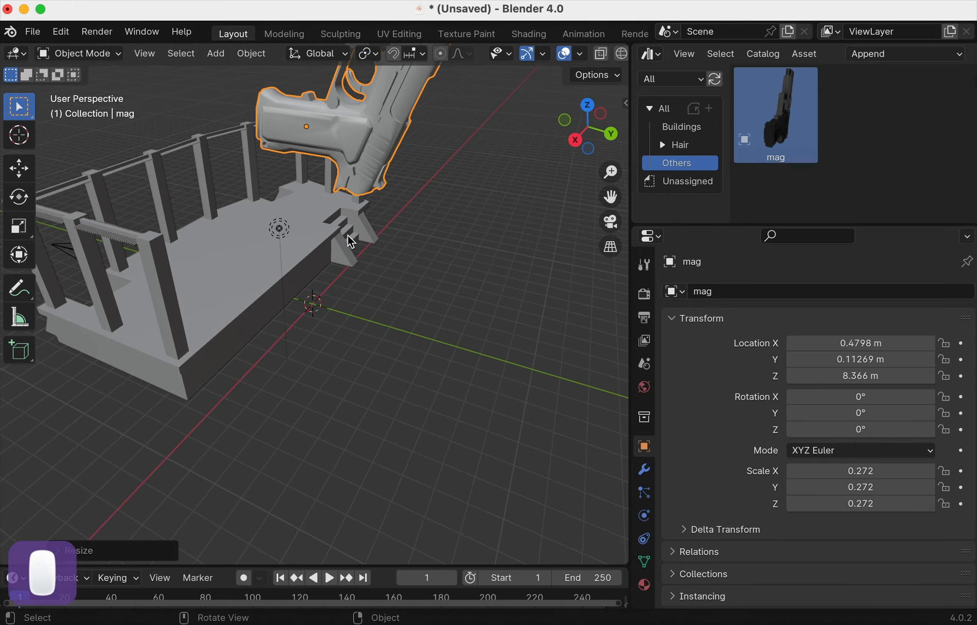
pyautogui.keyDown('shift'); pyautogui.moveTo(347, 235); pyautogui.dragTo(394, 252, button='middle'); pyautogui.keyUp('shift')
pyautogui.press('s')
pyautogui.click(352, 281)
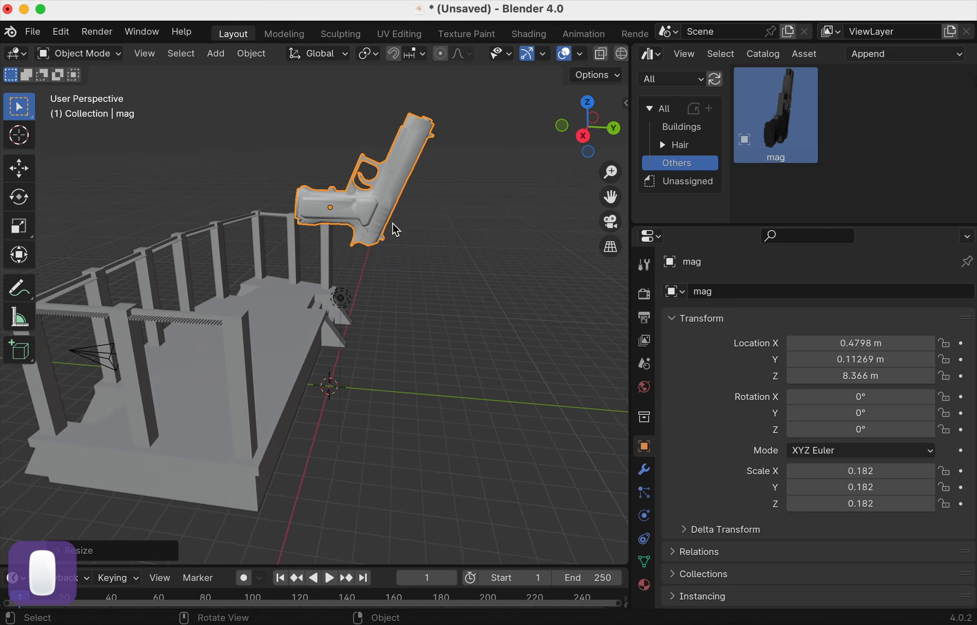
pyautogui.press('s')
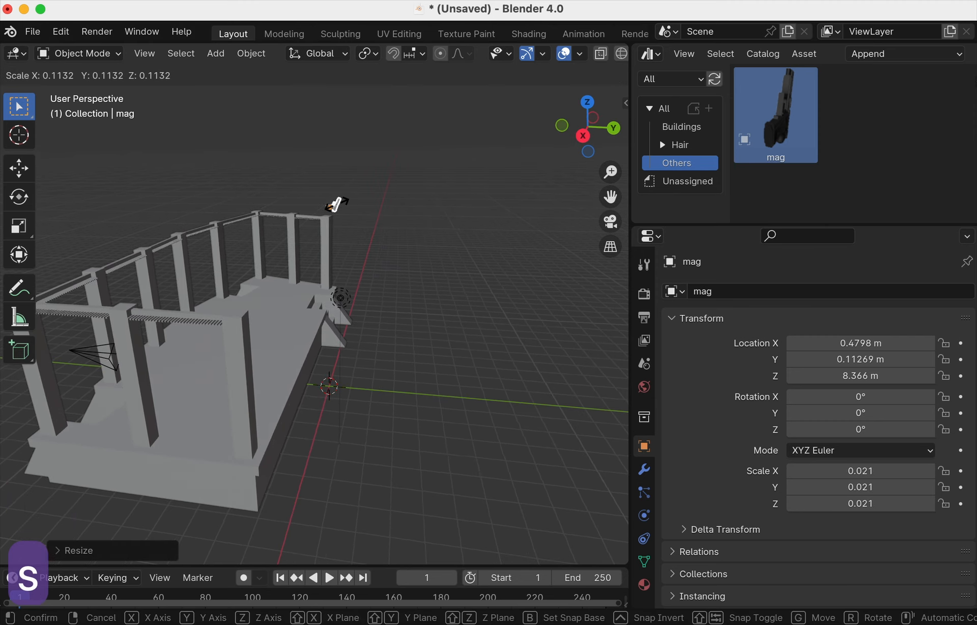
pyautogui.click(340, 205)
pyautogui.press('s')
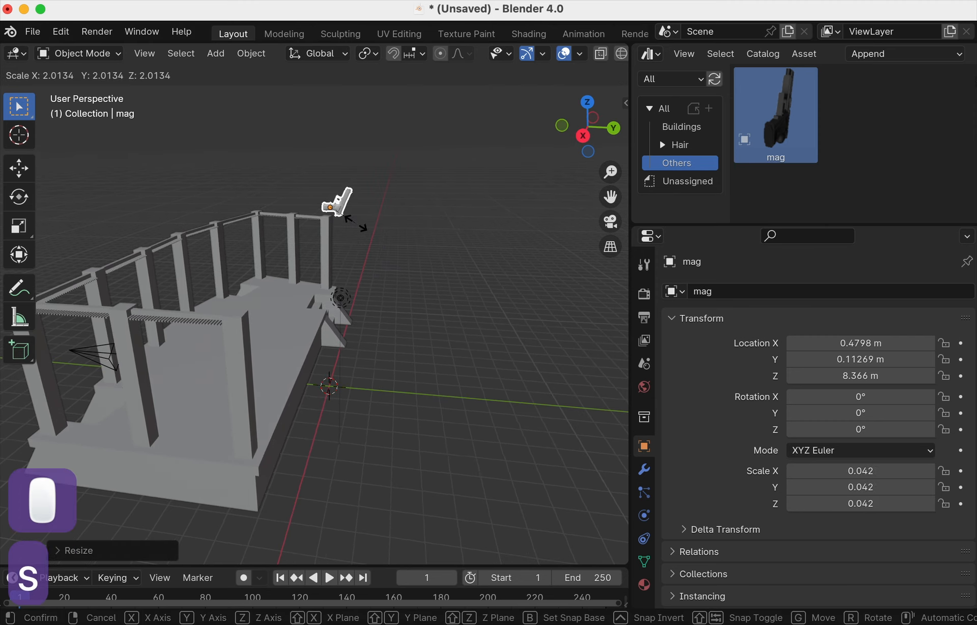
pyautogui.click(316, 198)
# - Move the mag onto the Scena platform and check it in Material Preview and Solid shading
pyautogui.press('g')
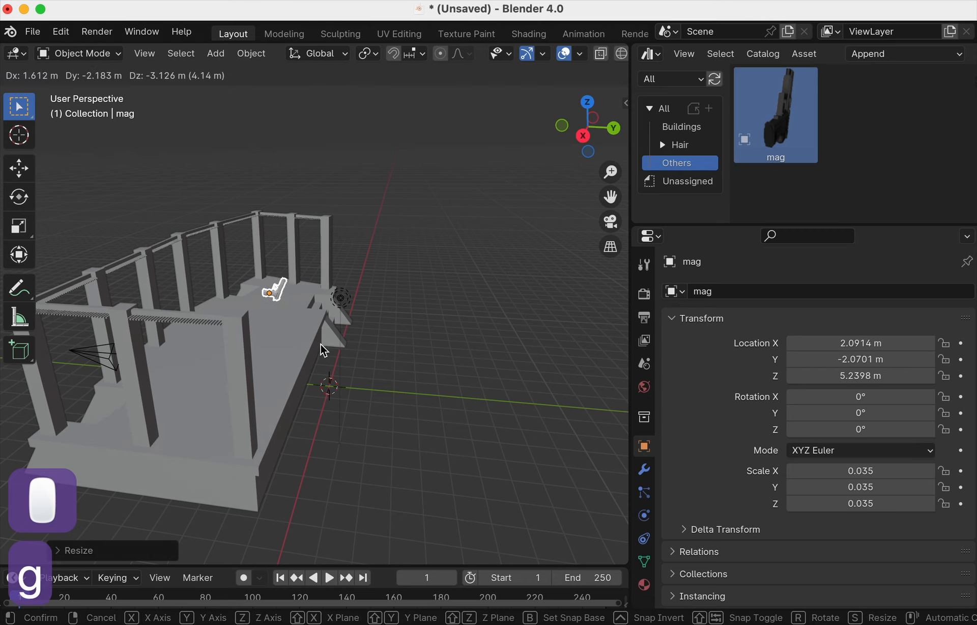
pyautogui.click(319, 356)
pyautogui.scroll(-3, 590, 56)
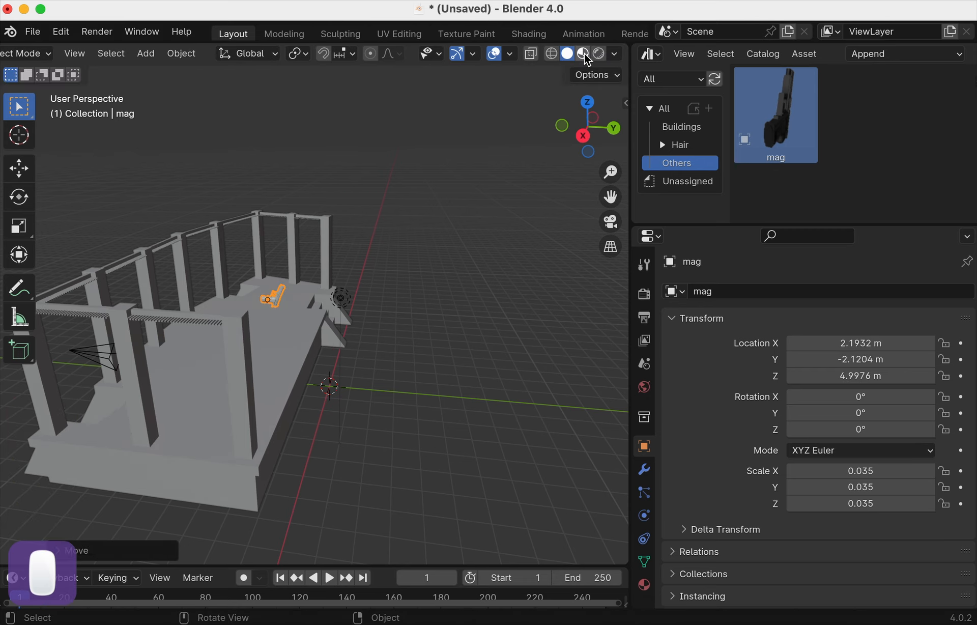
pyautogui.click(585, 54)
pyautogui.moveTo(401, 257)
pyautogui.mouseDown(button='middle')
pyautogui.moveTo(307, 283)
pyautogui.moveTo(193, 289)
pyautogui.moveTo(219, 214)
pyautogui.moveTo(255, 248)
pyautogui.mouseUp(button='middle')
pyautogui.scroll(3, 307, 284)
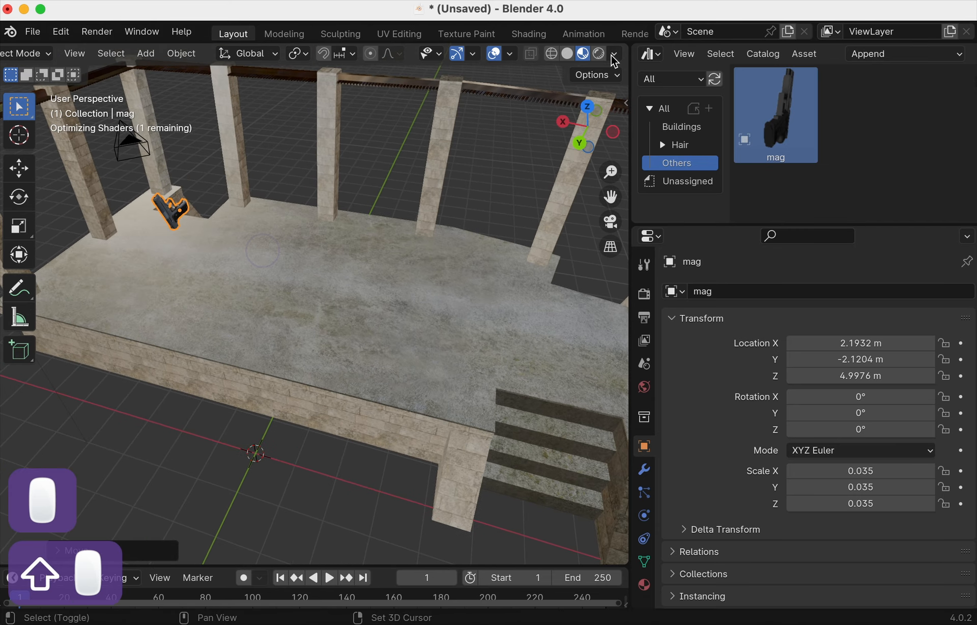
pyautogui.click(569, 55)
pyautogui.moveTo(312, 258)
pyautogui.mouseDown(button='middle')
pyautogui.moveTo(378, 236)
pyautogui.moveTo(291, 288)
pyautogui.moveTo(427, 252)
pyautogui.moveTo(420, 275)
pyautogui.moveTo(430, 277)
pyautogui.mouseUp(button='middle')
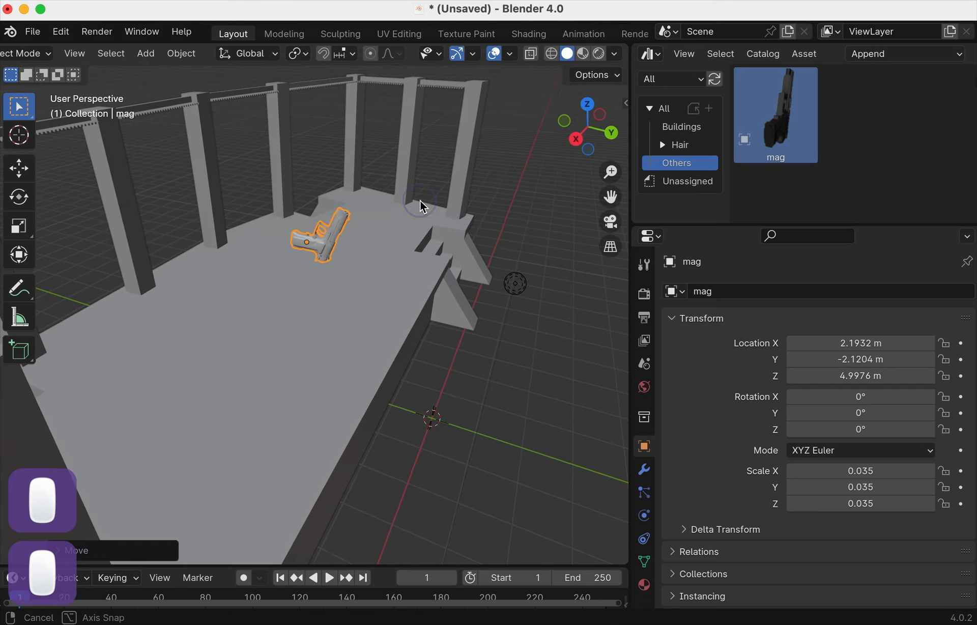
pyautogui.moveTo(421, 207); pyautogui.dragTo(446, 209, button='middle')
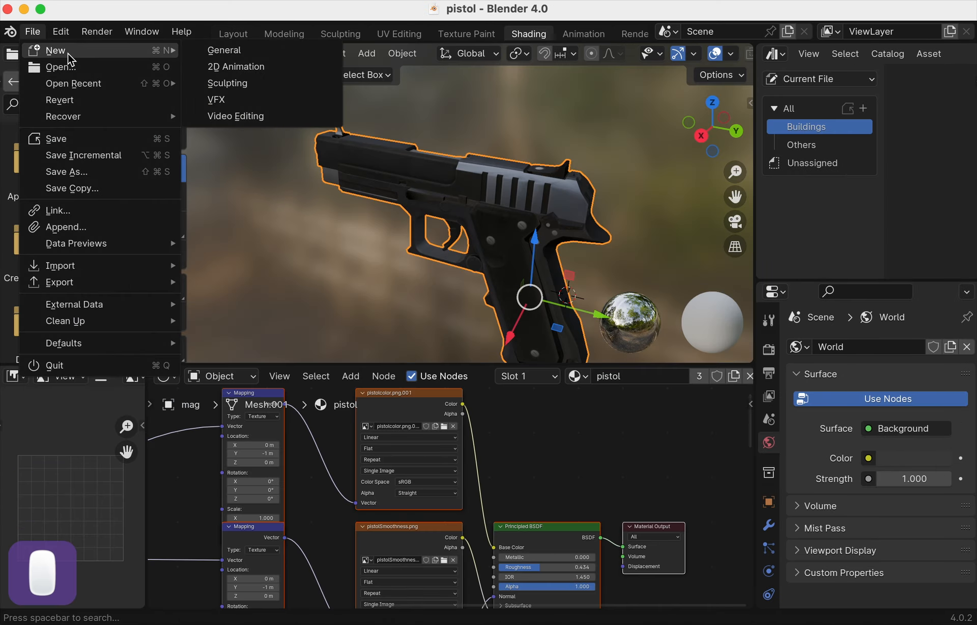
pyautogui.click(67, 54)
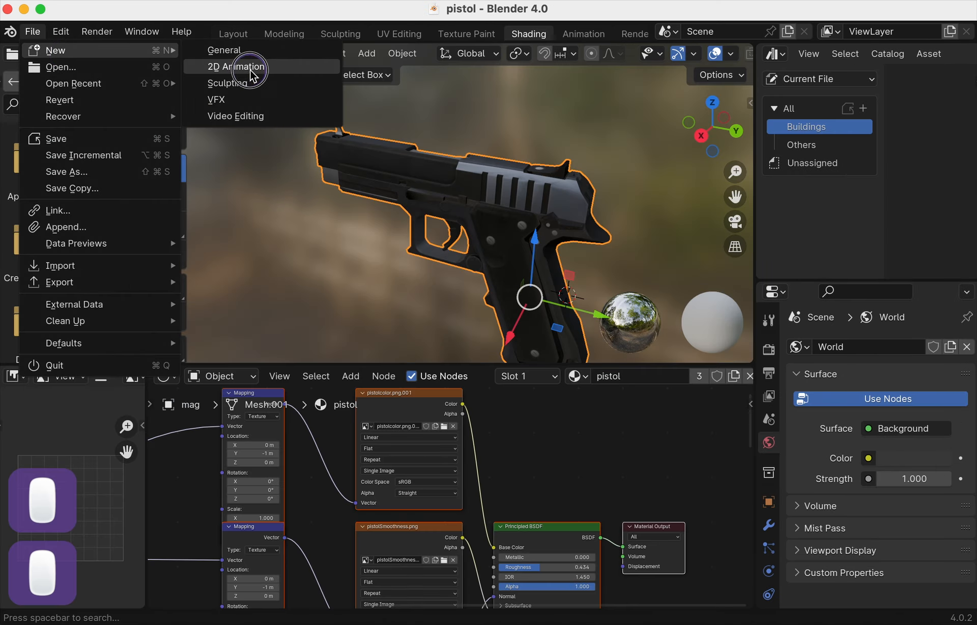
# - Create a new General file, delete its default cube, and widen the side area
pyautogui.click(240, 50)
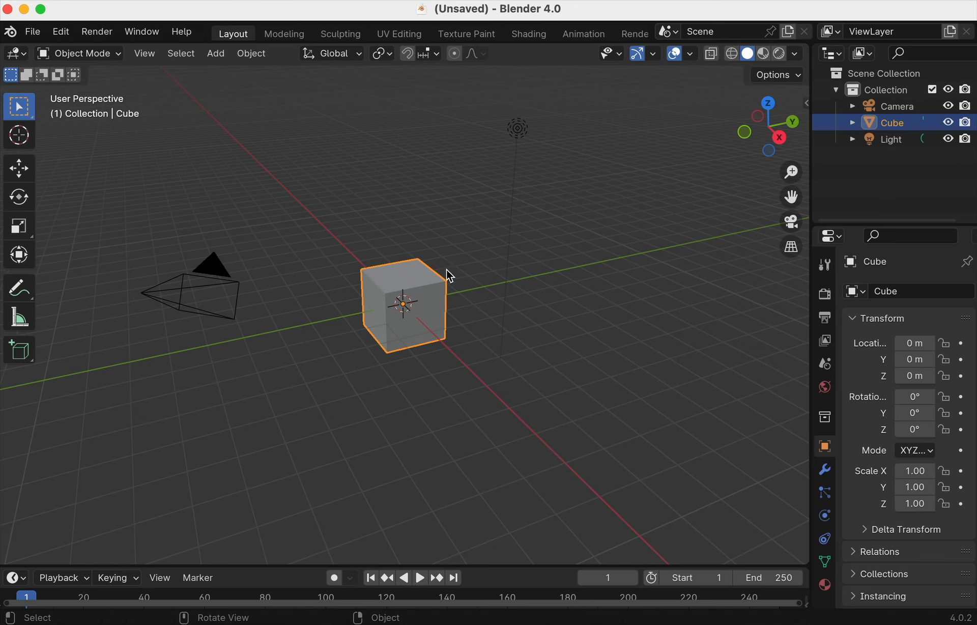
pyautogui.click(443, 287)
pyautogui.press('x')
pyautogui.click(425, 283)
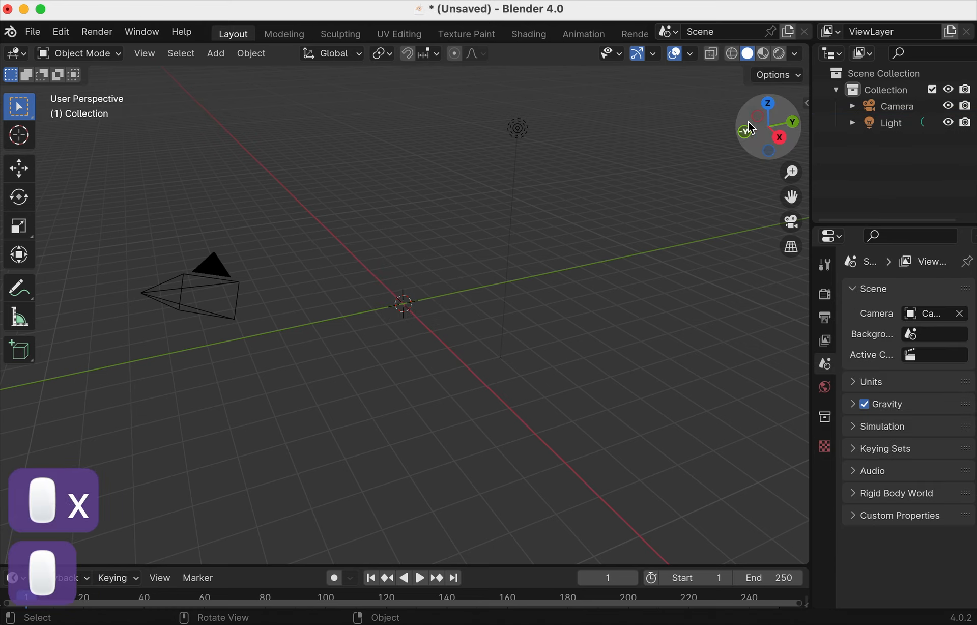
pyautogui.moveTo(811, 64); pyautogui.dragTo(732, 67)
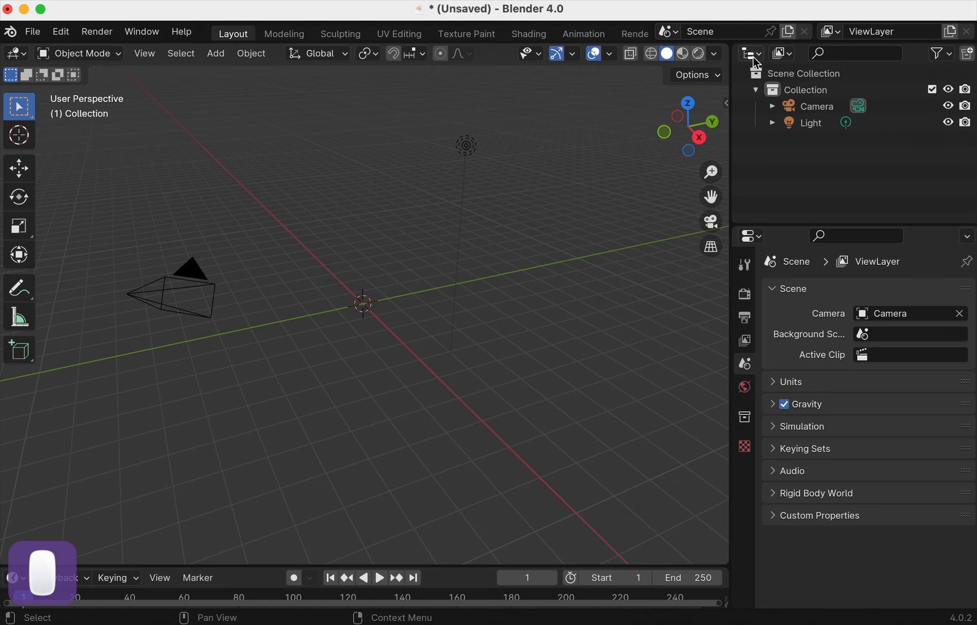
# - Turn the outliner area into an Asset Browser with wider thumbnails
pyautogui.click(754, 54)
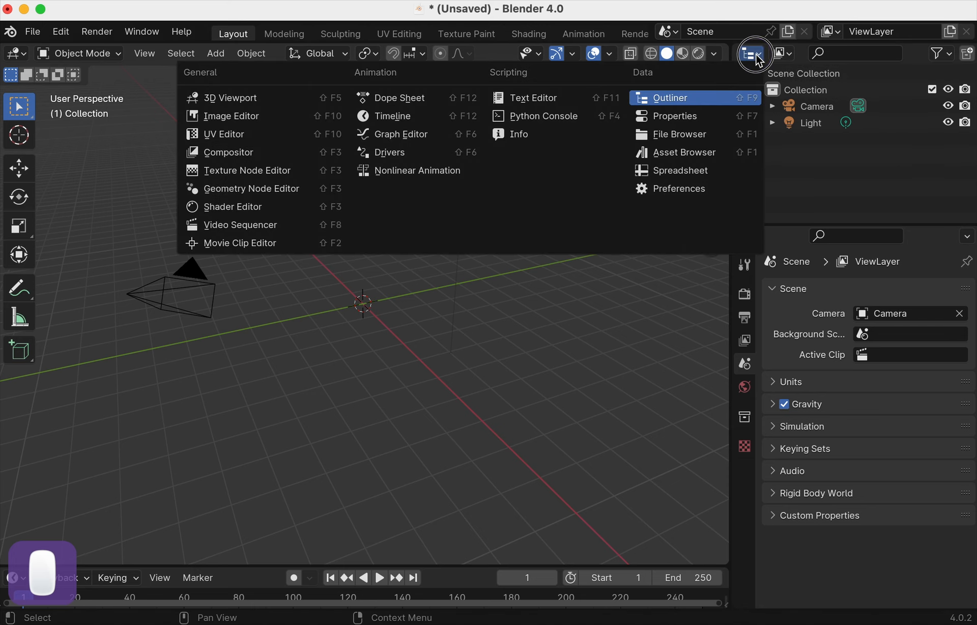
pyautogui.click(708, 153)
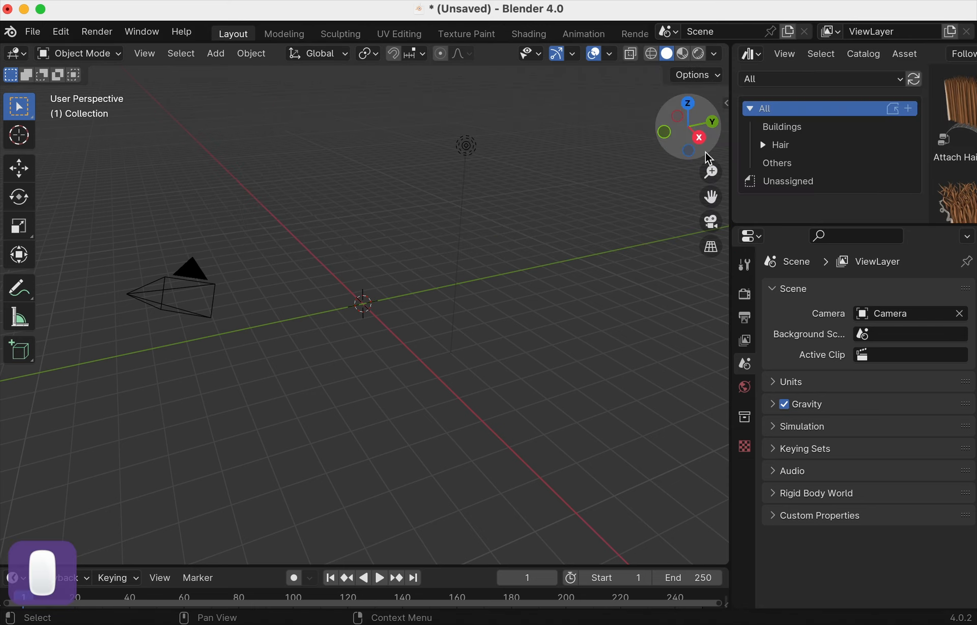
pyautogui.moveTo(927, 136); pyautogui.dragTo(848, 140)
# - Choose the Buildings catalog in the All library and drag the Scena asset into the viewport
pyautogui.click(801, 129)
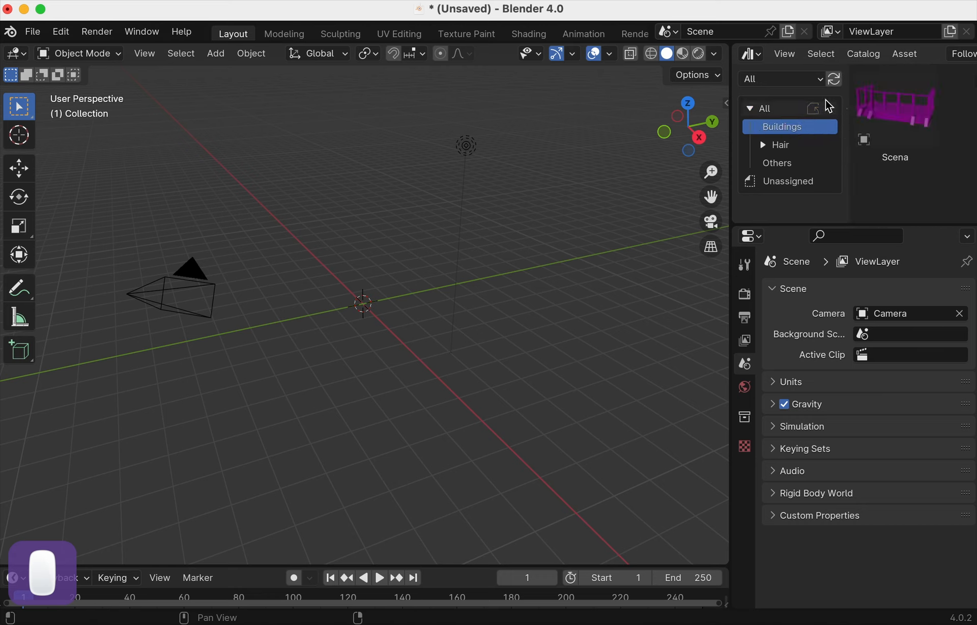
pyautogui.click(802, 81)
pyautogui.click(794, 118)
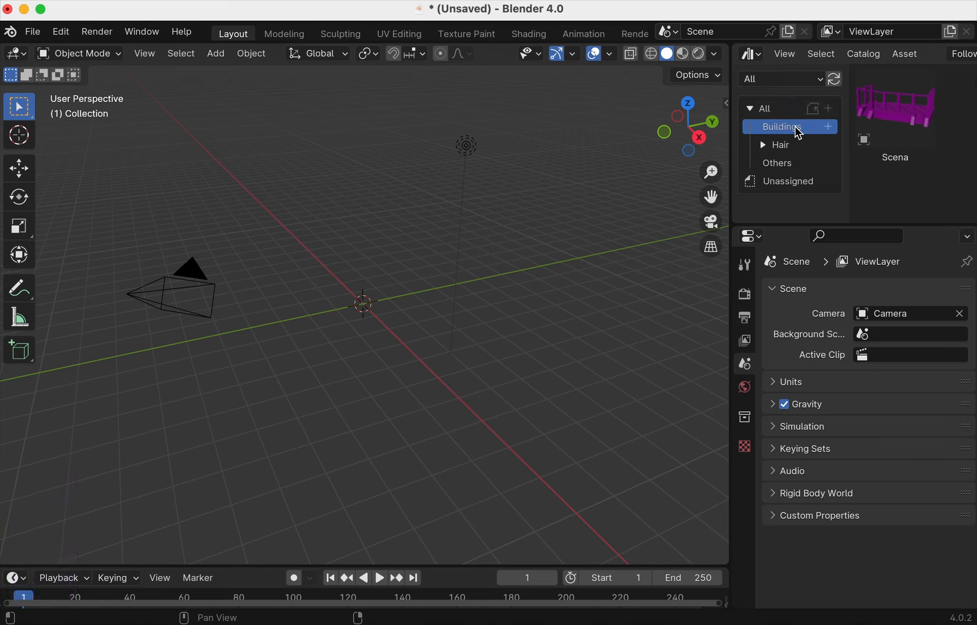
pyautogui.click(793, 164)
pyautogui.click(794, 128)
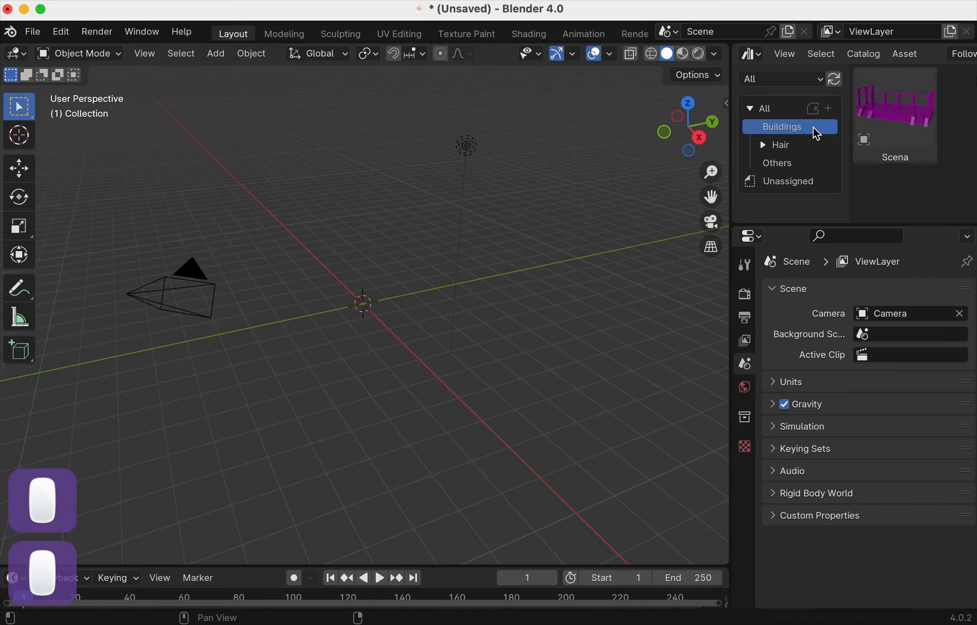
pyautogui.moveTo(888, 113); pyautogui.dragTo(341, 274)
# - Orbit around the placed Scena building, then widen the Asset Browser to show its Import Method, set to Follow Preferences
pyautogui.rightClick(519, 254)
pyautogui.moveTo(583, 236); pyautogui.dragTo(640, 216, button='middle')
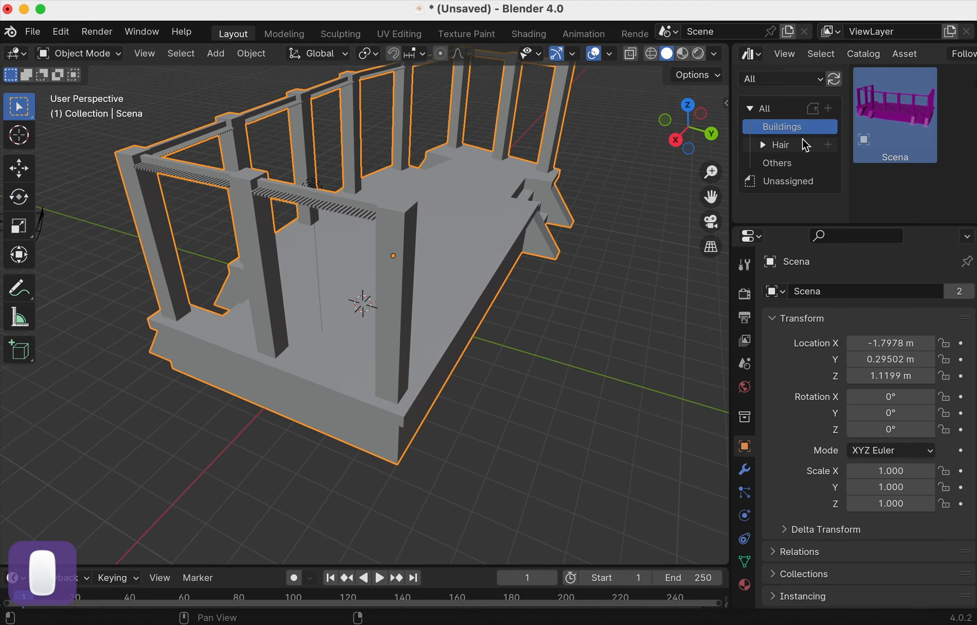
pyautogui.moveTo(847, 112); pyautogui.dragTo(630, 145)
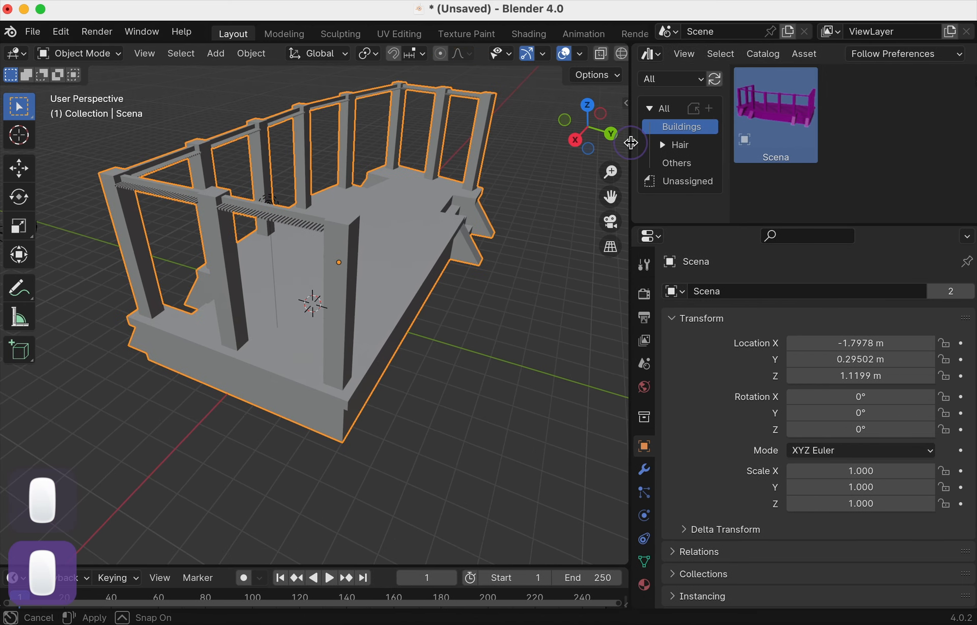
pyautogui.click(888, 53)
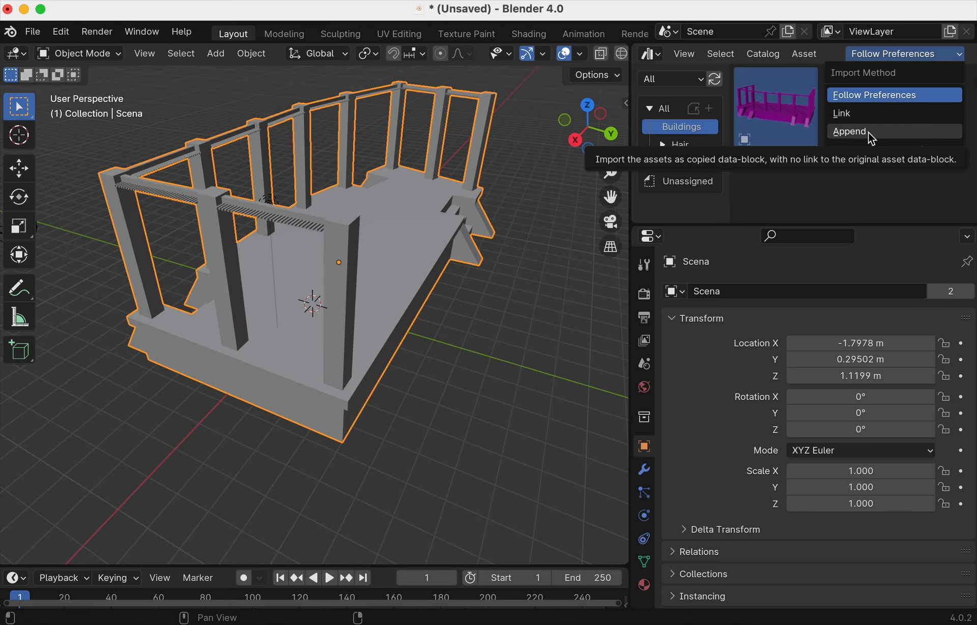
# - Set the default asset Import Method to Append in Preferences, then close Preferences
pyautogui.click(560, 256)
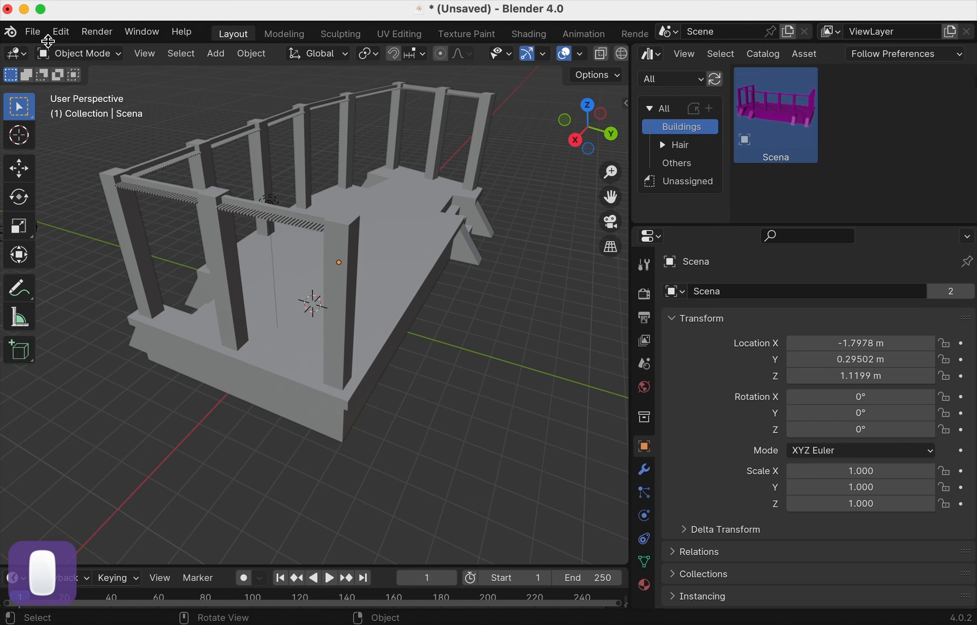
pyautogui.click(874, 52)
pyautogui.click(874, 48)
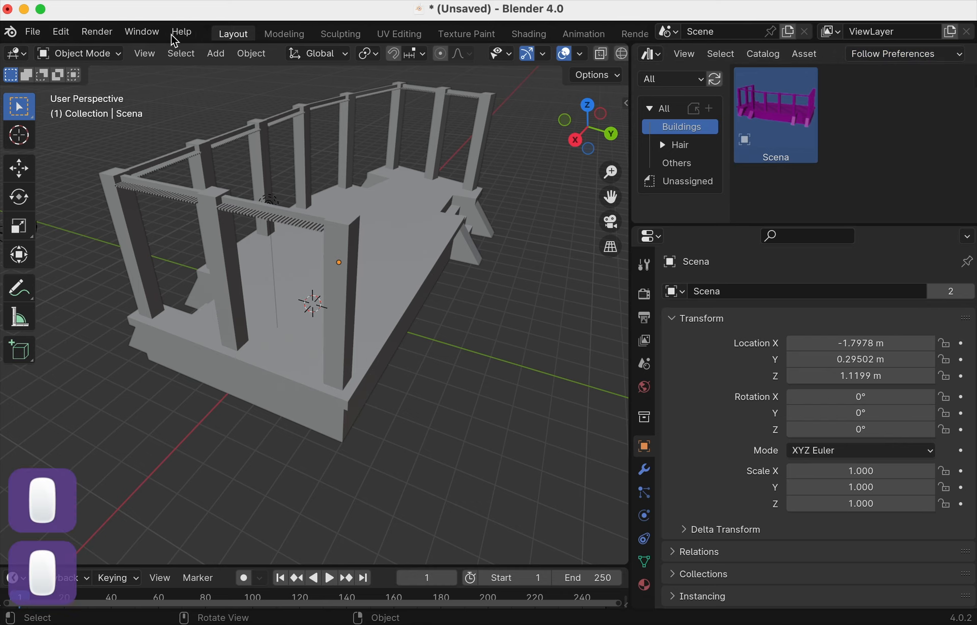
pyautogui.click(62, 32)
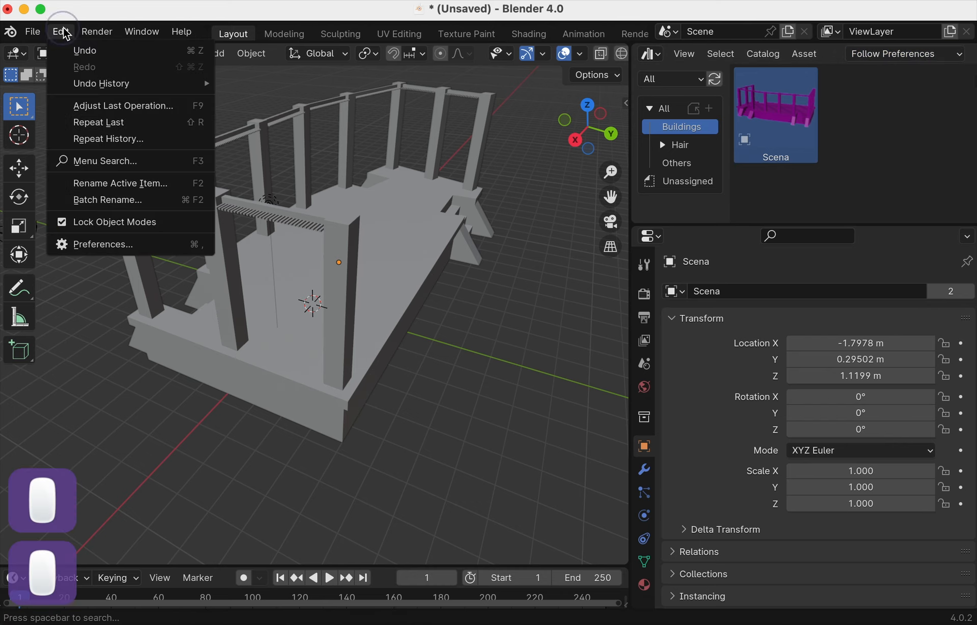
pyautogui.click(104, 244)
pyautogui.click(127, 377)
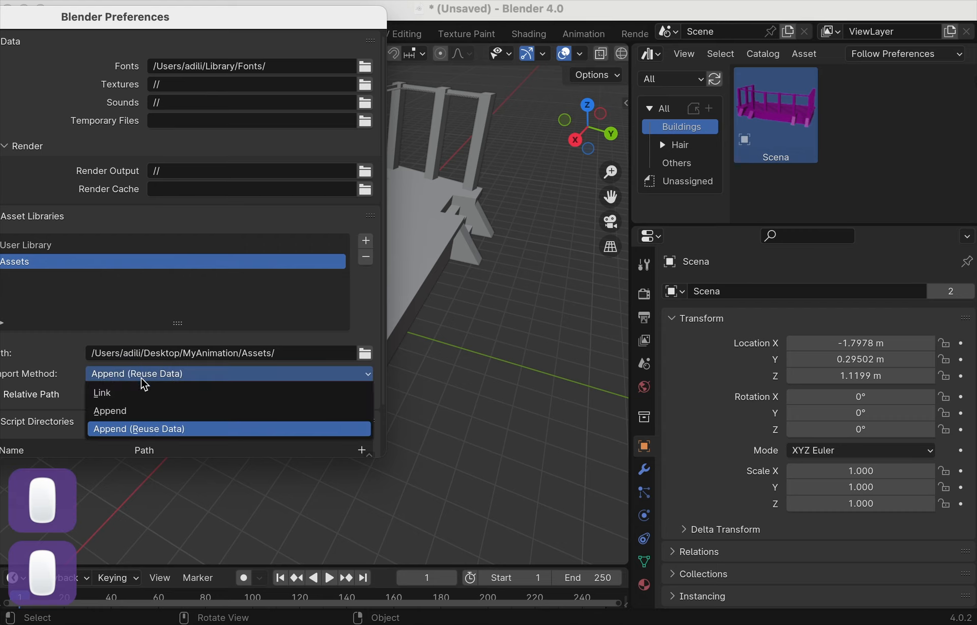
pyautogui.click(135, 407)
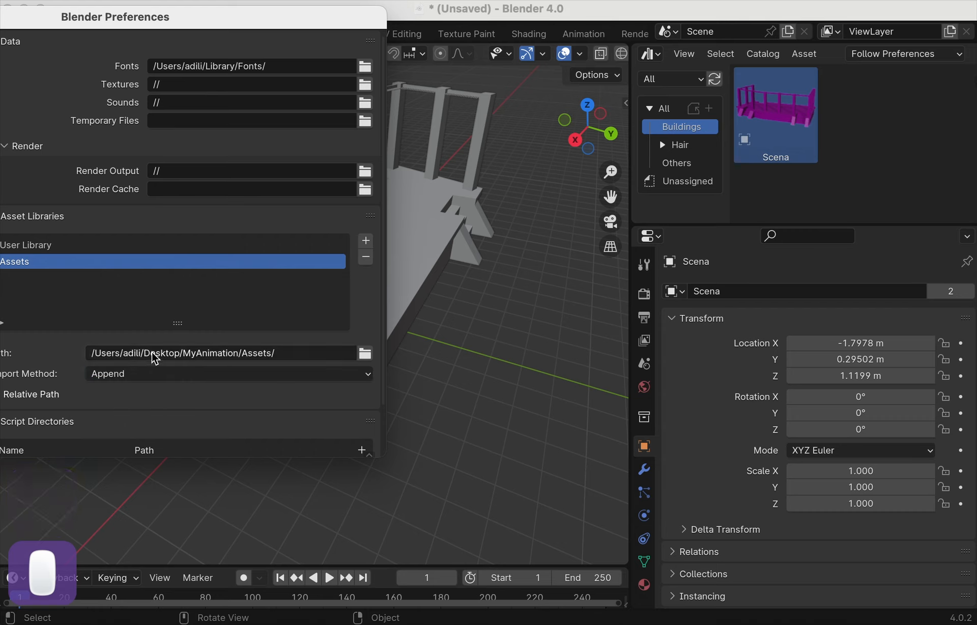
pyautogui.click(177, 373)
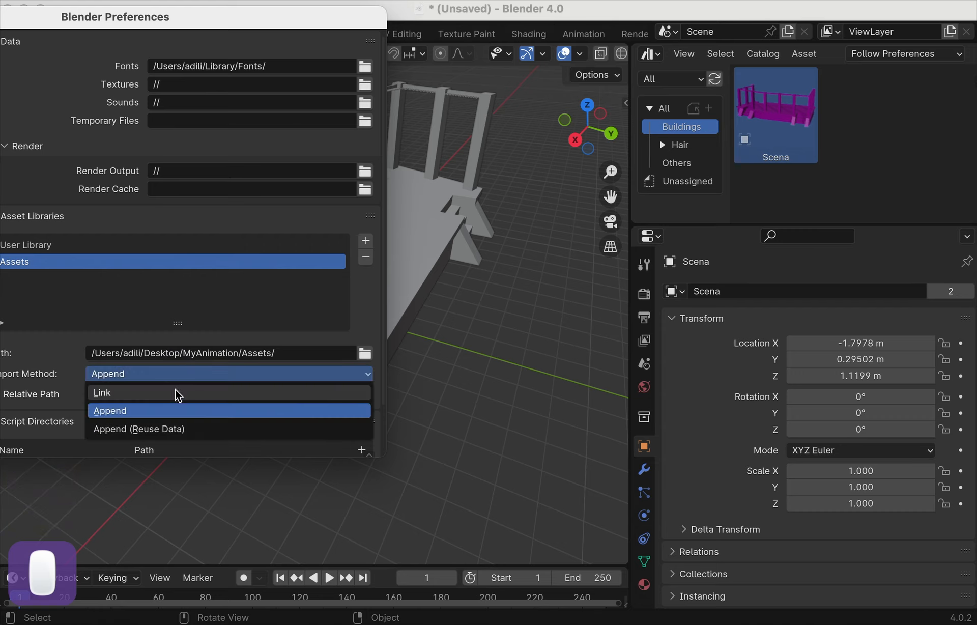
pyautogui.click(170, 429)
pyautogui.click(174, 377)
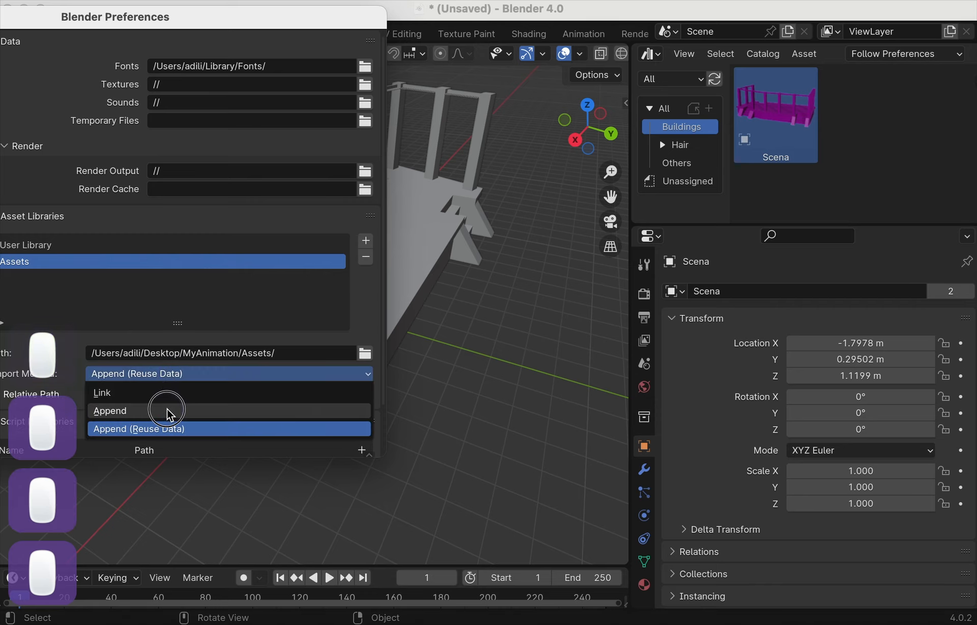
pyautogui.click(168, 411)
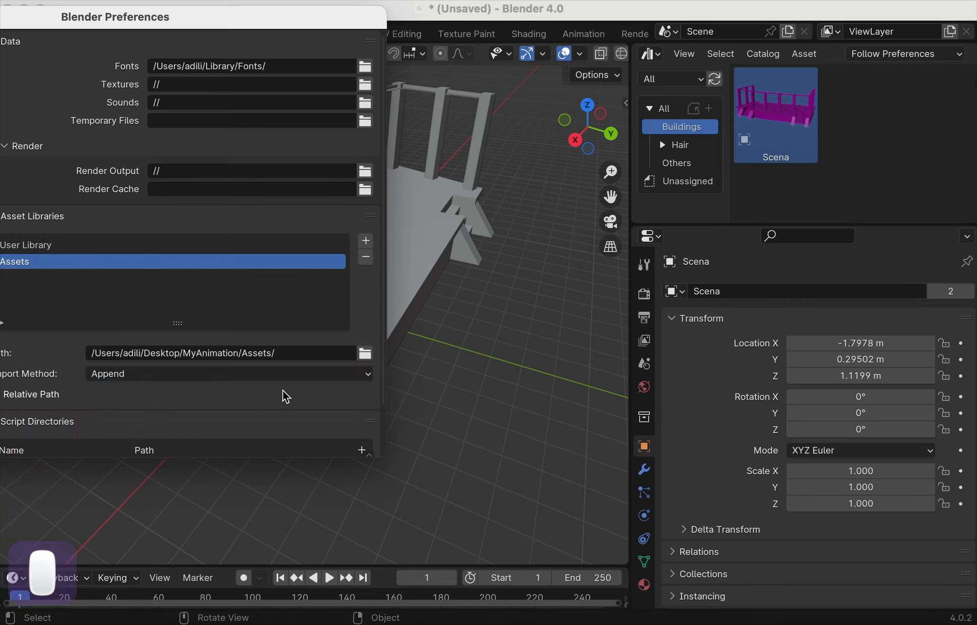
pyautogui.moveTo(215, 24); pyautogui.dragTo(517, 53)
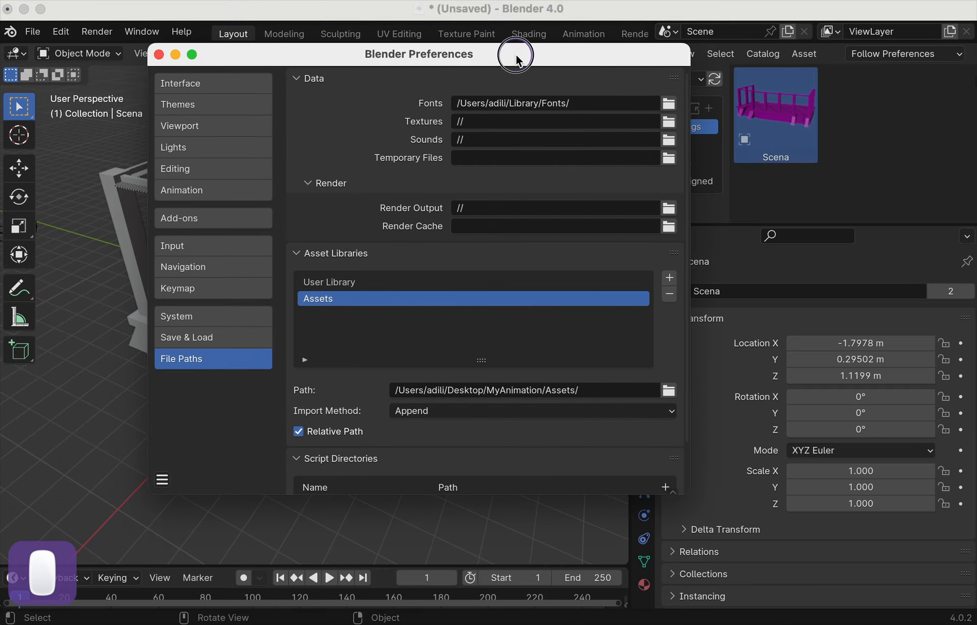
pyautogui.click(159, 52)
# - Delete the placed Scena building from the scene
pyautogui.click(334, 228)
pyautogui.press('x')
pyautogui.click(334, 227)
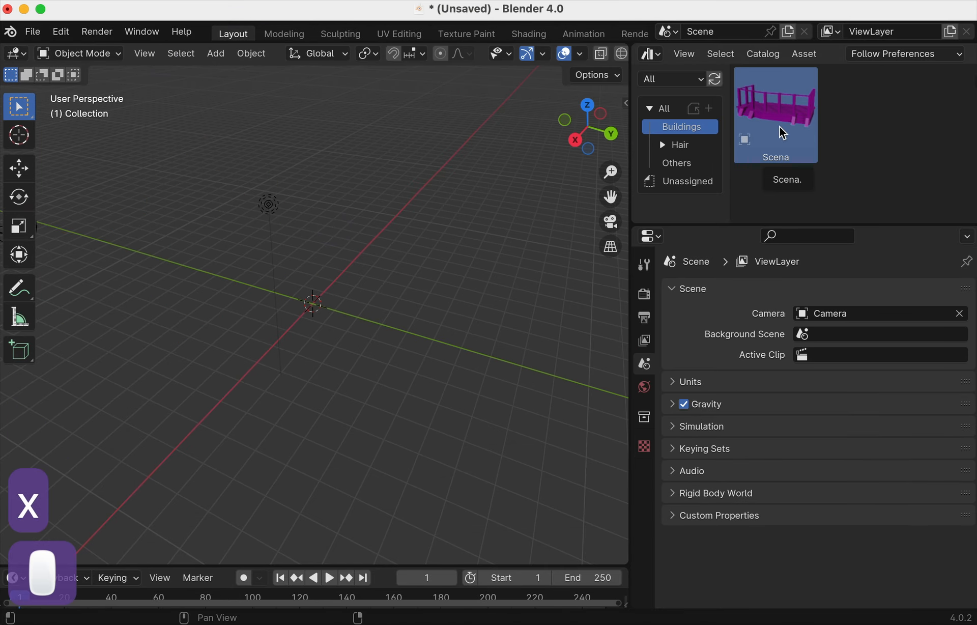
# - Drag the Scena building back into the scene as Scena.001
pyautogui.click(911, 56)
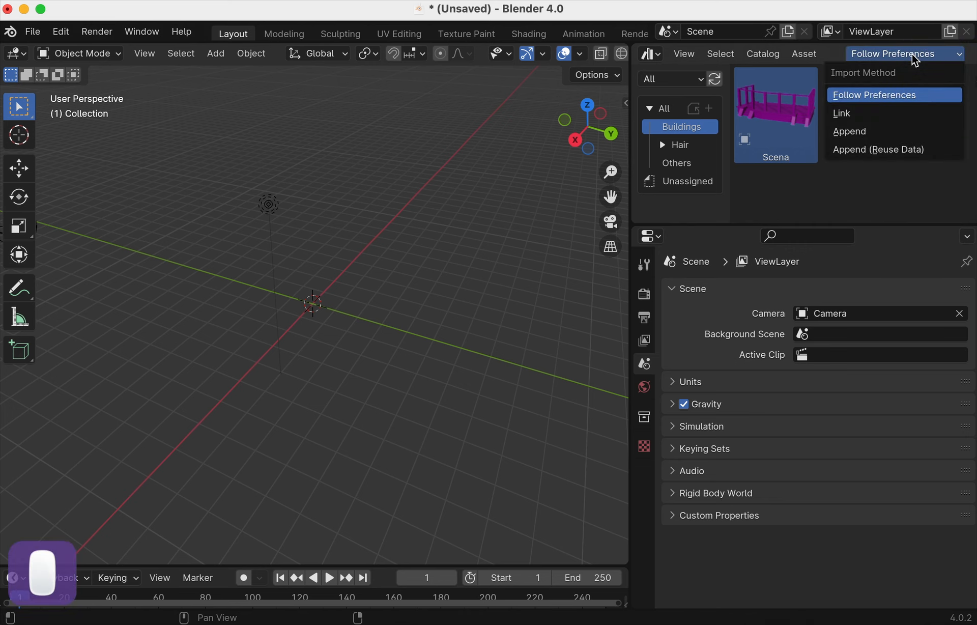
pyautogui.click(912, 53)
pyautogui.moveTo(773, 124); pyautogui.dragTo(239, 259)
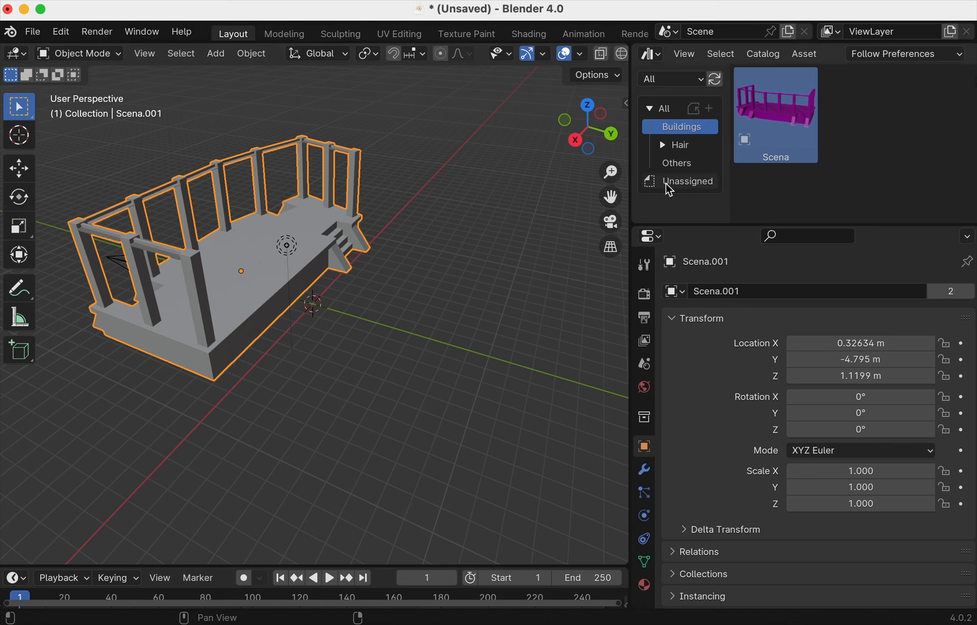
# - Switch to the Others catalog and make the Asset Browser import by Append
pyautogui.click(686, 163)
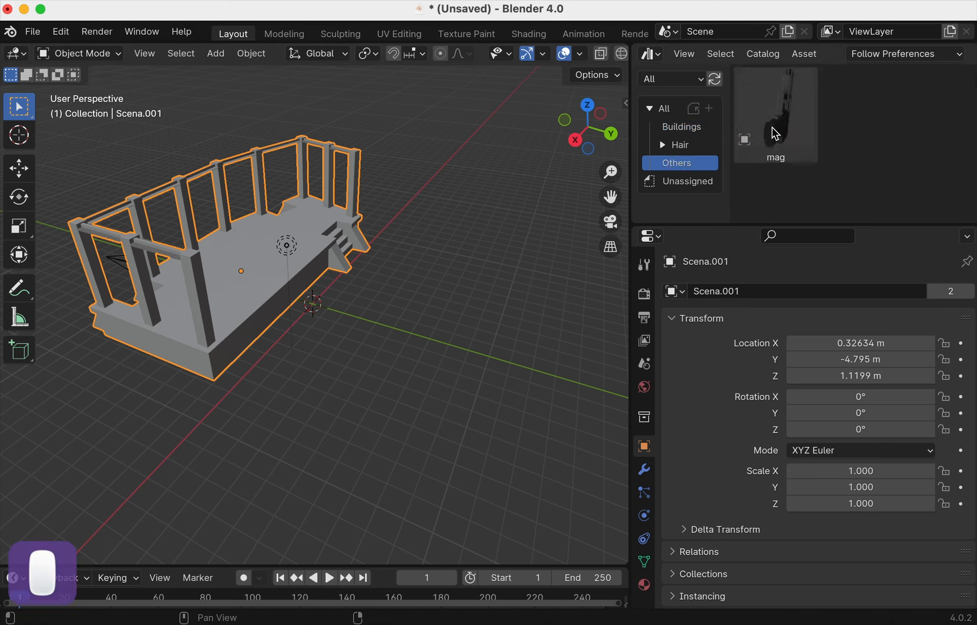
pyautogui.click(885, 53)
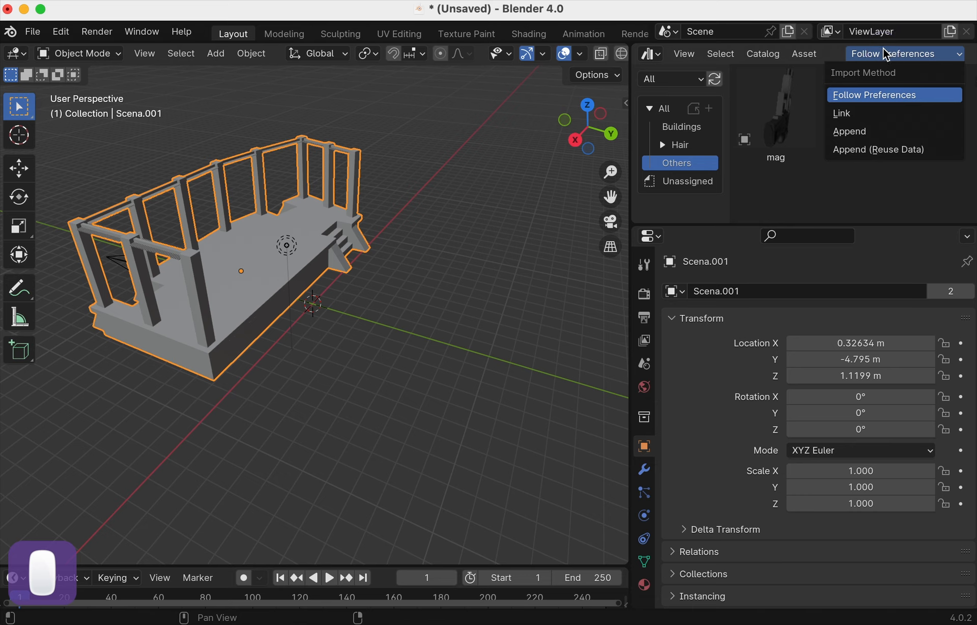
pyautogui.click(886, 131)
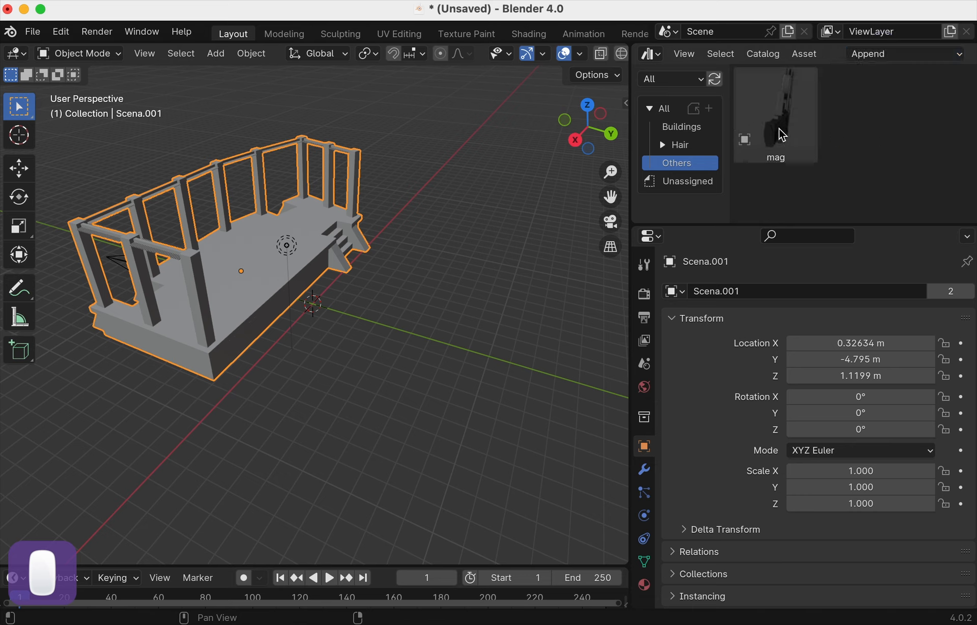
# - Add the mag pistol and rescale it through 0.272, 0.182 and 0.021 to 0.035
pyautogui.moveTo(780, 127); pyautogui.dragTo(432, 323)
pyautogui.scroll(-3, 431, 323)
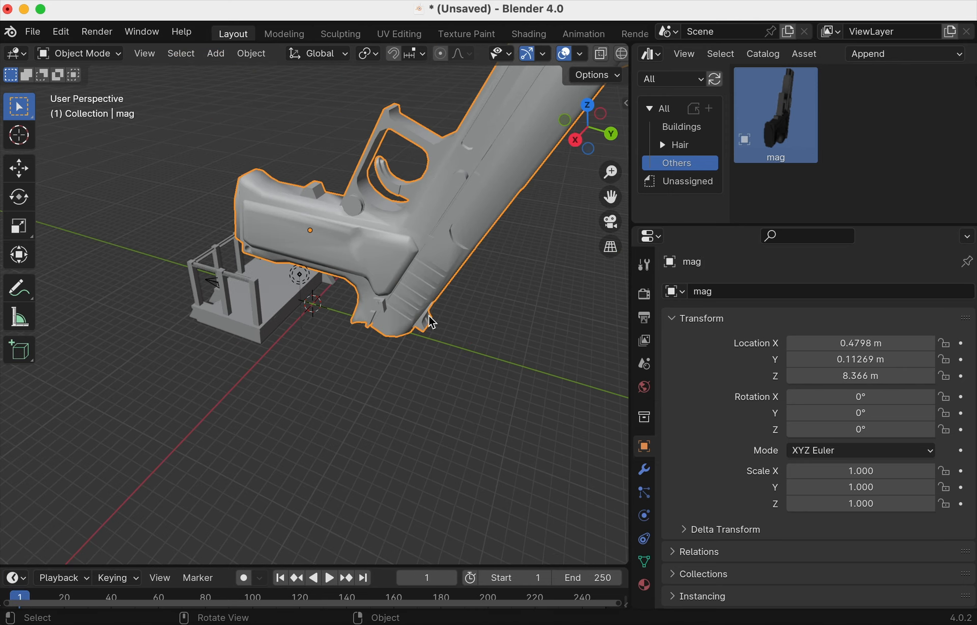
pyautogui.press('s')
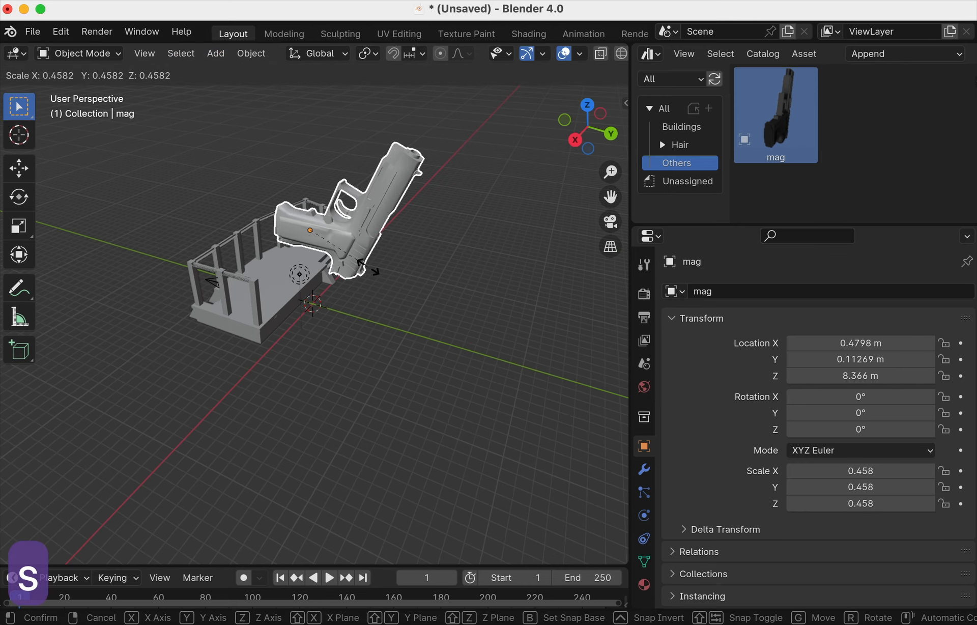
pyautogui.click(347, 255)
pyautogui.scroll(4, 350, 247)
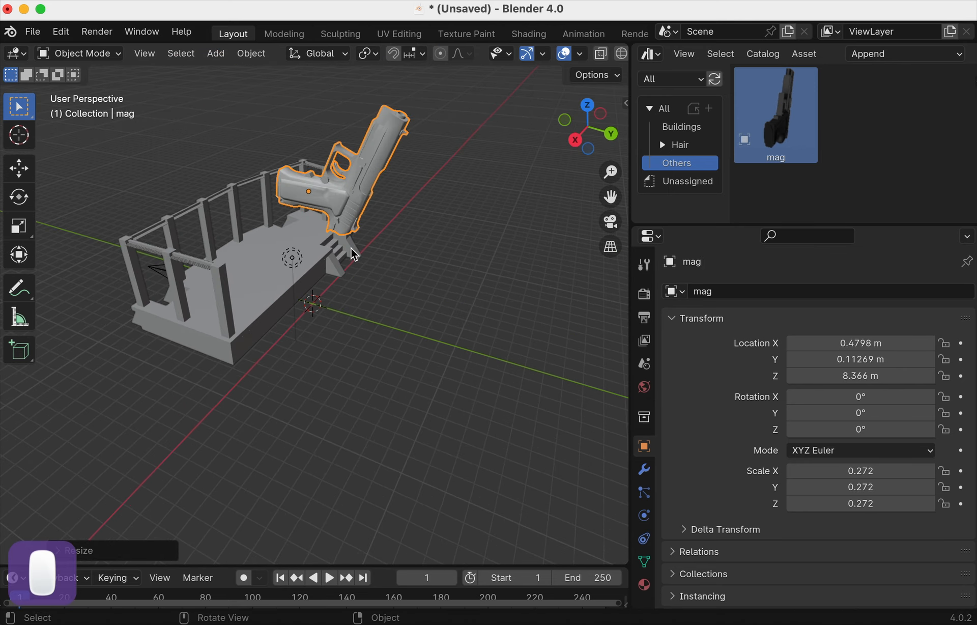
pyautogui.keyDown('shift'); pyautogui.moveTo(350, 241); pyautogui.dragTo(399, 229, button='middle'); pyautogui.keyUp('shift')
pyautogui.press('s')
pyautogui.click(328, 276)
pyautogui.press('s')
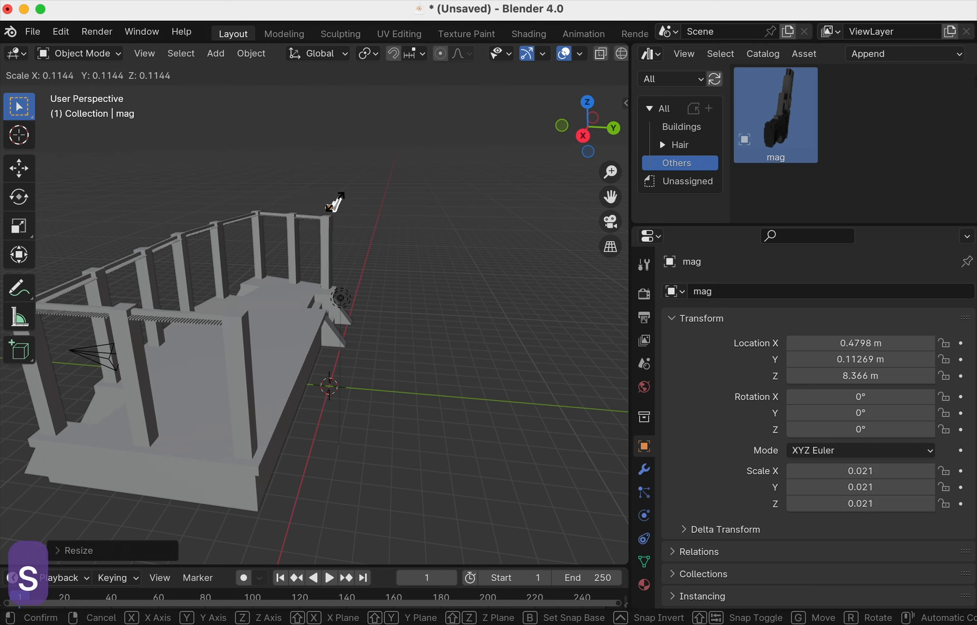
pyautogui.click(341, 208)
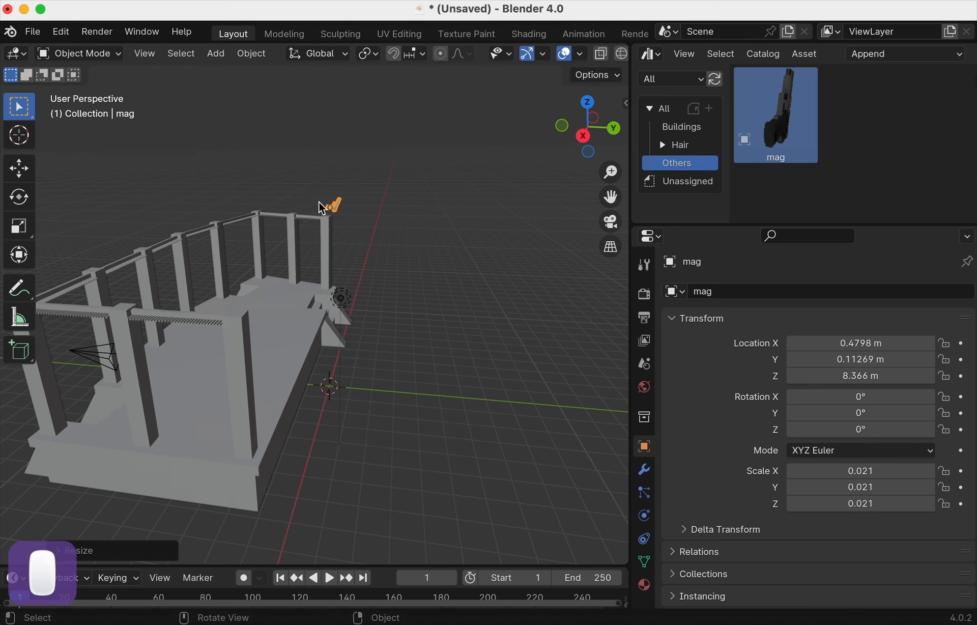
pyautogui.press('s')
pyautogui.click(334, 203)
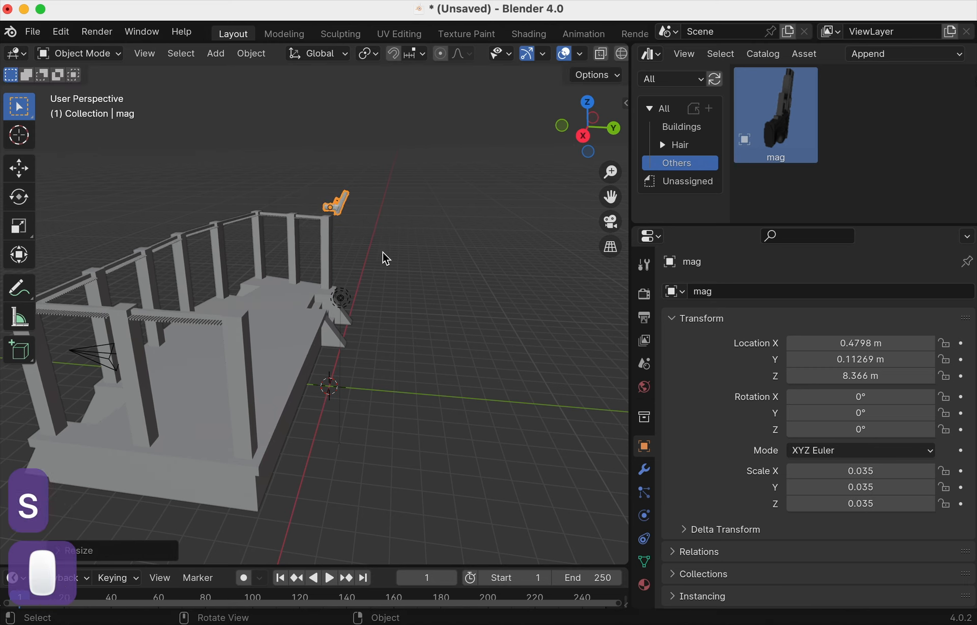
# - Set the pistol down on the Scena platform and inspect it in Material Preview and Solid shading
pyautogui.press('g')
pyautogui.click(352, 319)
pyautogui.scroll(-3, 583, 61)
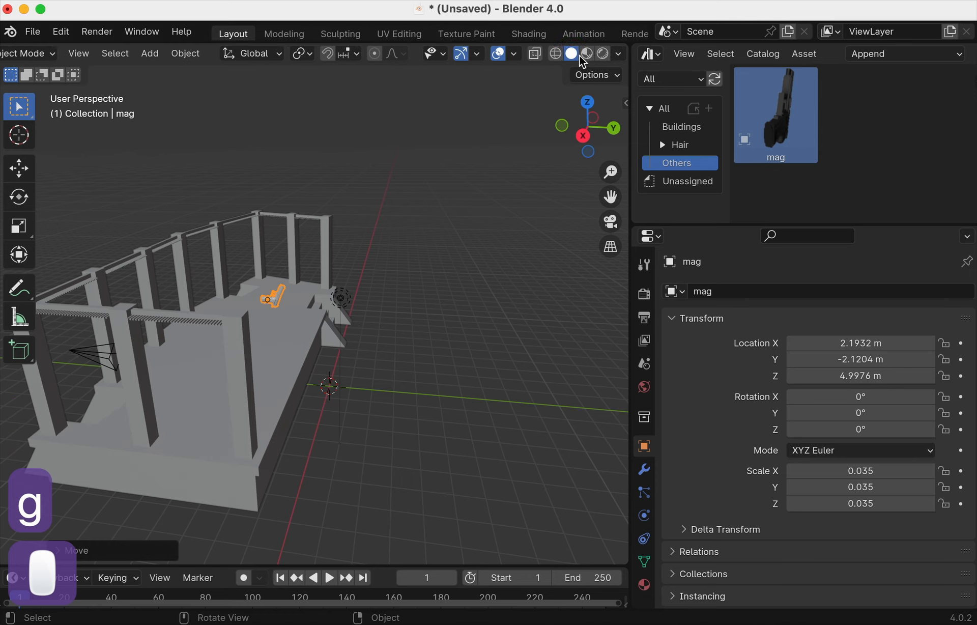
pyautogui.click(583, 55)
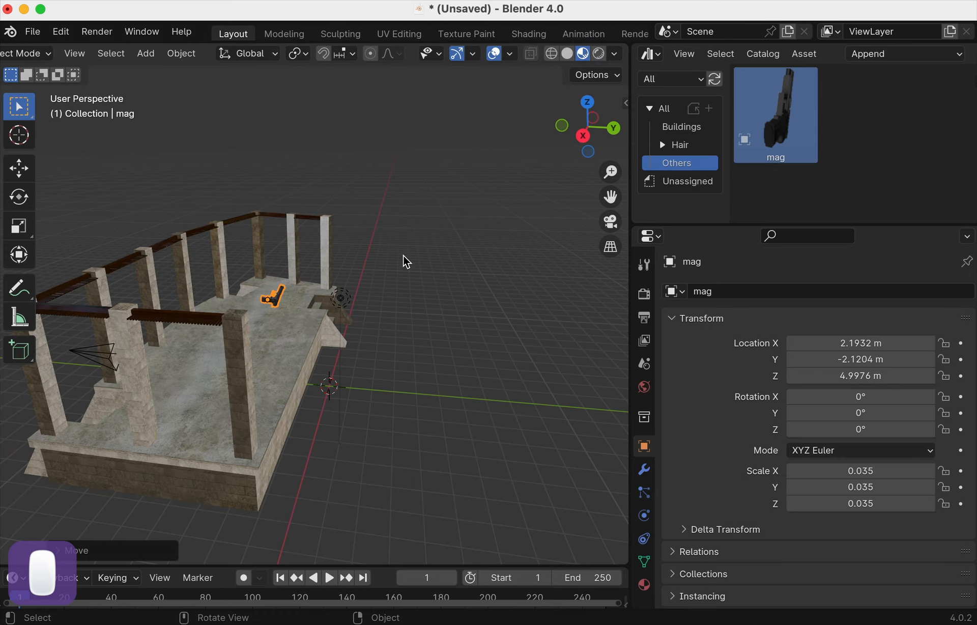
pyautogui.moveTo(403, 254)
pyautogui.mouseDown(button='middle')
pyautogui.moveTo(325, 280)
pyautogui.moveTo(186, 283)
pyautogui.moveTo(261, 250)
pyautogui.mouseUp(button='middle')
pyautogui.scroll(5, 307, 283)
pyautogui.click(567, 53)
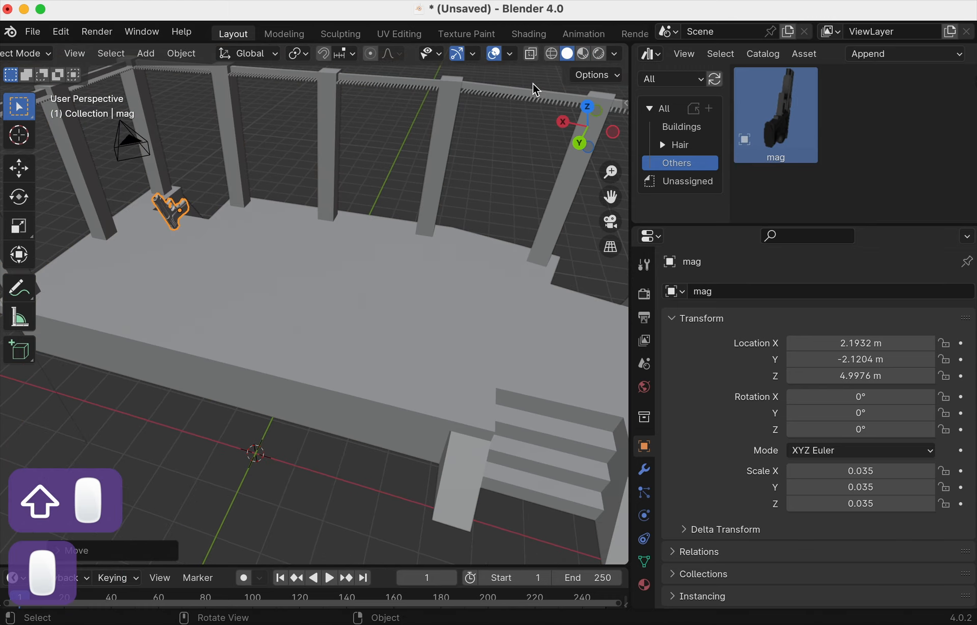
pyautogui.moveTo(327, 259); pyautogui.dragTo(389, 249, button='middle')
pyautogui.keyDown('shift'); pyautogui.moveTo(371, 261); pyautogui.dragTo(431, 277, button='middle'); pyautogui.keyUp('shift')
pyautogui.moveTo(421, 207); pyautogui.dragTo(442, 209, button='middle')
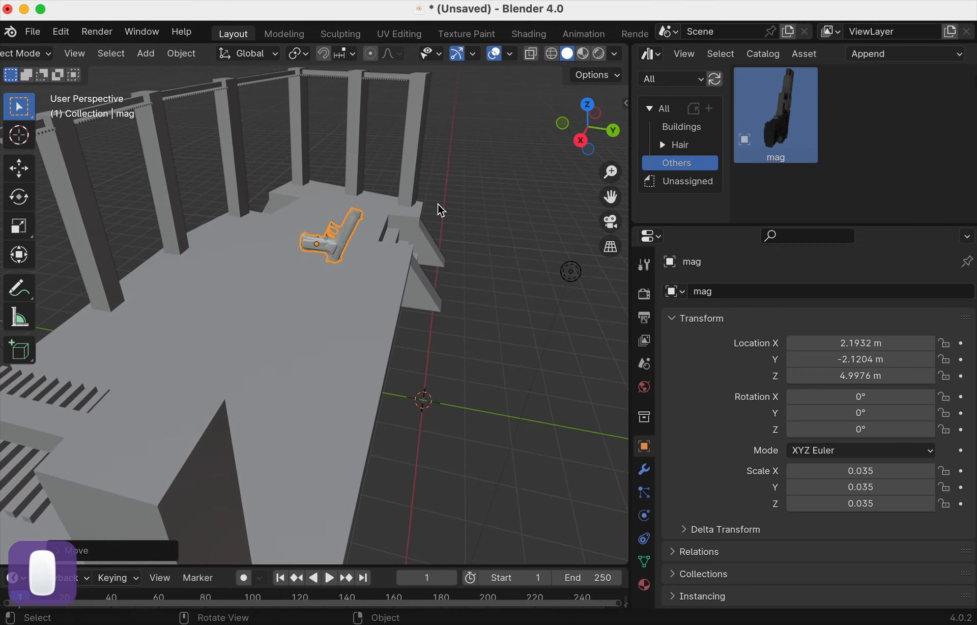